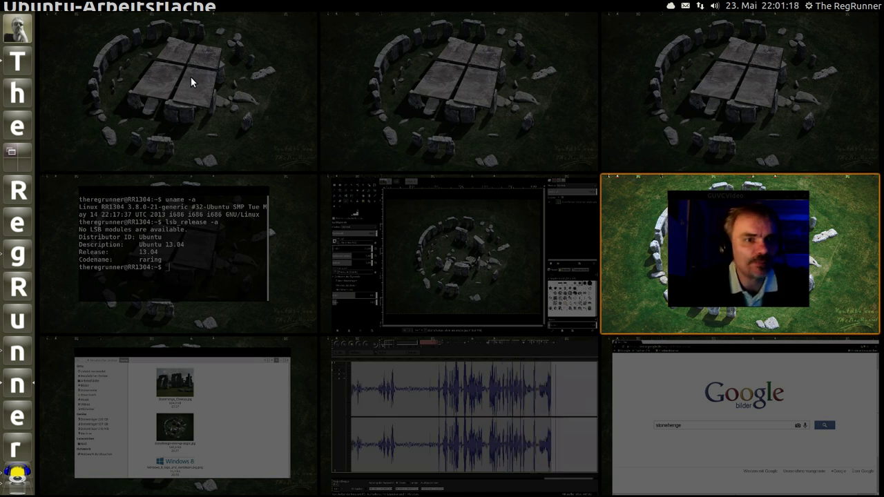
Browse all workspaces in Expo and settle on the empty top-middle Stonehenge-wallpaper workspace
click(498, 86)
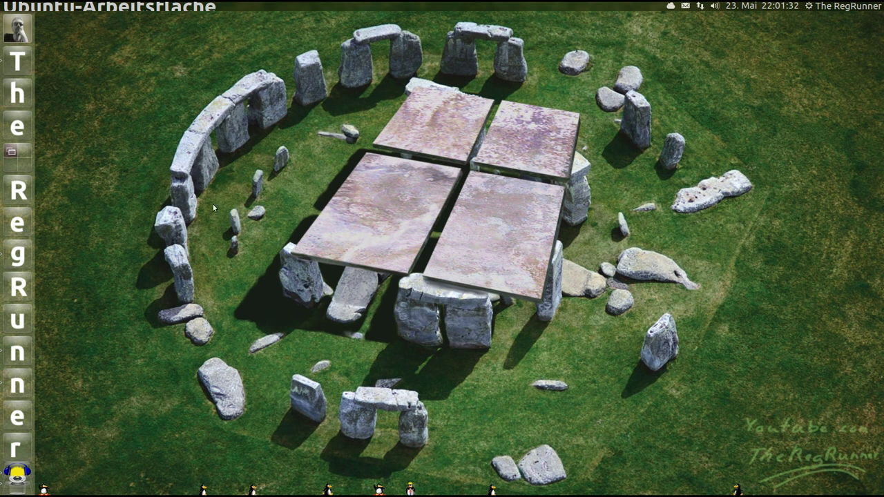
click(19, 156)
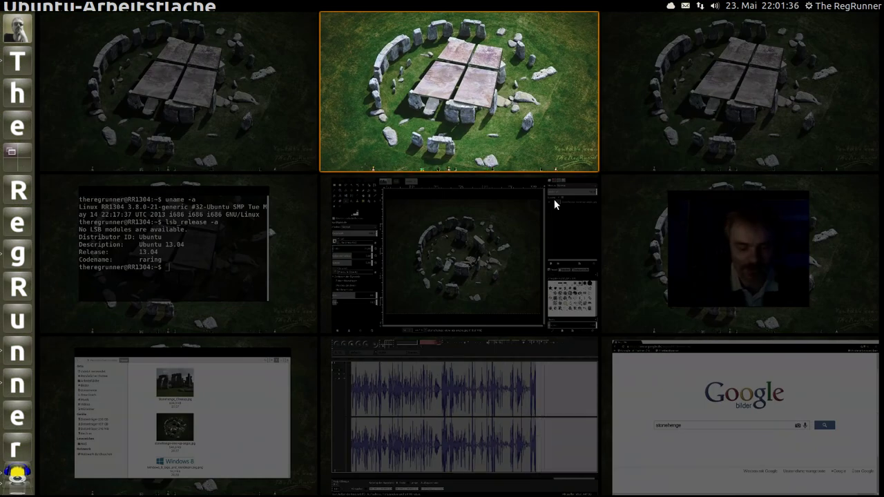
key(Right)
key(Down)
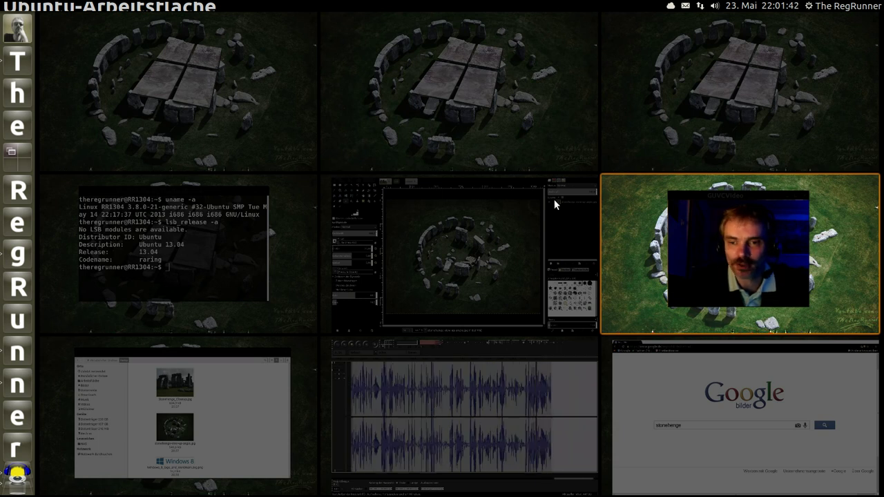
key(Left)
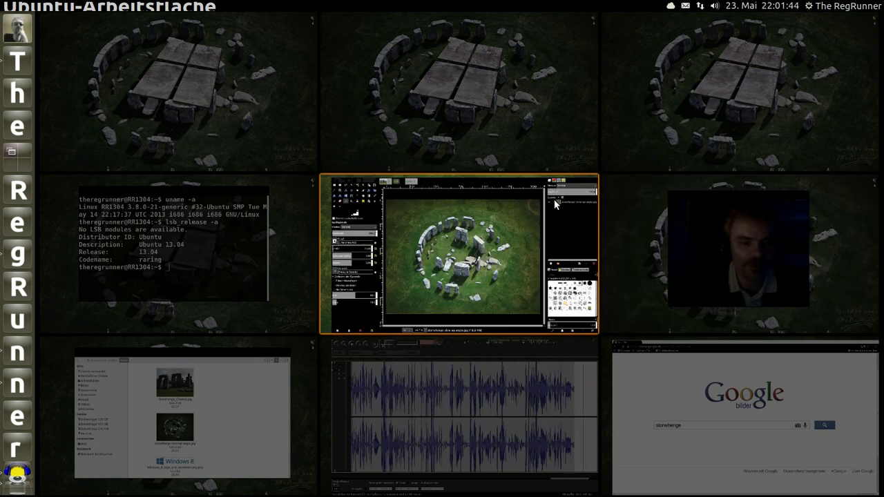
key(Left)
key(Down)
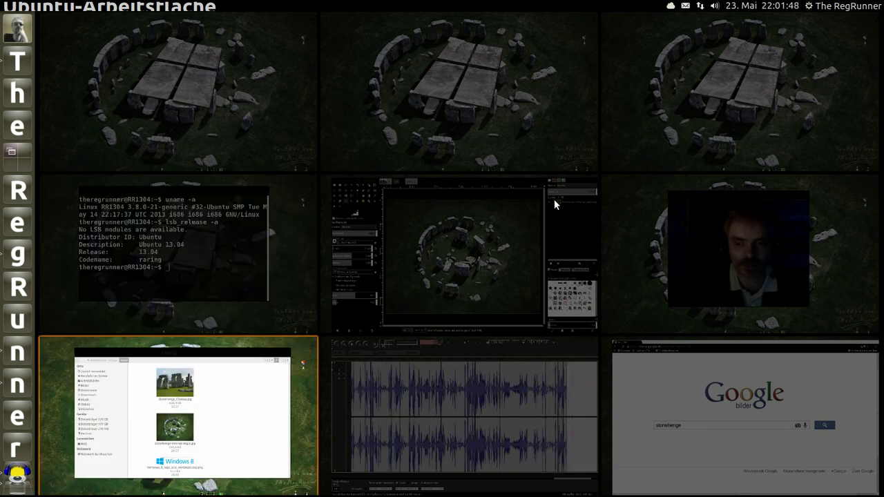
click(482, 59)
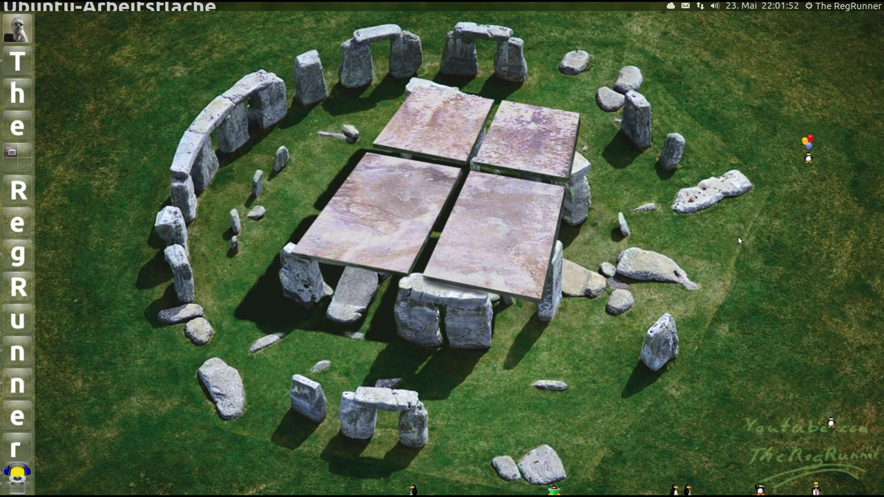
key(ctrl+alt+Right)
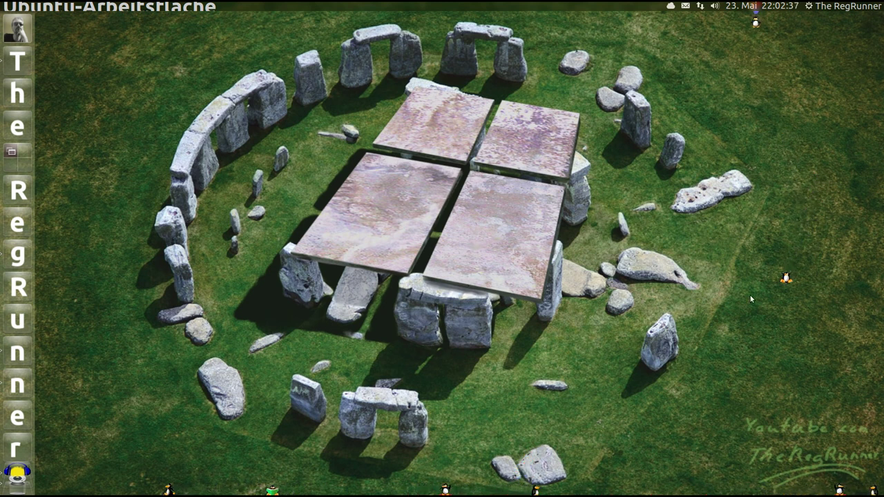
Switch to the bottom-right Chrome workspace showing the Google Images stonehenge search
key(ctrl+alt+Right)
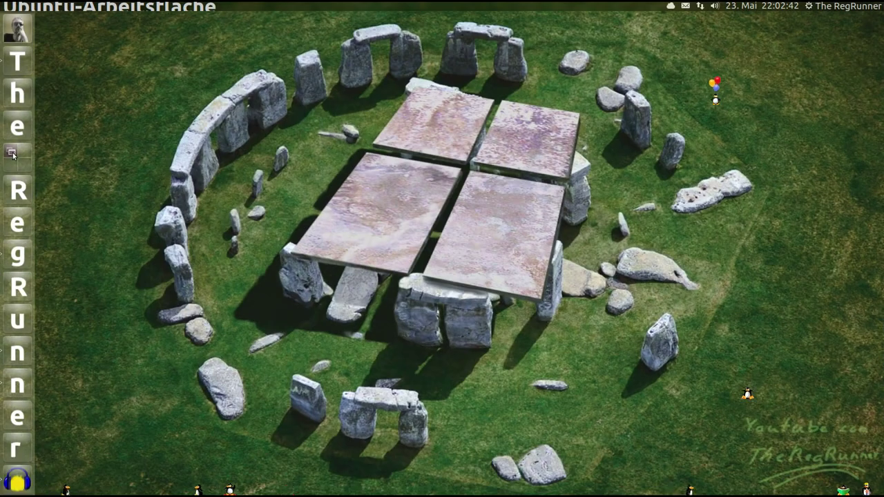
click(11, 154)
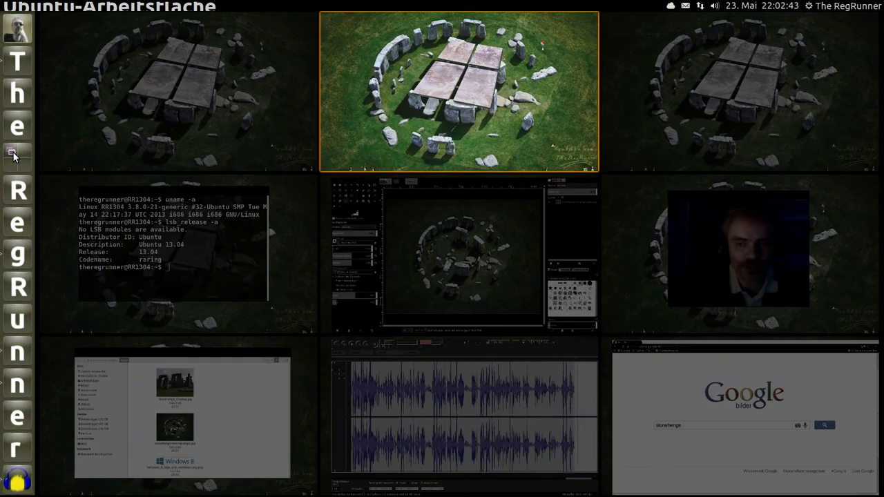
key(Down)
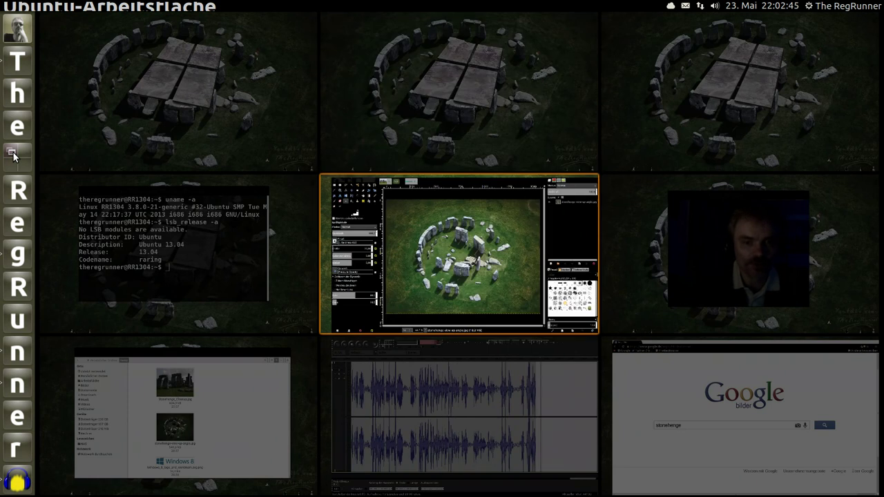
key(Down)
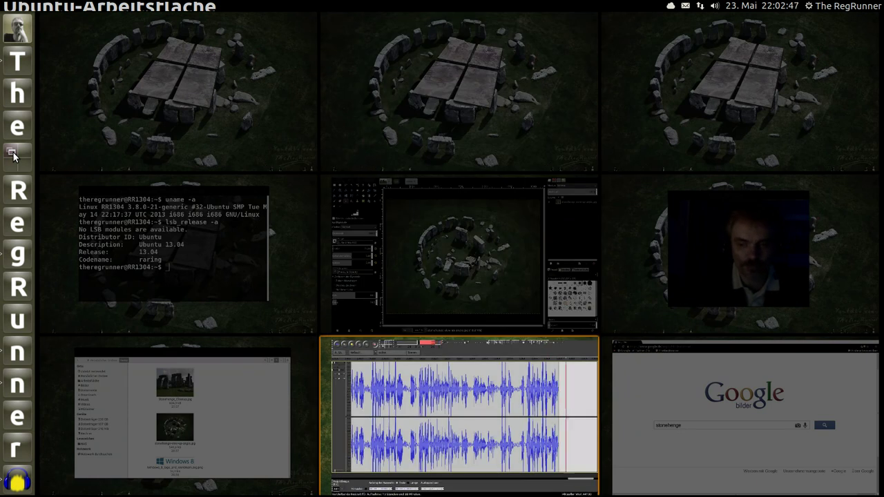
key(Right)
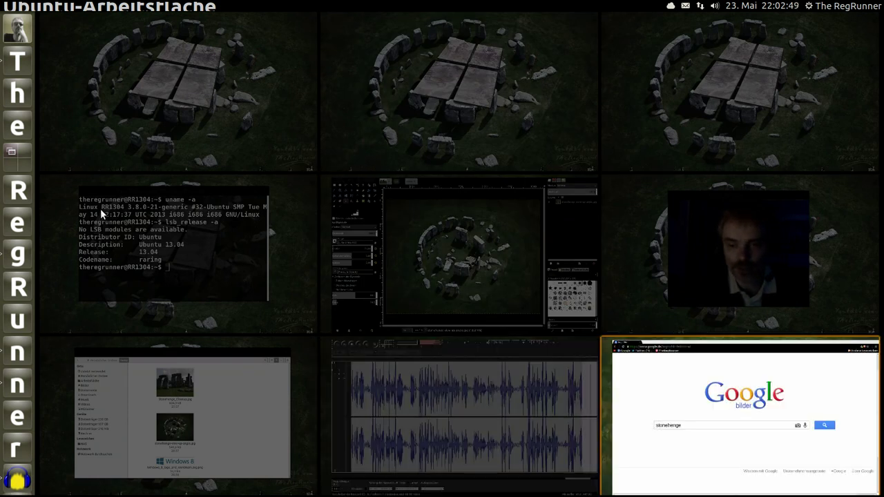
click(670, 384)
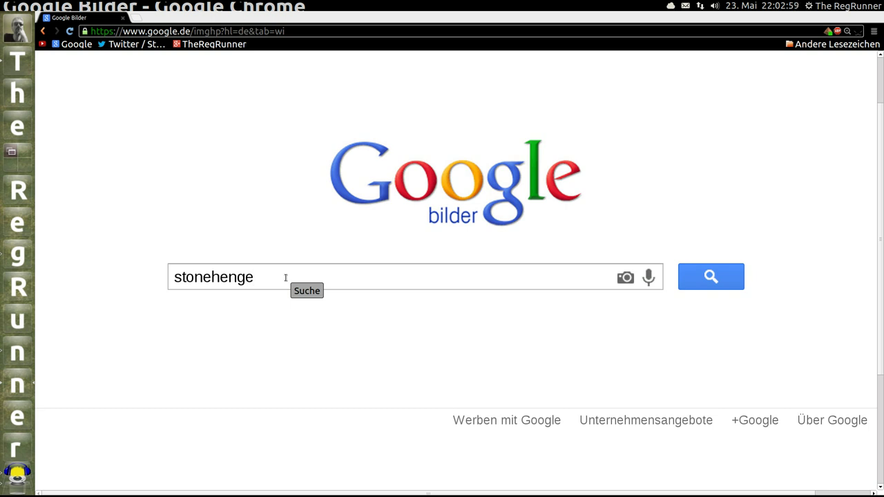
Highlight the 'stonehenge' search term, then bring up the nine-workspace overview
drag(280, 277, 158, 262)
click(165, 222)
click(22, 156)
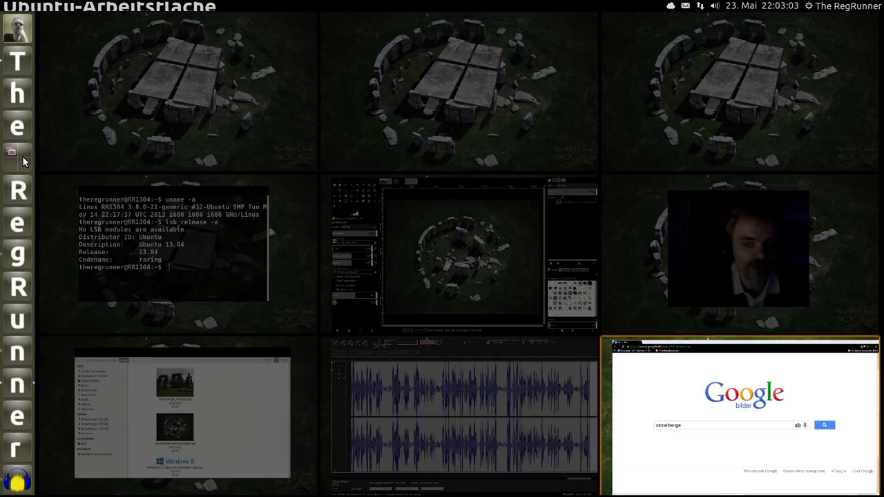
Reposition the Nautilus temp folder window in the bottom-left workspace, then return to the overview
click(257, 396)
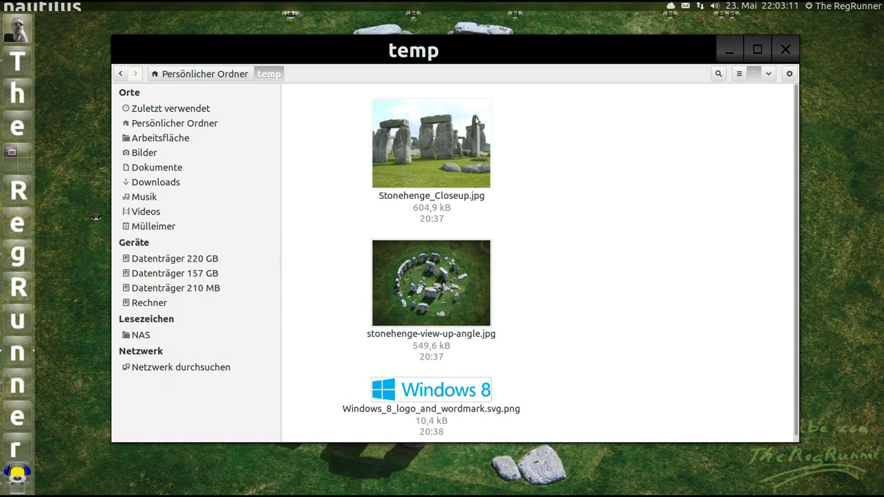
drag(498, 50, 479, 278)
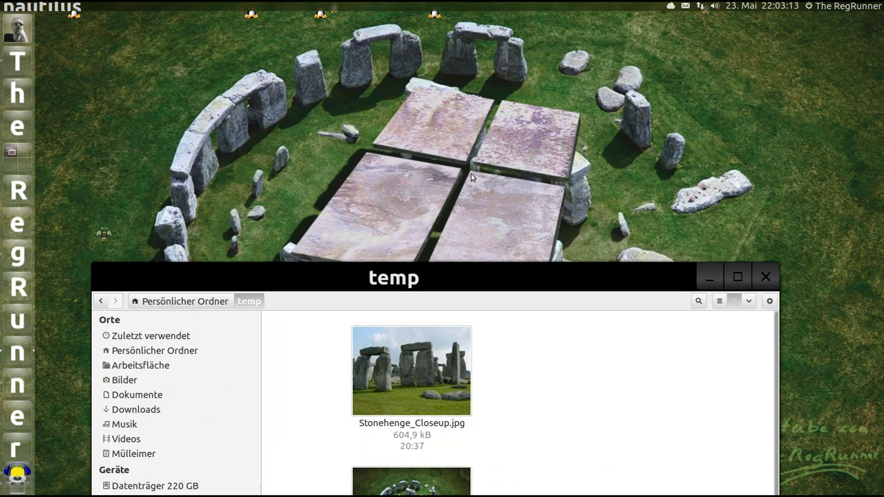
mouse_move(554, 279)
mouse_down()
mouse_move(551, 125)
mouse_move(526, 65)
mouse_up()
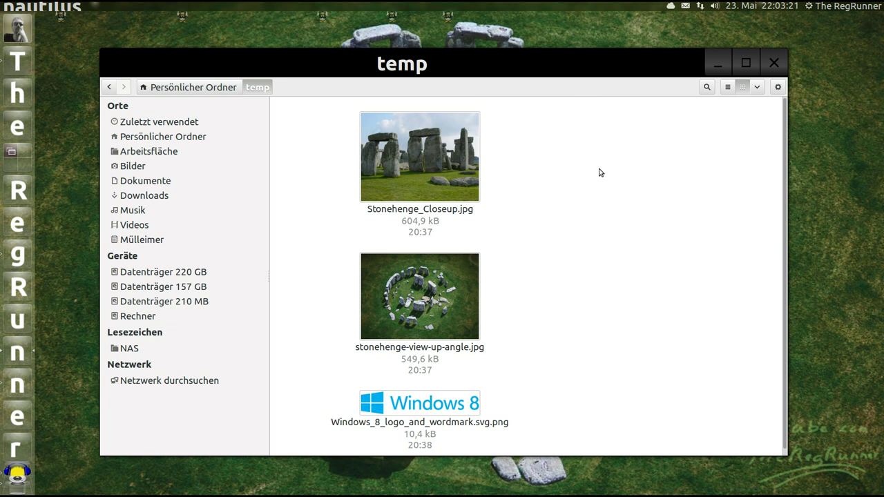
drag(568, 71, 574, 81)
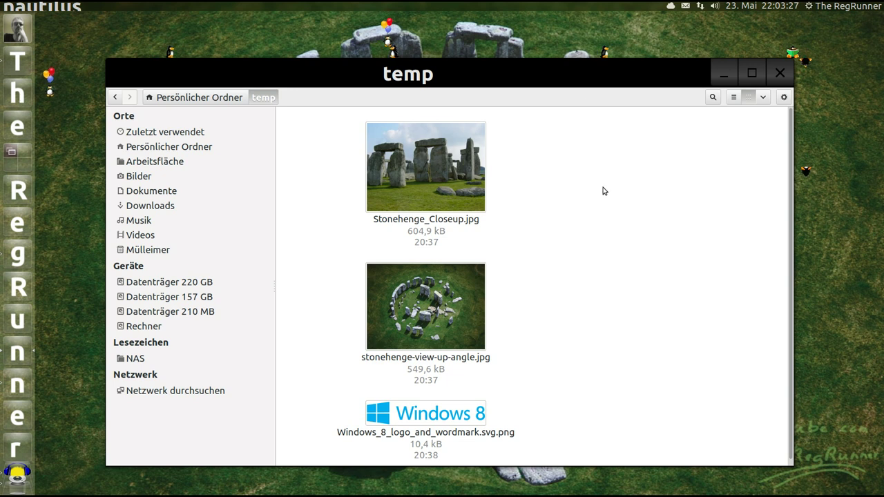
drag(577, 85, 581, 85)
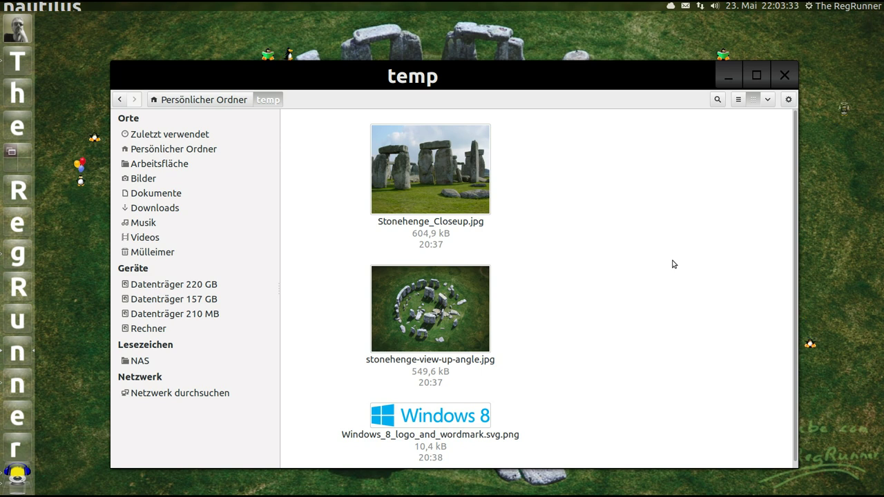
click(17, 158)
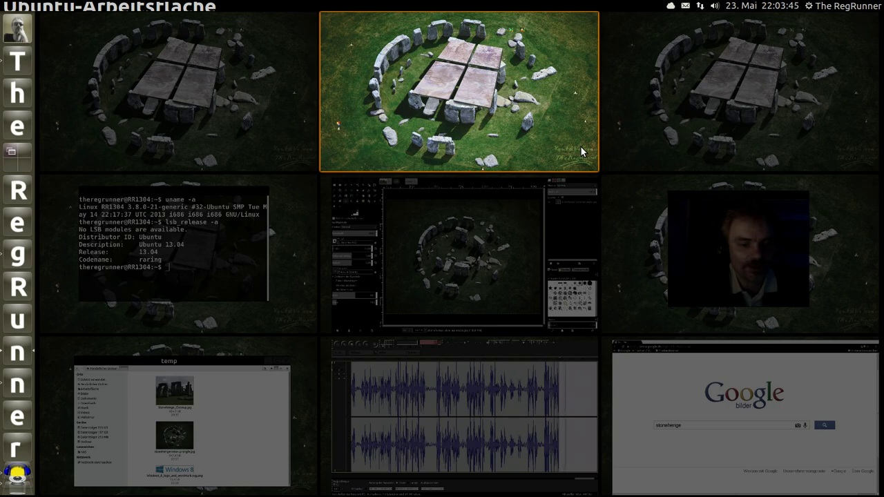
Cycle through GIMP's three image tabs, ending on the Windows 8 logo zoomed to 200%
click(479, 263)
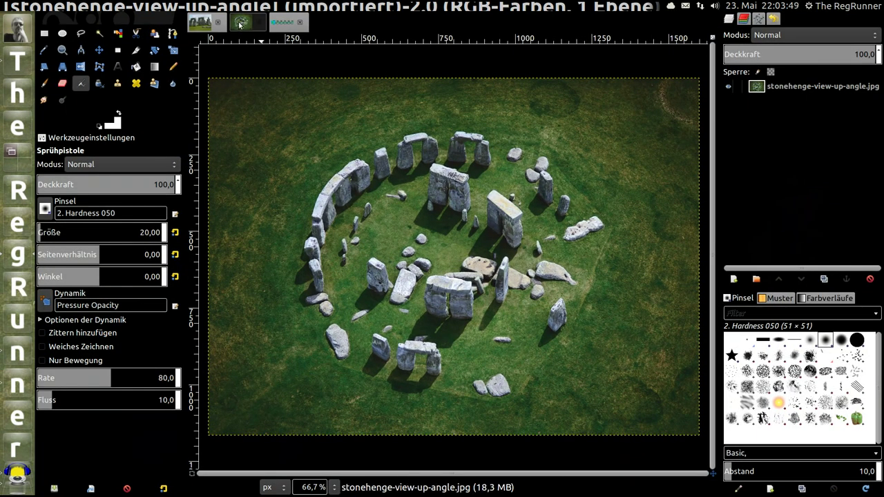
click(280, 23)
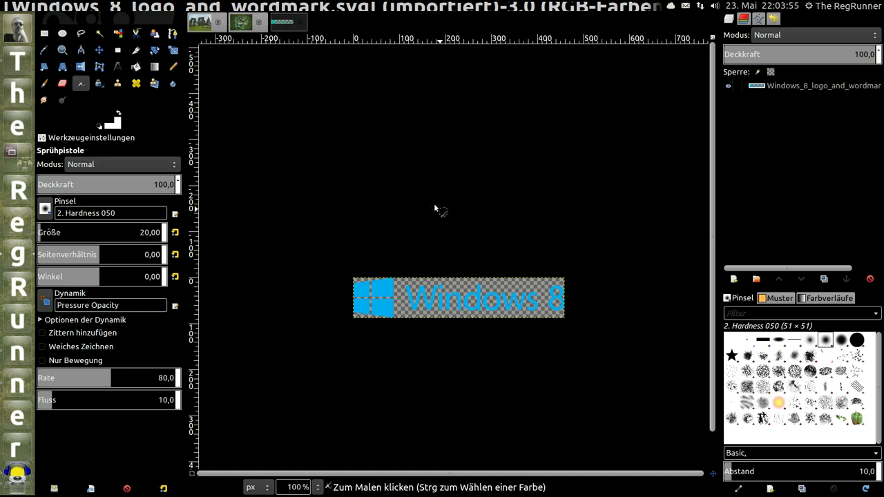
click(236, 28)
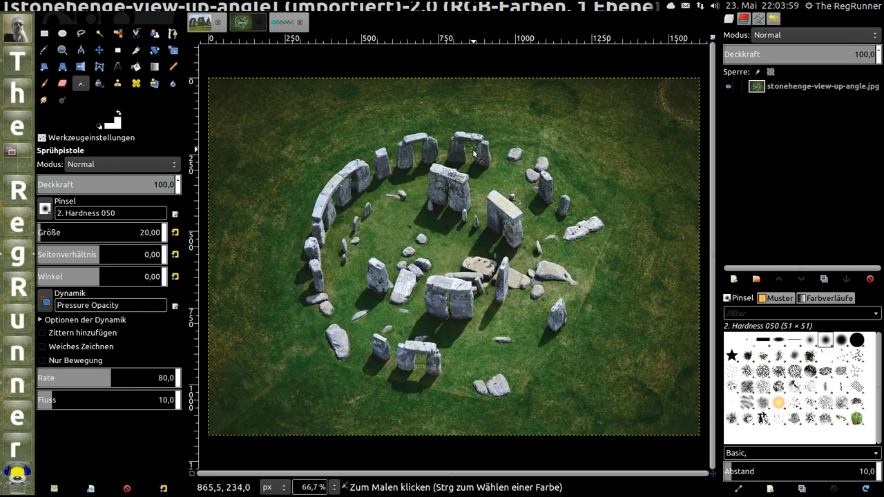
click(241, 23)
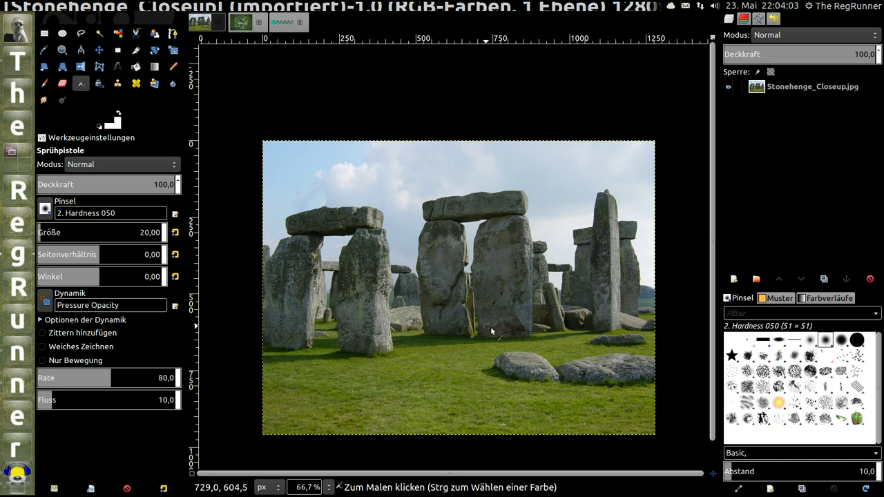
click(273, 26)
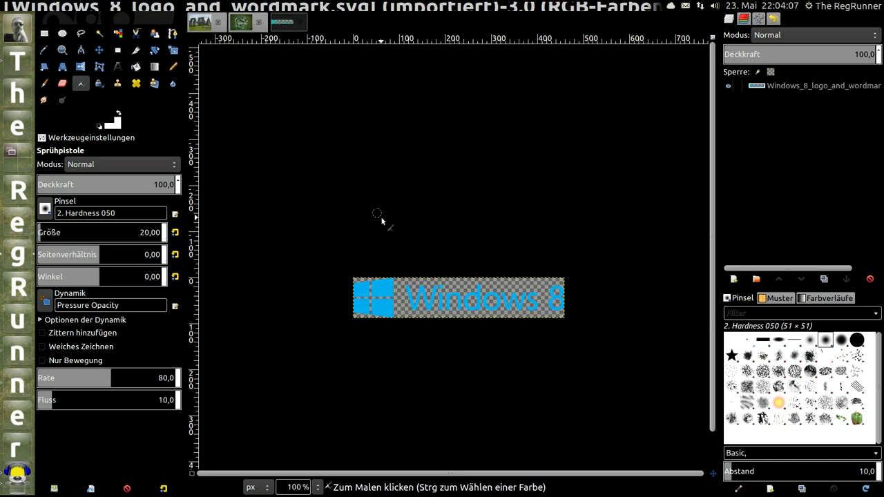
click(200, 22)
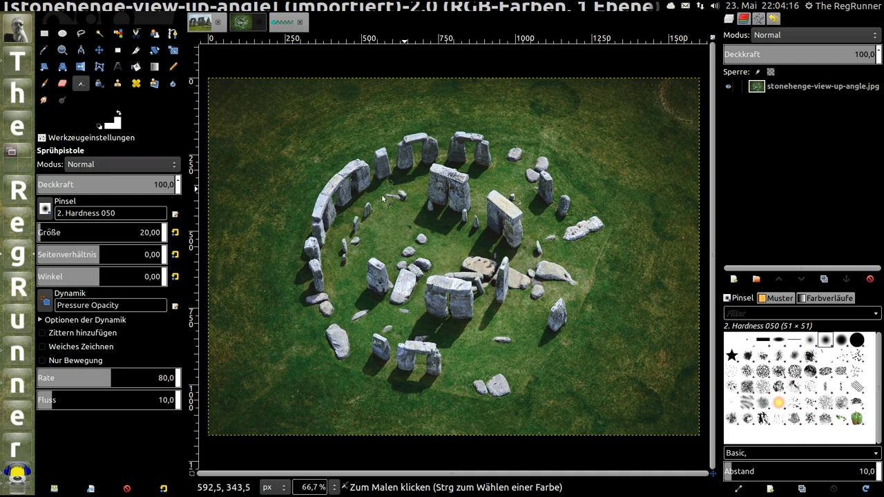
click(283, 22)
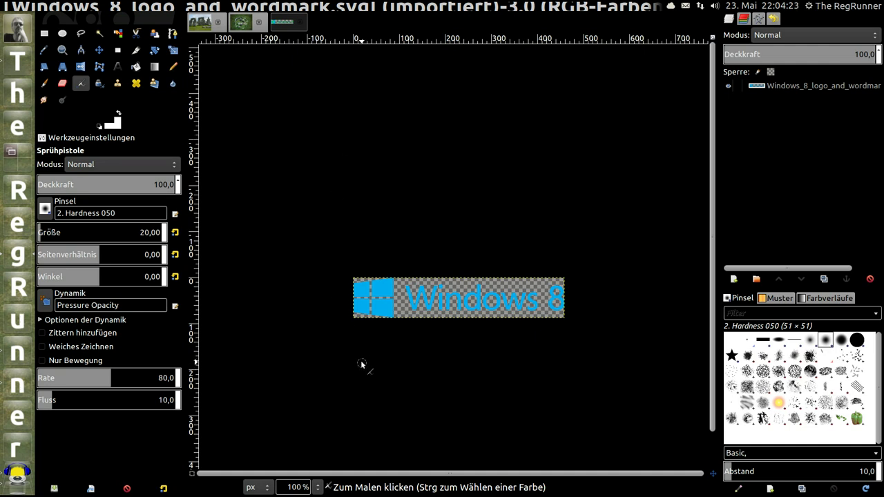
scroll(359, 360, up, 1)
scroll(331, 358, up, 1)
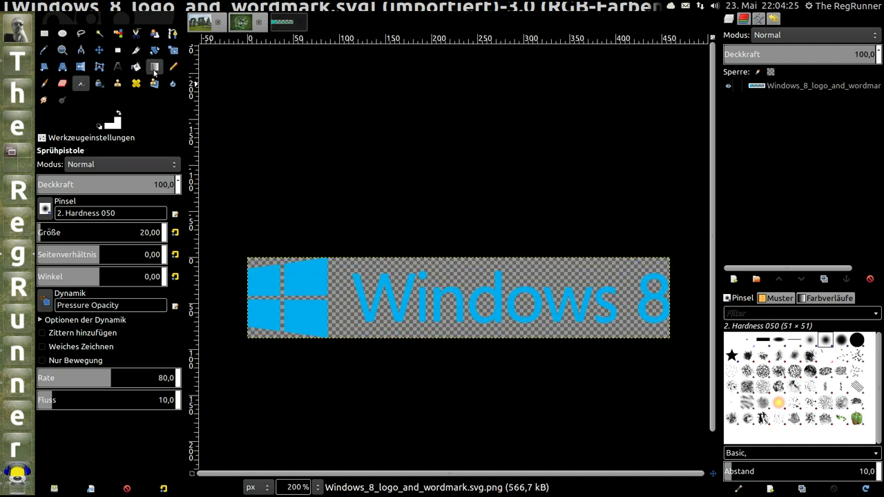
Crop the Windows 8 logo image to its square emblem
click(45, 34)
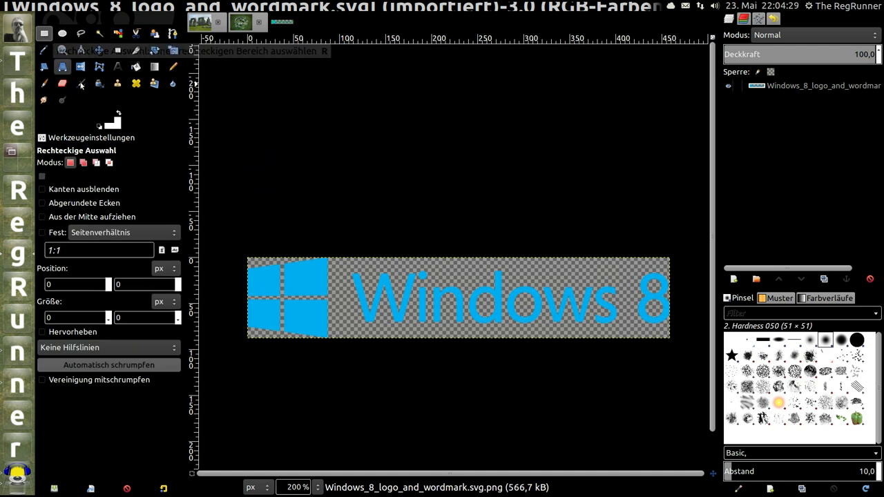
drag(337, 242, 231, 357)
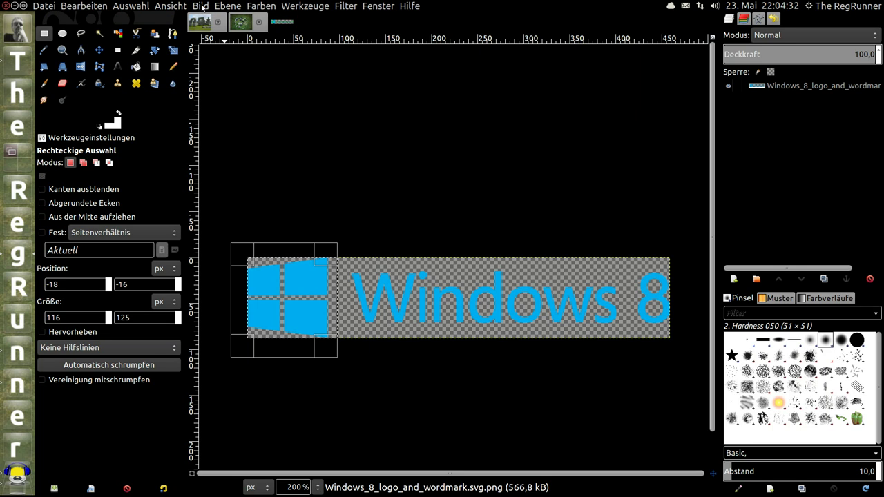
click(197, 5)
click(272, 144)
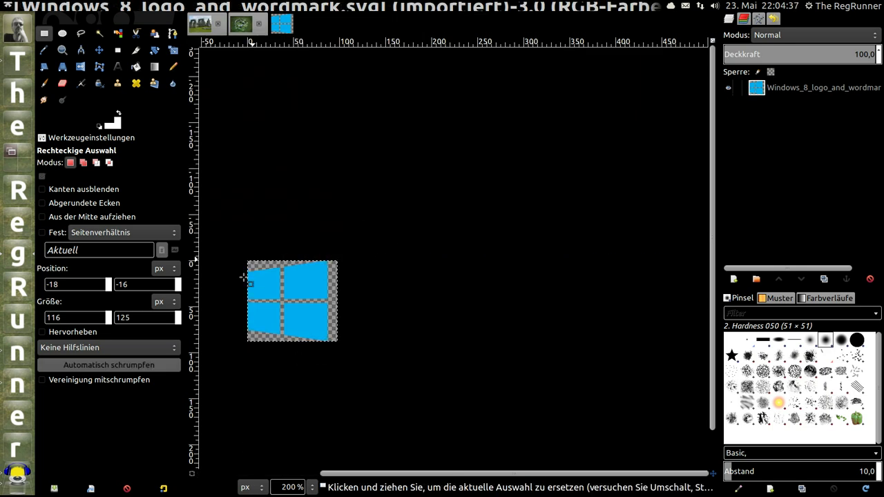
Copy the cropped logo and switch to the aerial Stonehenge photo
ctrl+scroll(213, 316, up, 2)
ctrl+scroll(212, 311, down, 3)
ctrl+scroll(218, 305, up, 2)
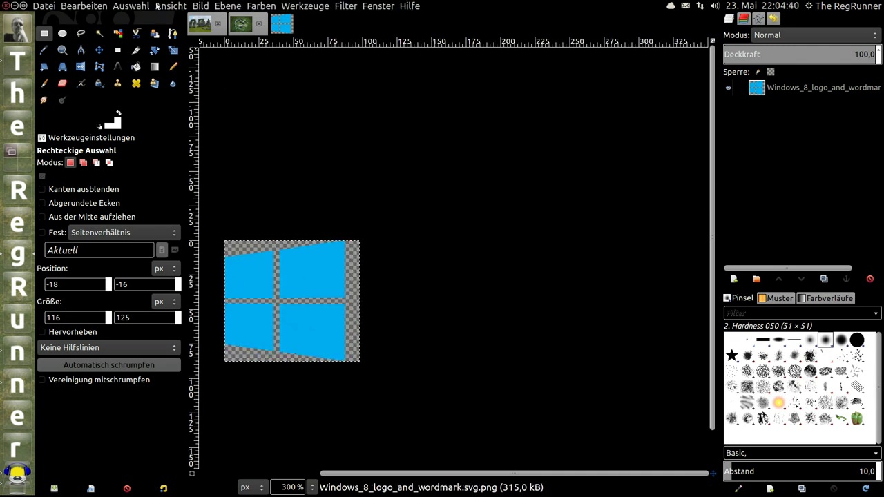
click(83, 6)
click(98, 97)
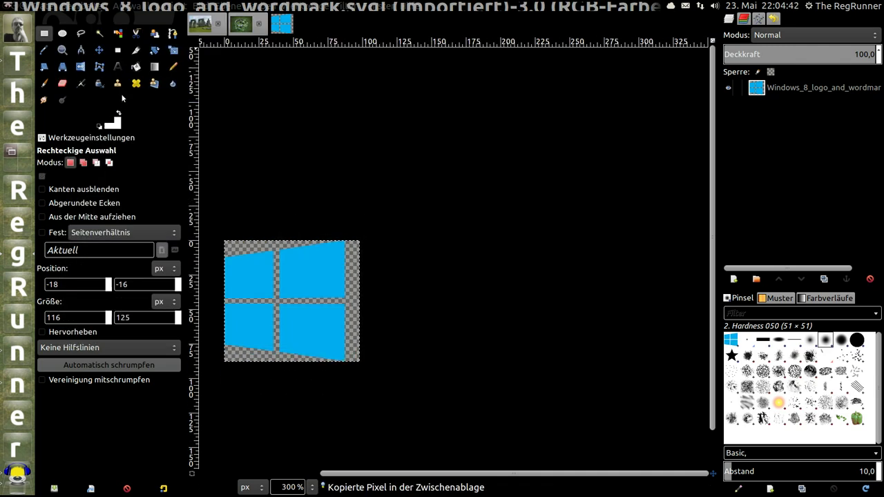
click(244, 26)
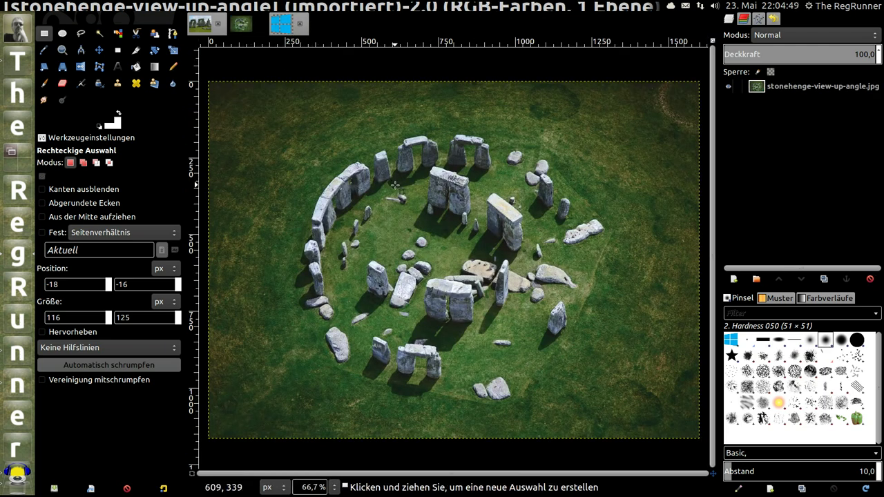
Paste the logo as a new Zwischenablage layer and move it onto the central stones
scroll(404, 199, down, 1)
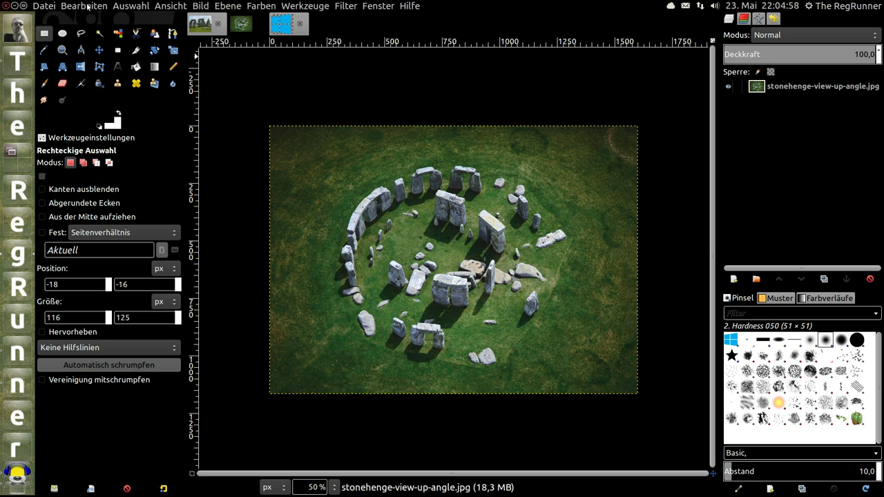
click(87, 7)
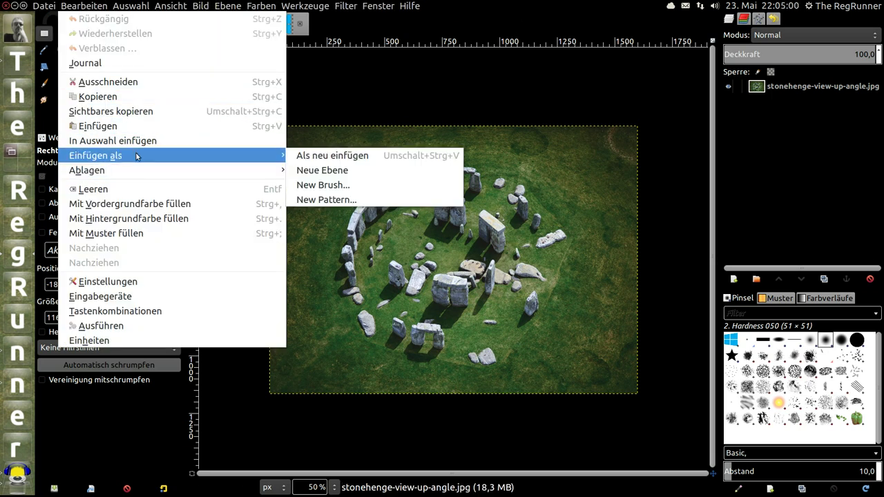
click(360, 170)
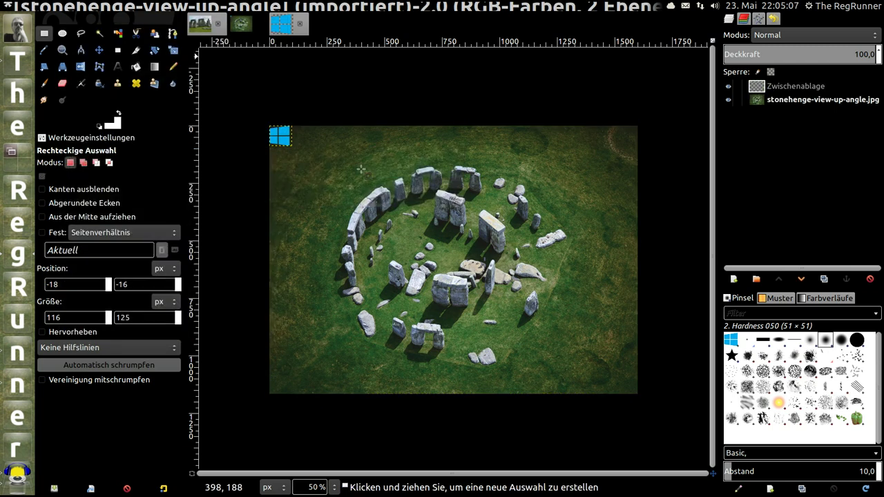
click(99, 50)
drag(275, 143, 460, 247)
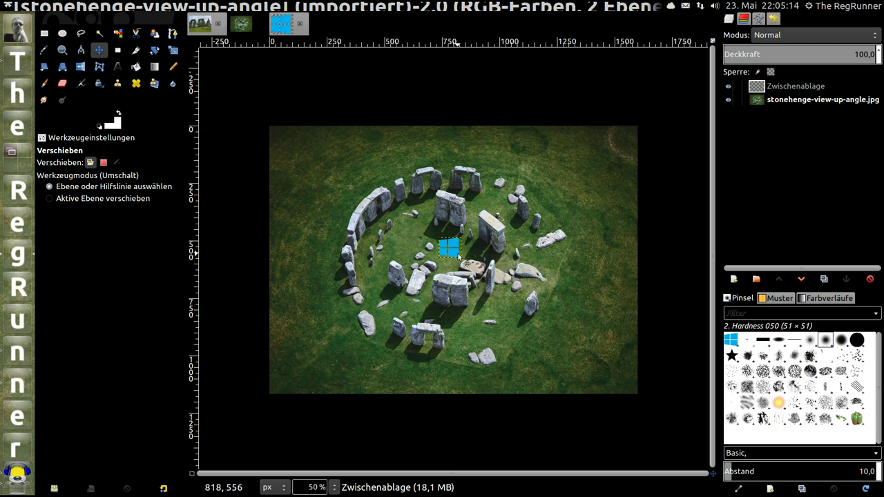
Pick the Perspective tool and rename the Zwischenablage layer to 8888
ctrl+scroll(474, 253, up, 2)
ctrl+scroll(474, 252, up, 1)
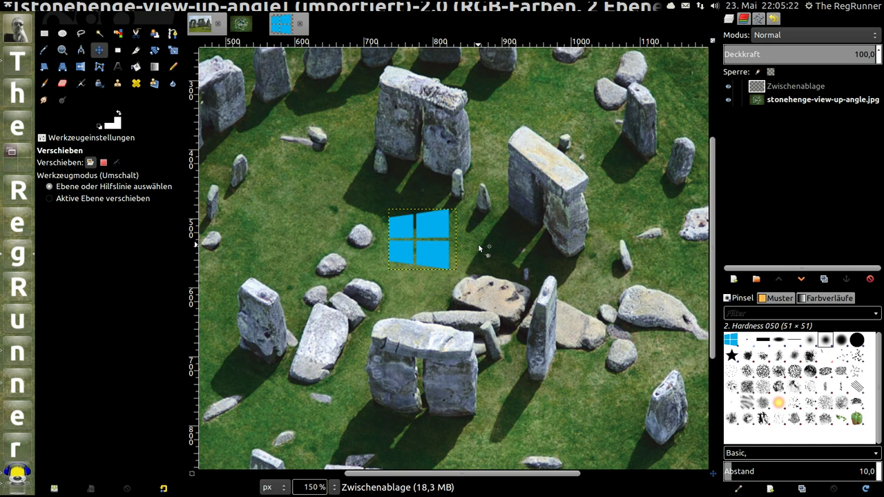
click(62, 66)
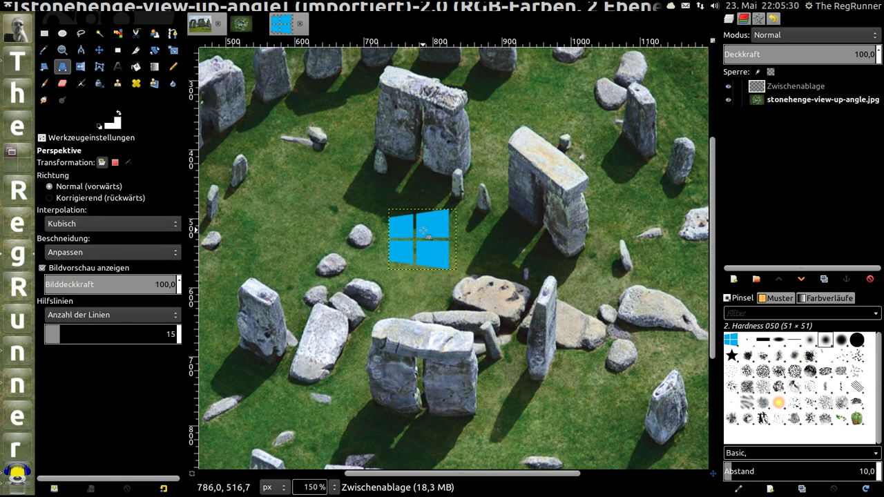
click(765, 89)
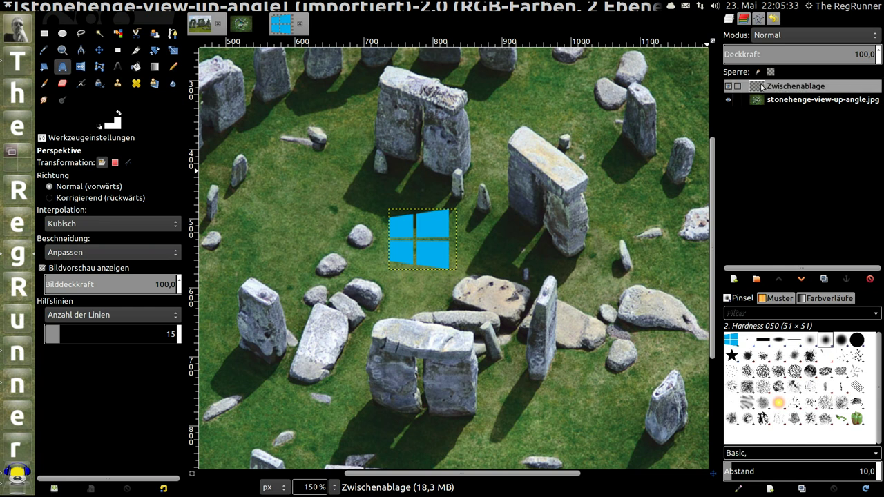
double_click(803, 88)
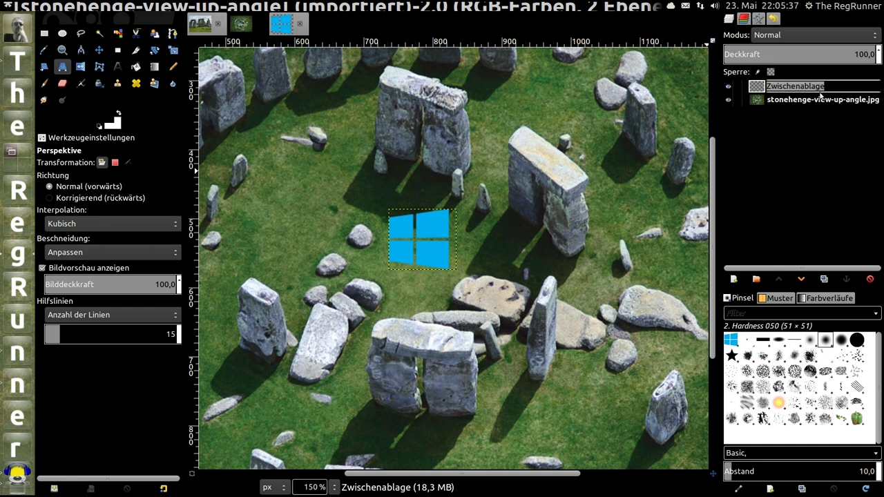
text(8888)
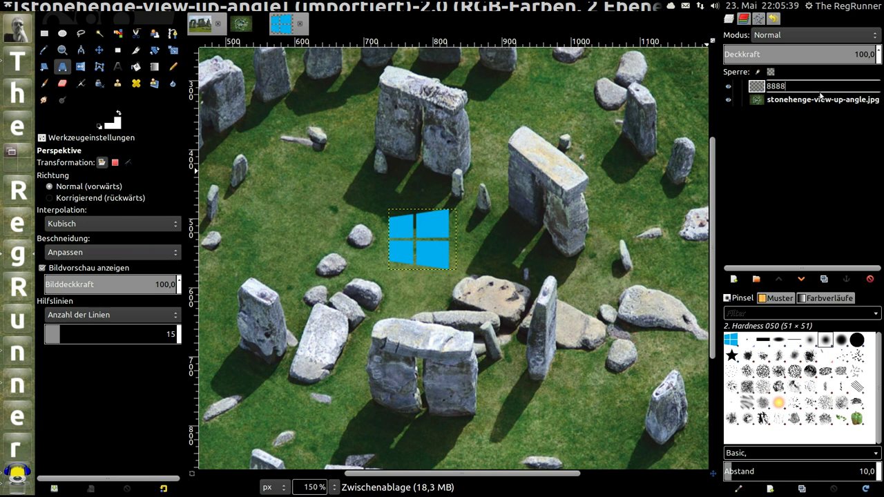
key(Return)
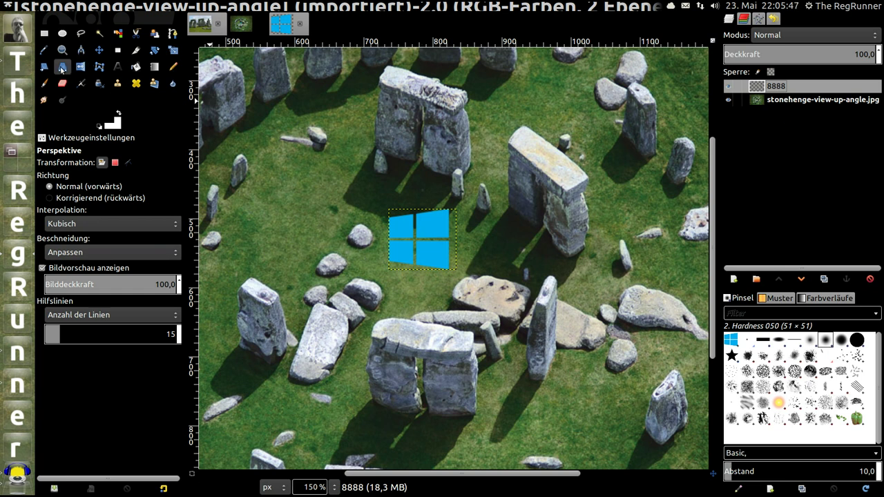
Start a perspective warp on layer 8888 and drag its corners across the stone circle
click(436, 221)
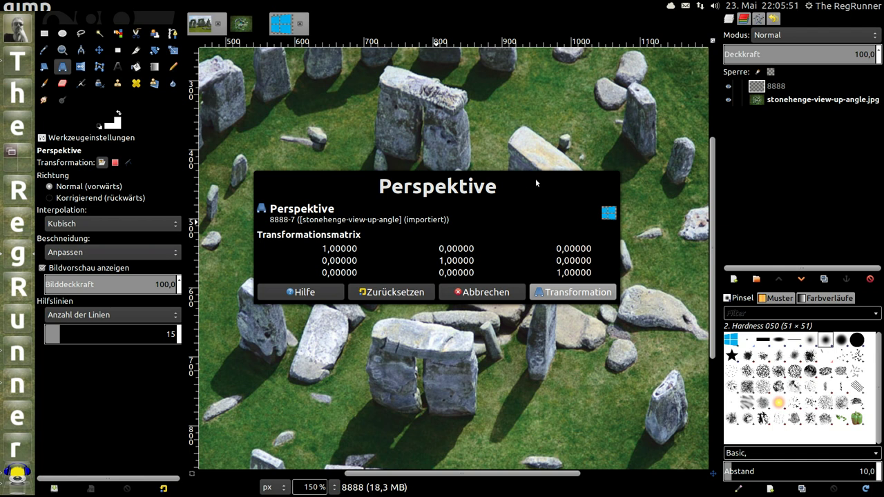
mouse_move(566, 181)
mouse_down()
mouse_move(467, 275)
mouse_move(247, 265)
mouse_move(139, 83)
mouse_move(138, 140)
mouse_move(161, 135)
mouse_up()
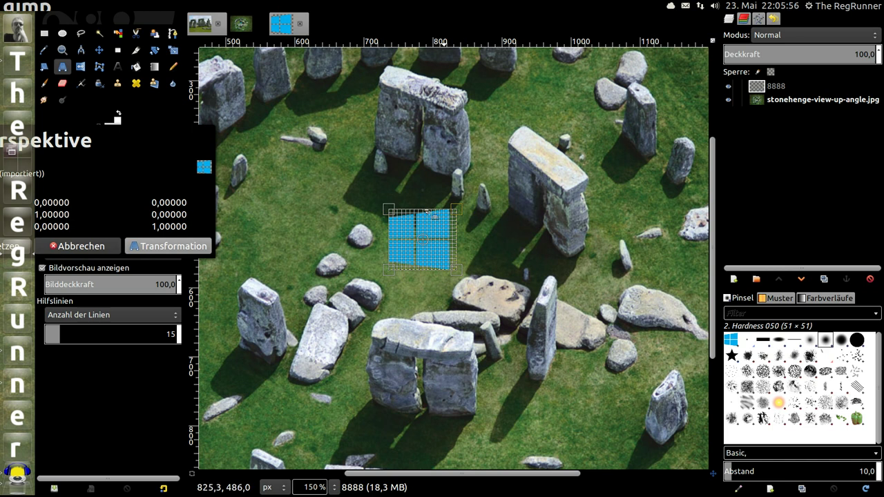
mouse_move(394, 210)
mouse_down()
mouse_move(389, 156)
mouse_move(402, 81)
mouse_up()
drag(458, 208, 584, 145)
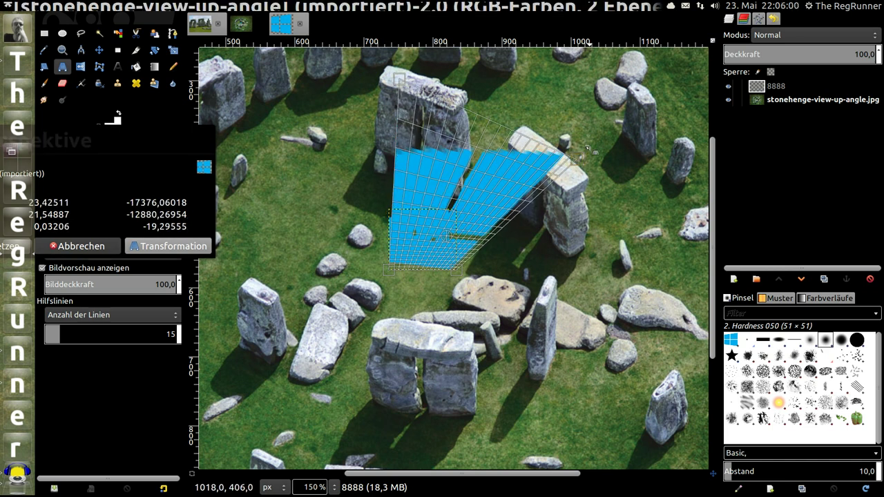
drag(416, 118, 400, 45)
mouse_move(400, 287)
mouse_down()
mouse_move(253, 321)
mouse_move(259, 339)
mouse_up()
mouse_move(465, 285)
mouse_down()
mouse_move(467, 343)
mouse_move(537, 374)
mouse_move(518, 387)
mouse_move(544, 395)
mouse_up()
mouse_move(332, 260)
mouse_down()
mouse_move(342, 265)
mouse_move(308, 316)
mouse_up()
Refine the warped logo's corners and shift it left over the stones
scroll(458, 152, down, 3)
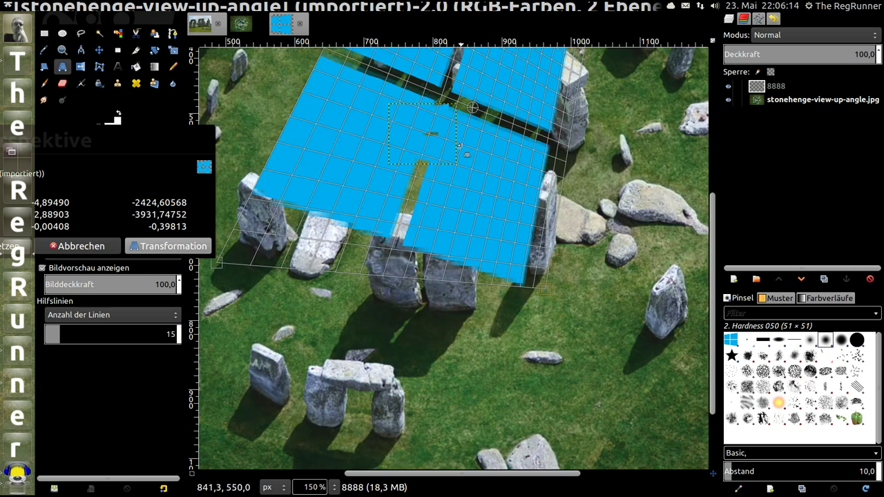
scroll(512, 167, up, 3)
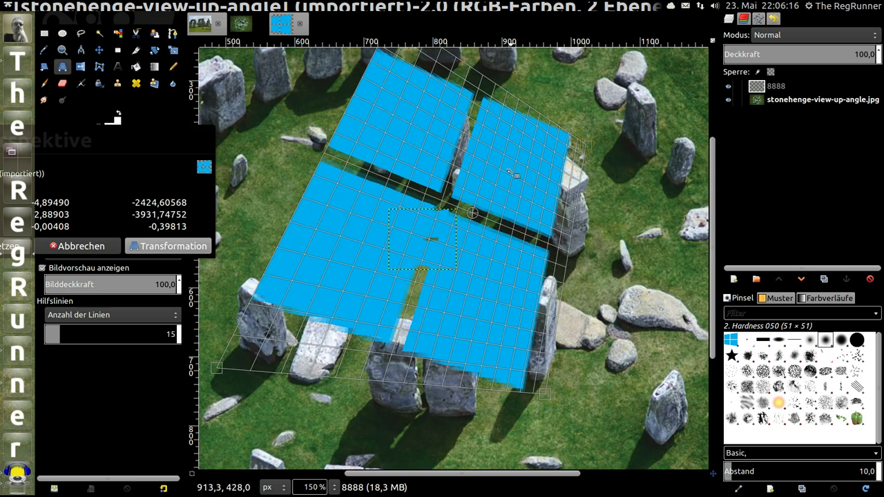
scroll(510, 172, down, 1)
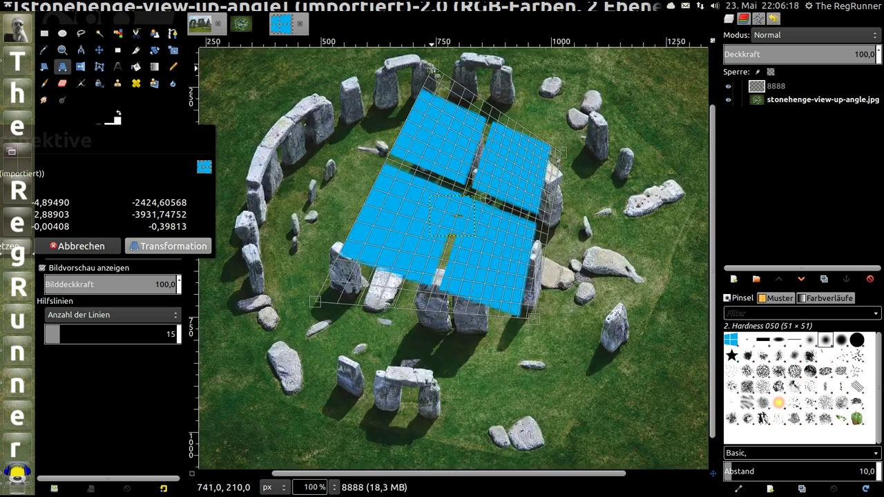
mouse_move(436, 65)
mouse_down()
mouse_move(447, 101)
mouse_move(459, 102)
mouse_up()
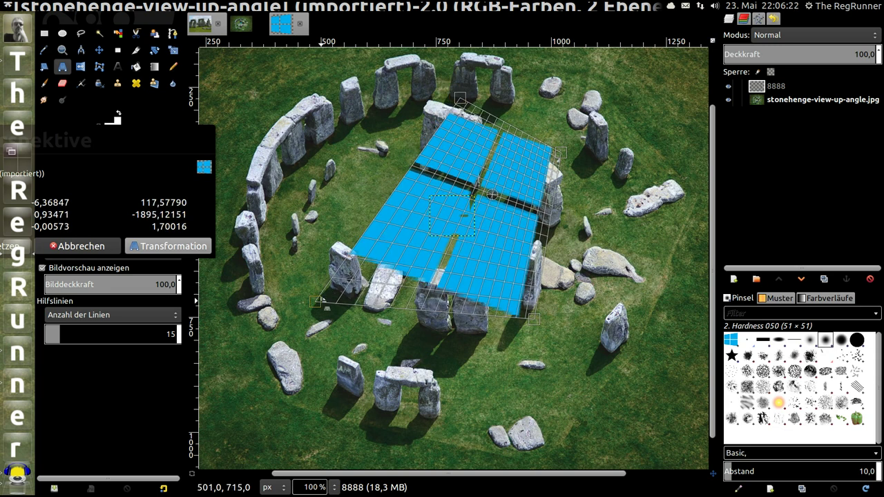
drag(323, 297, 299, 302)
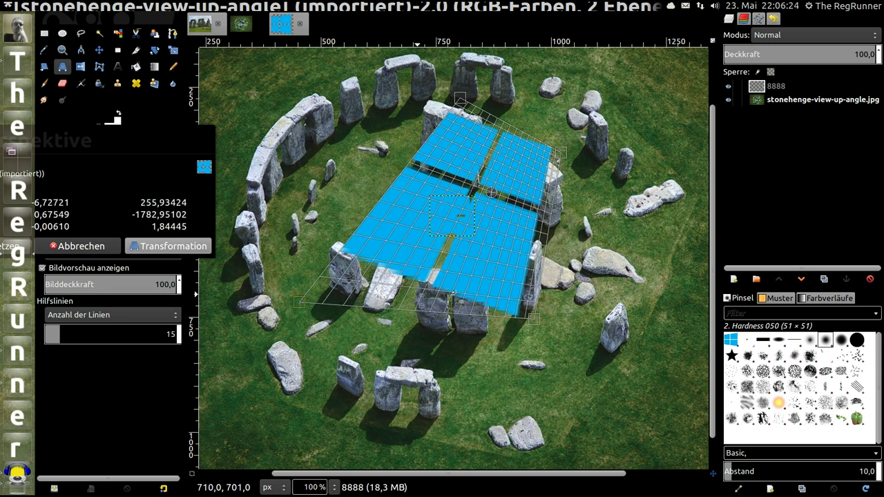
drag(535, 322, 538, 324)
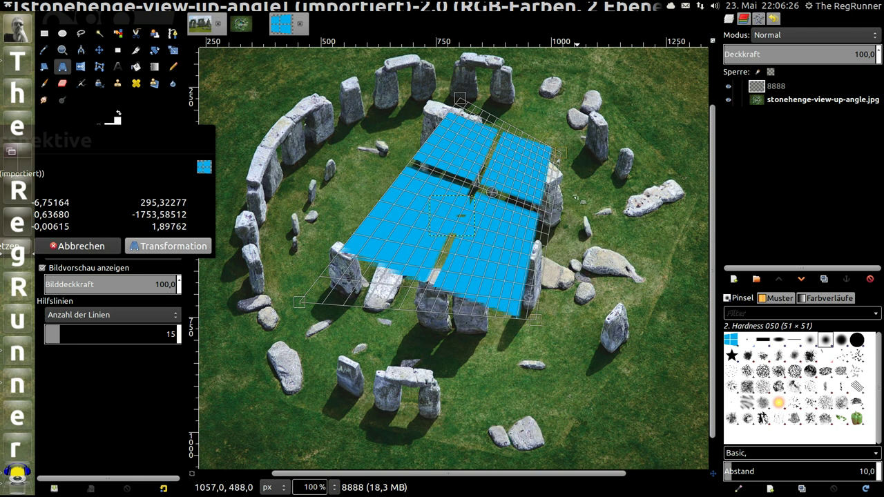
mouse_move(567, 156)
mouse_down()
mouse_move(573, 166)
mouse_move(565, 160)
mouse_up()
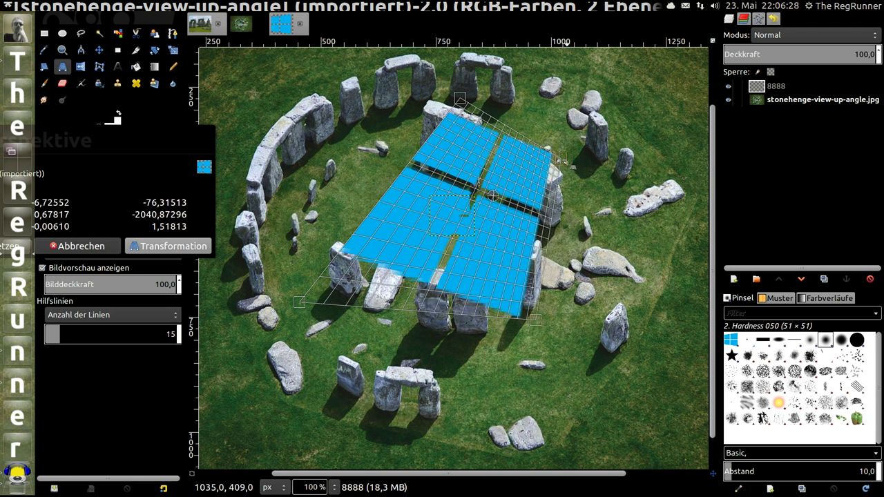
drag(311, 308, 399, 293)
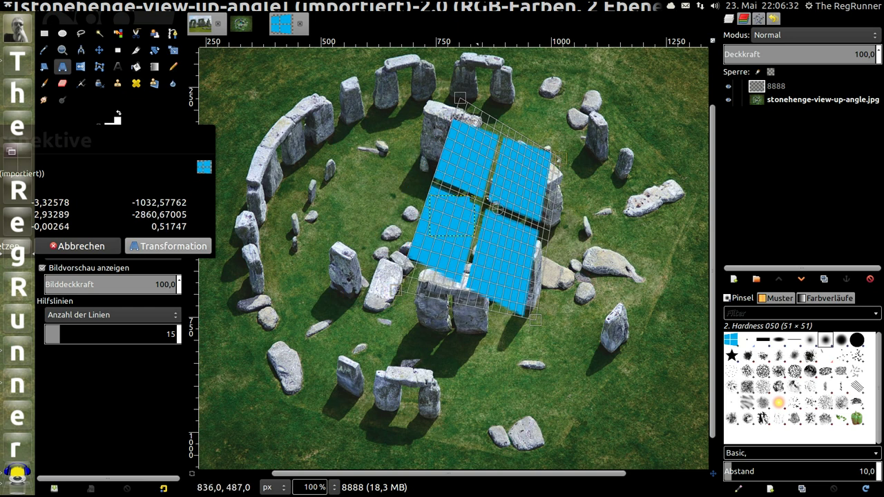
drag(499, 226, 438, 230)
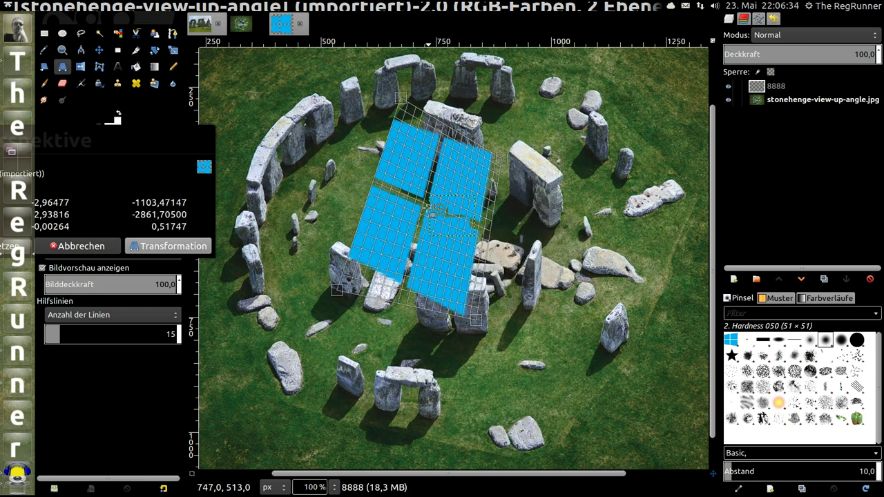
drag(460, 318, 534, 303)
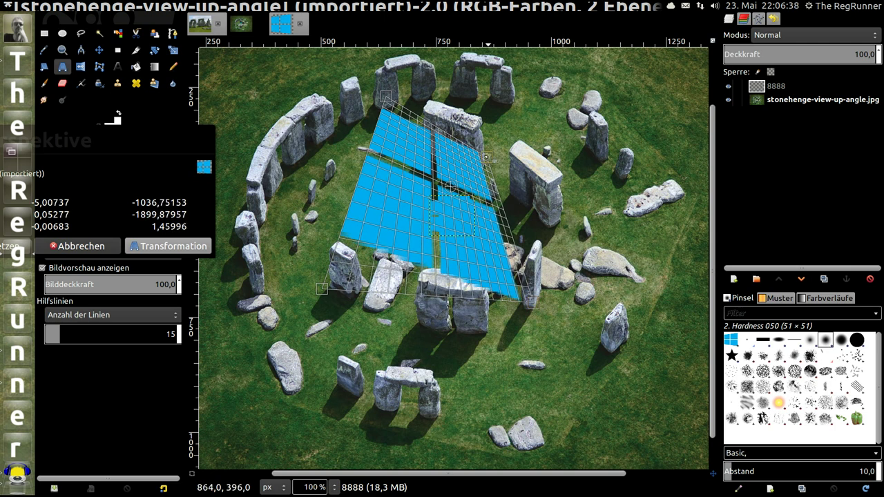
Fine-tune the remaining corners and apply the perspective transformation
drag(487, 159, 544, 147)
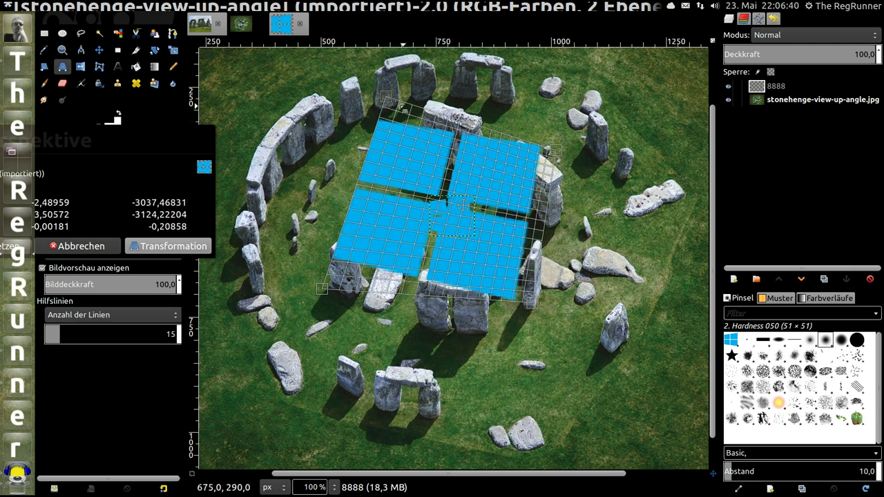
drag(392, 100, 448, 89)
drag(331, 288, 311, 296)
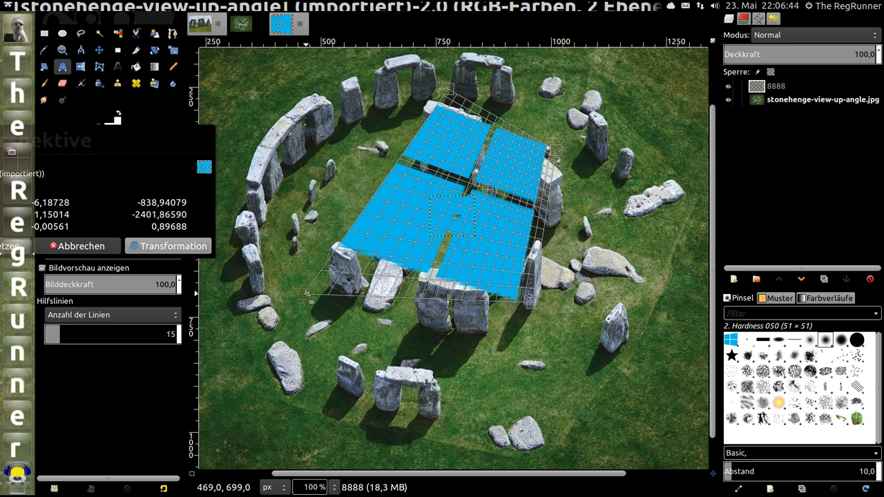
drag(530, 299, 538, 304)
mouse_move(557, 150)
mouse_down()
mouse_move(585, 135)
mouse_move(575, 136)
mouse_up()
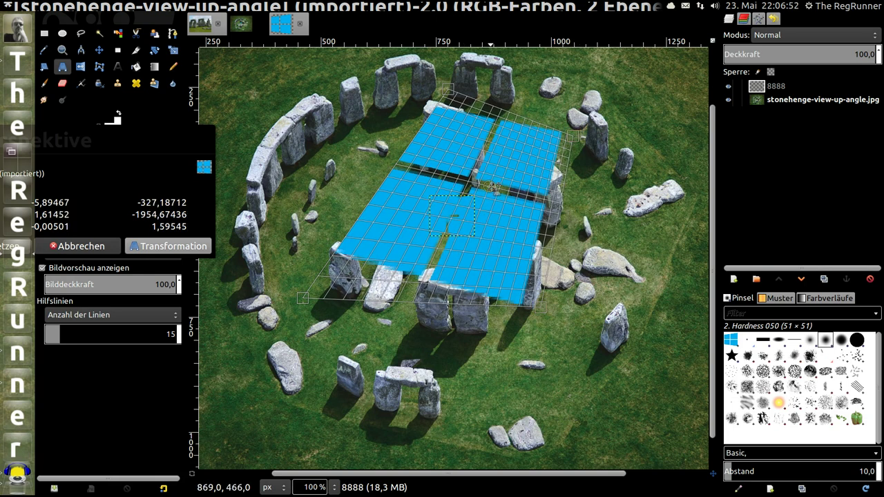
drag(488, 187, 488, 188)
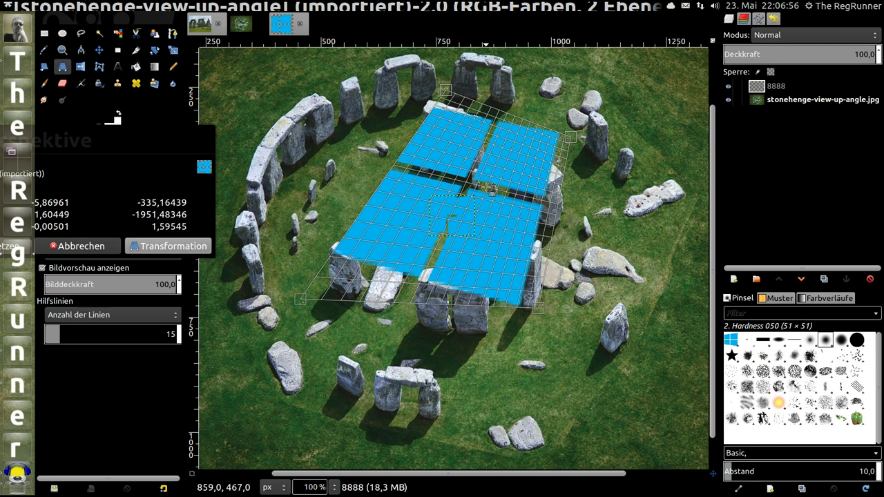
mouse_move(137, 137)
mouse_down()
mouse_move(321, 199)
mouse_move(491, 278)
mouse_up()
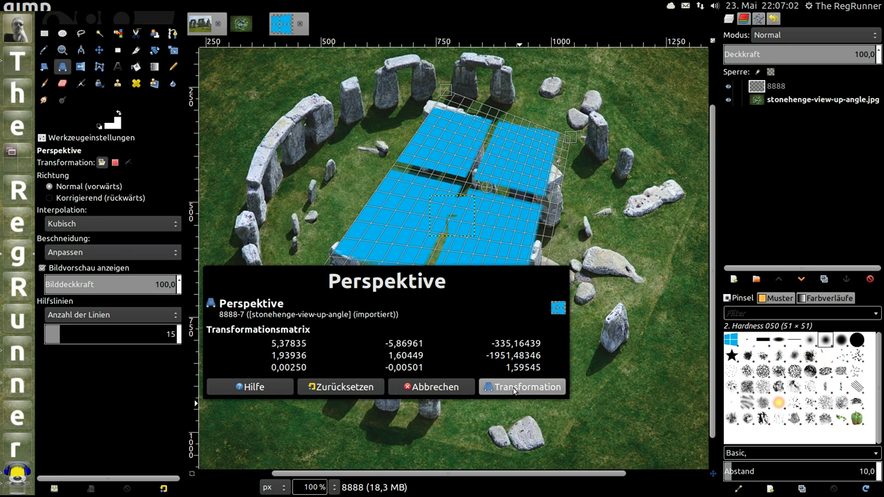
click(512, 390)
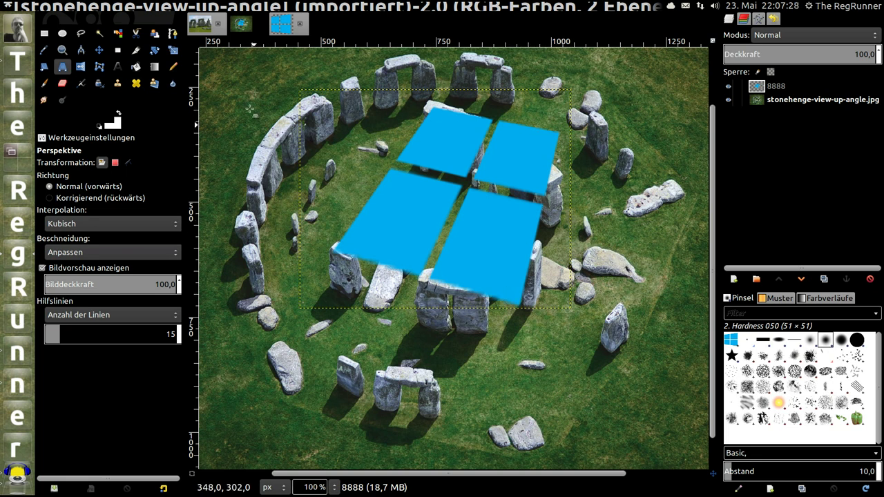
Copy a 136×249 stone patch from Stonehenge_Closeup, then return to the aerial photo
click(200, 24)
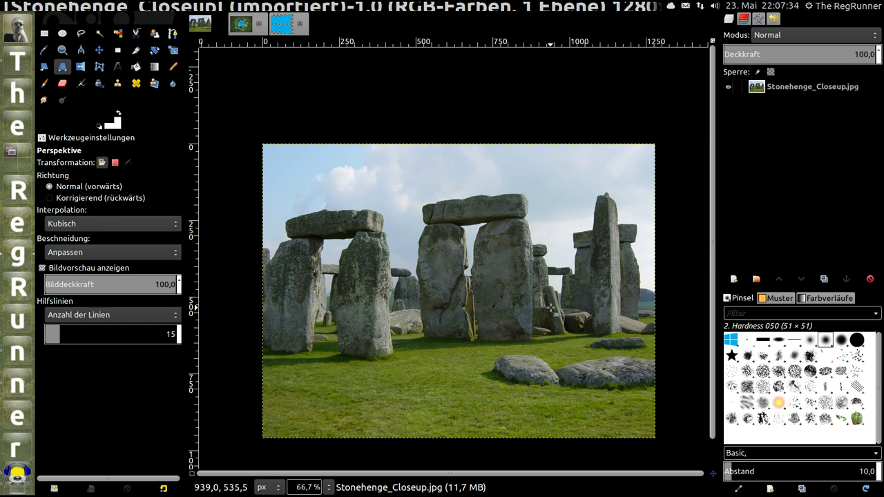
scroll(551, 309, up, 2)
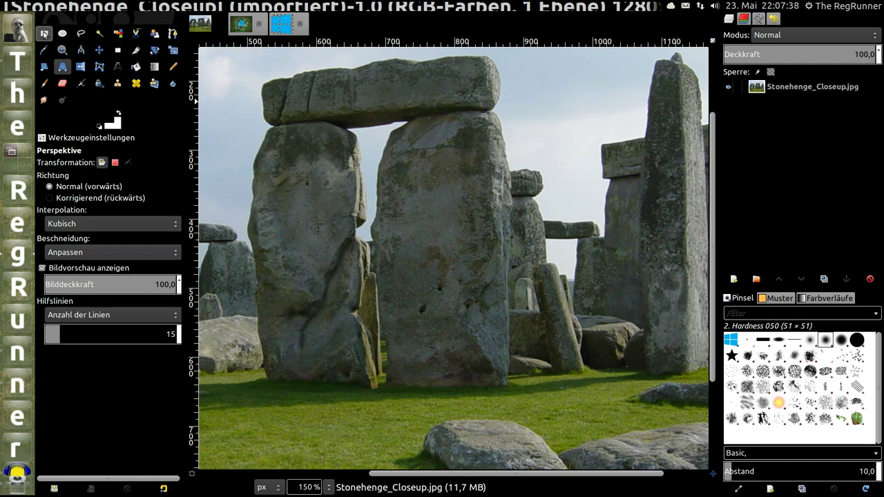
click(44, 34)
mouse_move(393, 165)
mouse_down()
mouse_move(415, 253)
mouse_move(485, 337)
mouse_up()
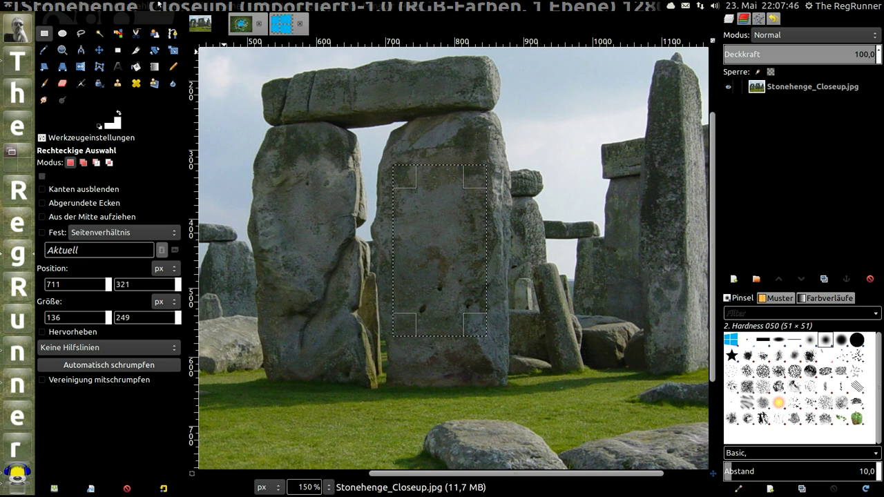
click(86, 5)
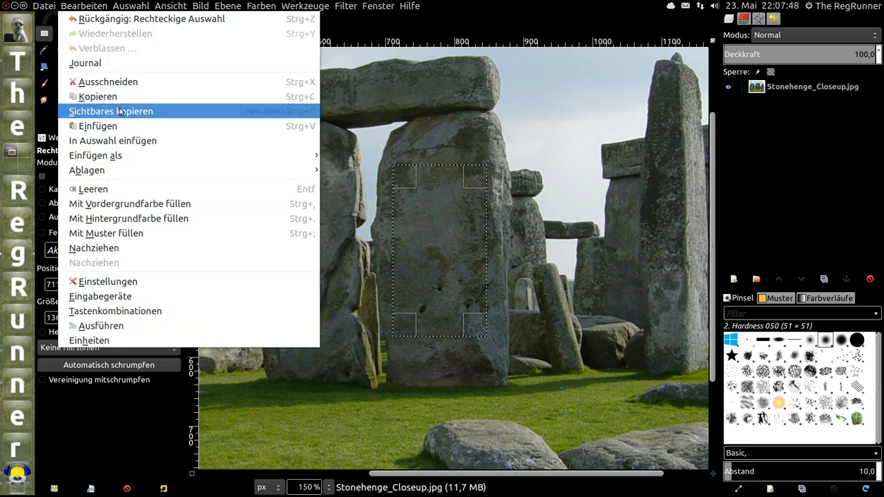
click(119, 98)
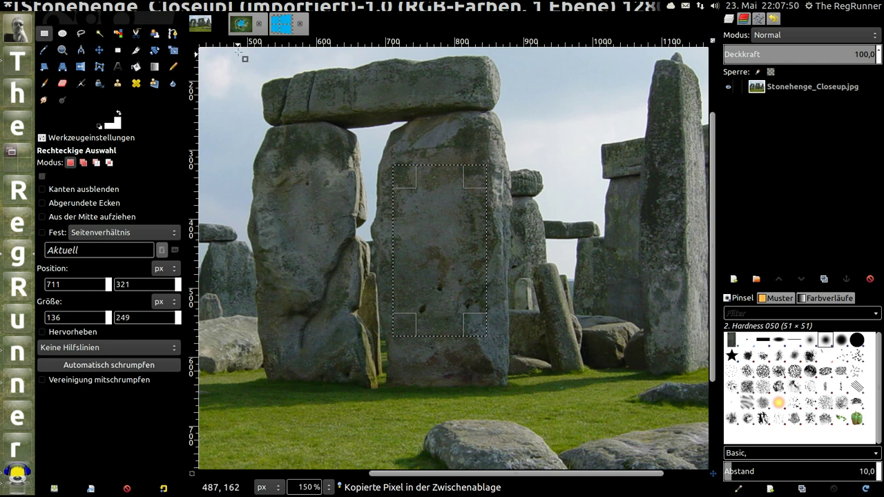
click(240, 26)
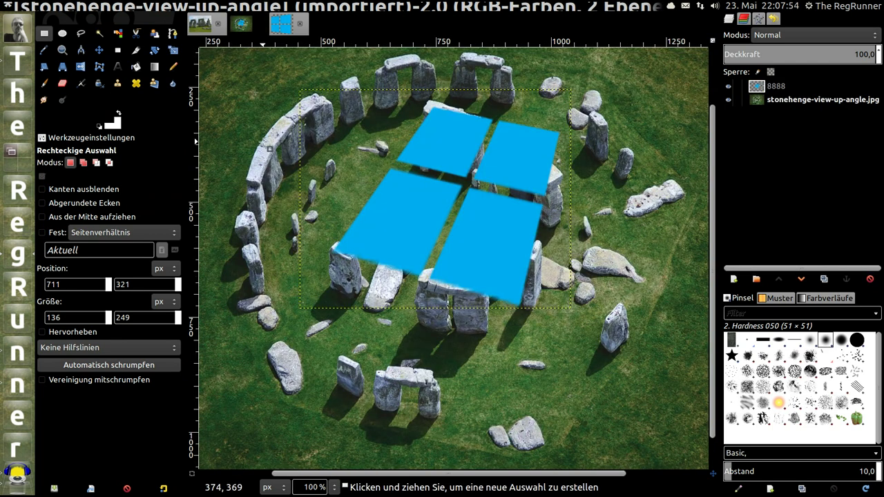
Paste the stone patch as a new layer in the aerial photo and name it 'stein'
key(minus)
key(minus)
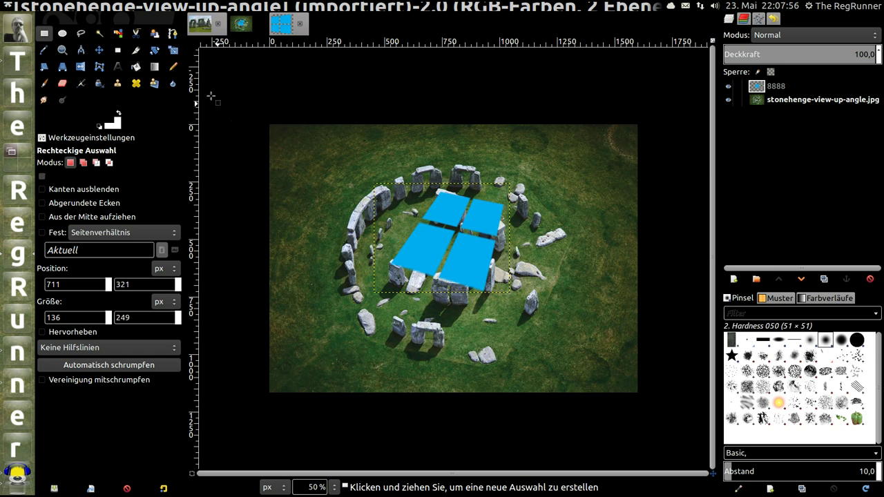
click(80, 5)
mouse_move(95, 156)
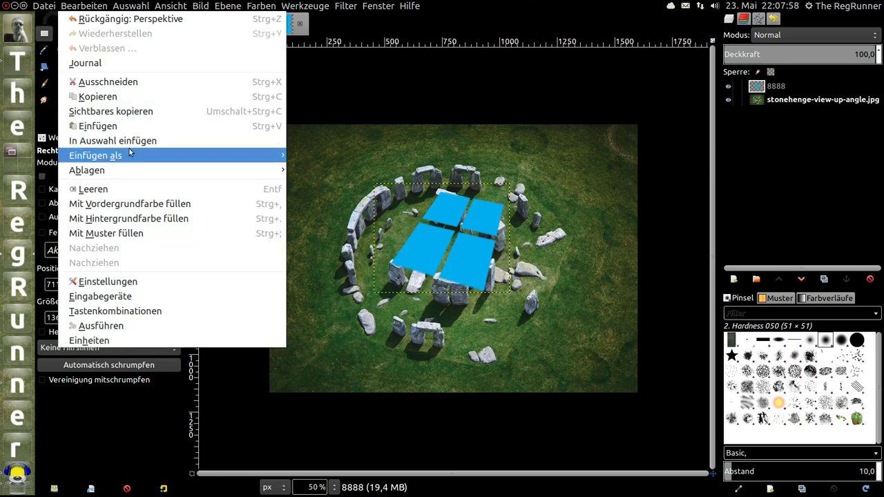
click(333, 171)
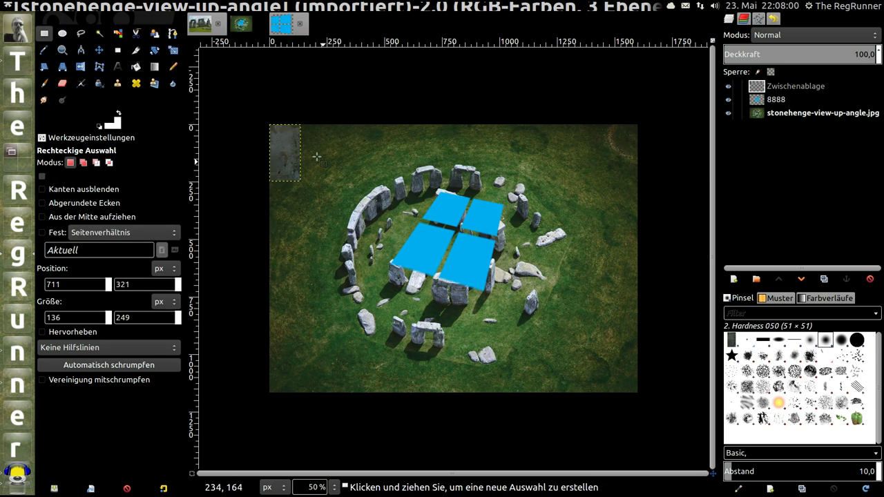
click(797, 85)
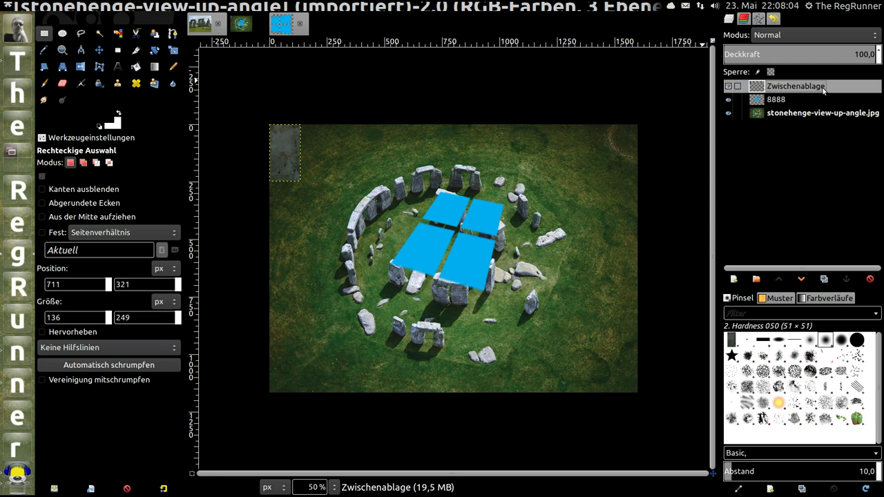
double_click(821, 88)
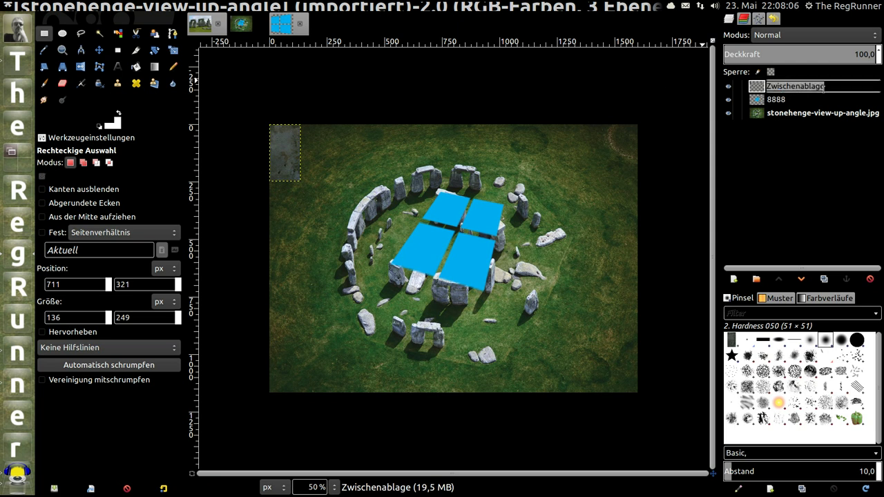
text(stein)
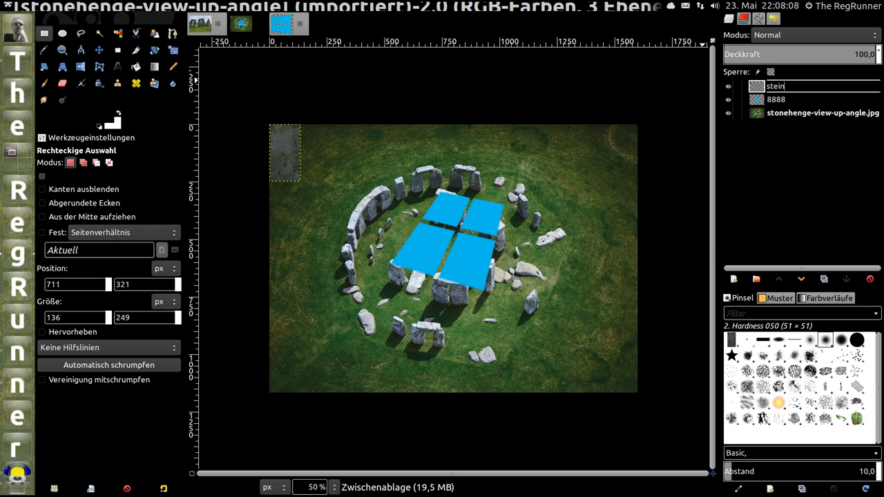
key(Return)
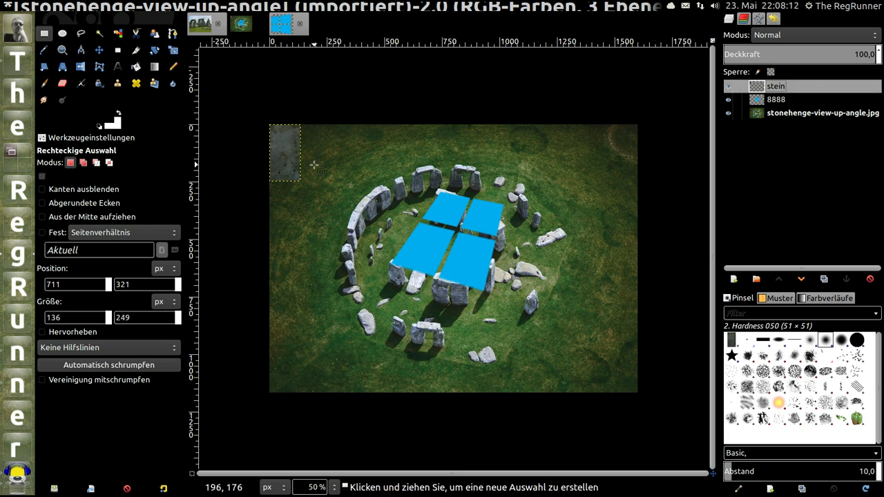
Move the stein stone patch over the lower-right blue square and zoom in
click(100, 50)
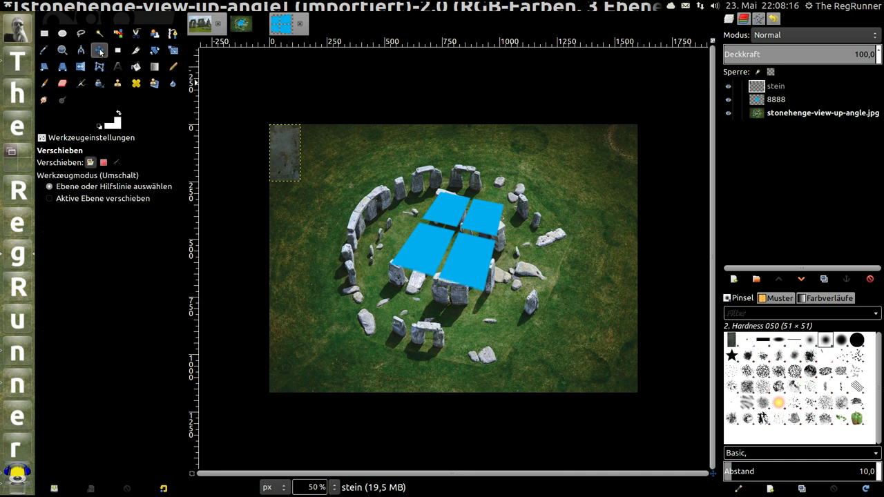
mouse_move(286, 150)
mouse_down()
mouse_move(434, 249)
mouse_move(472, 261)
mouse_up()
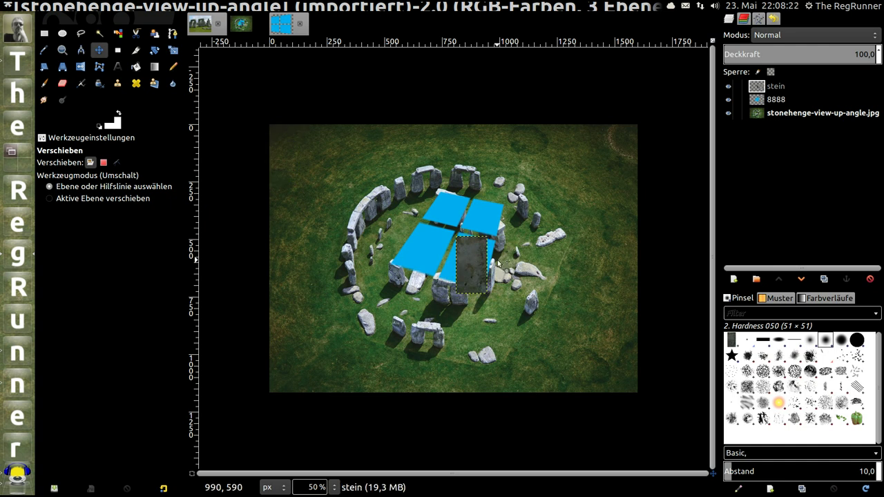
ctrl+scroll(504, 265, up, 3)
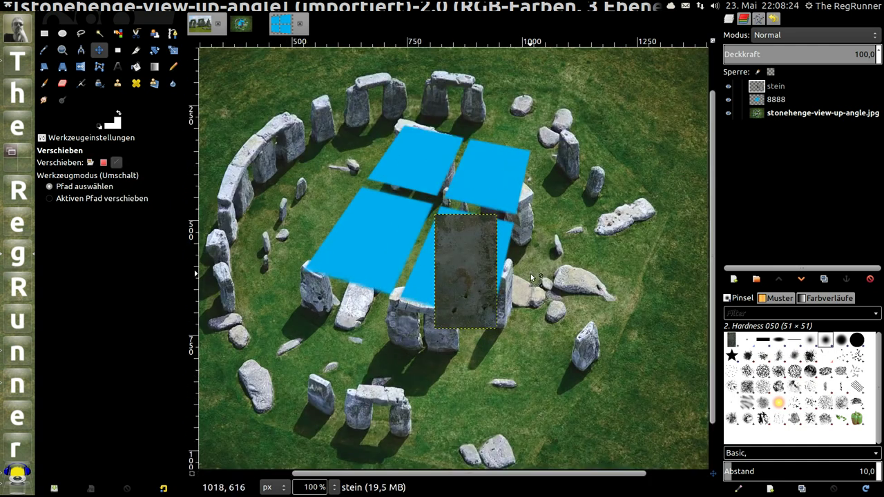
ctrl+scroll(528, 273, up, 1)
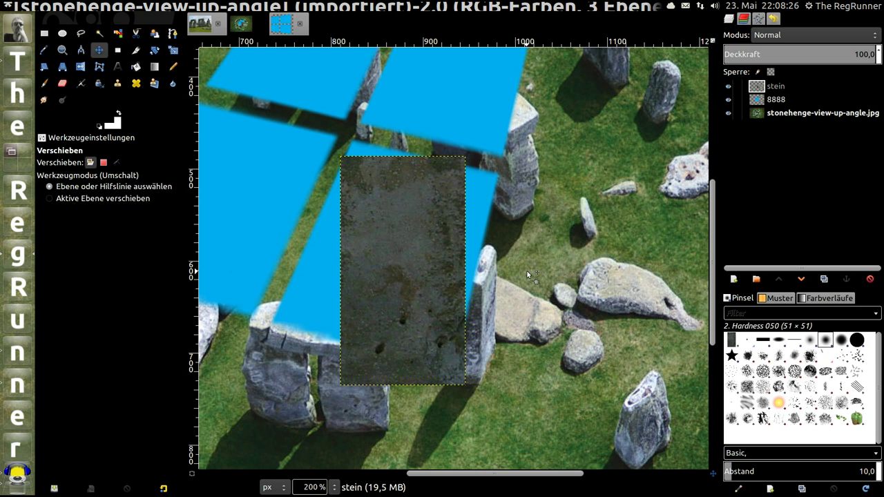
Rotate the stein layer by about 12° (11.98°) to match the square's angle
click(154, 51)
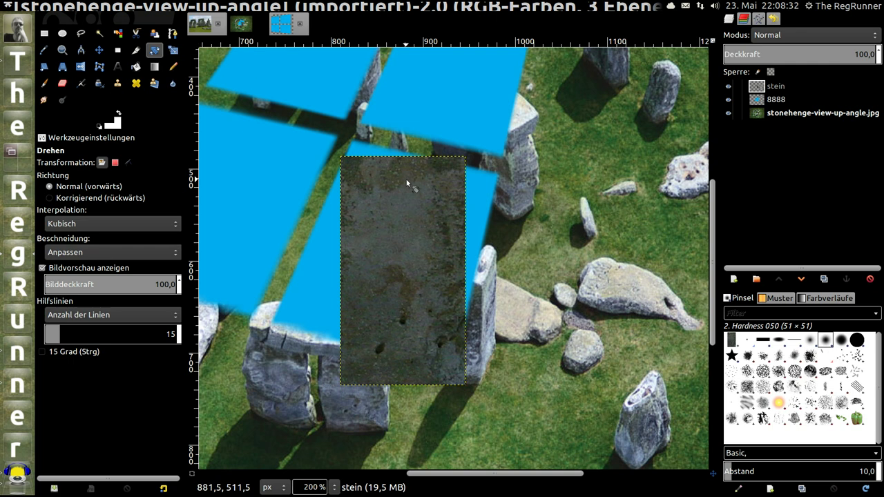
click(406, 178)
drag(355, 125, 708, 136)
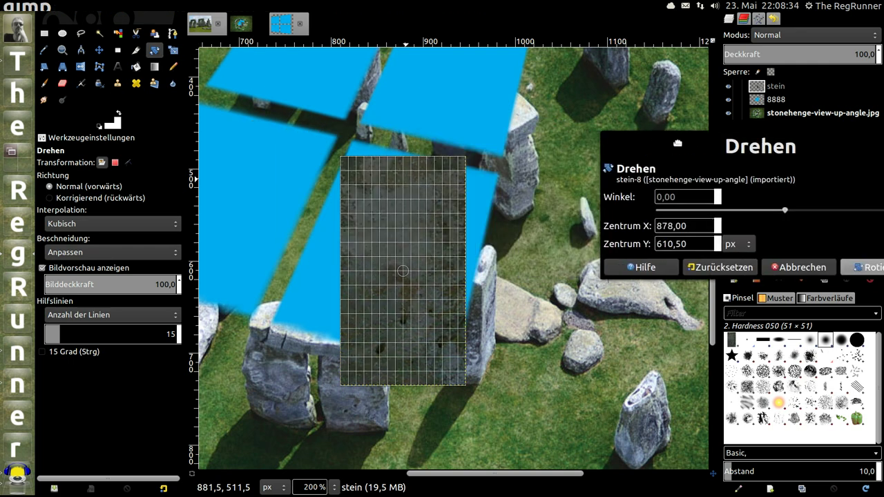
drag(414, 178, 448, 180)
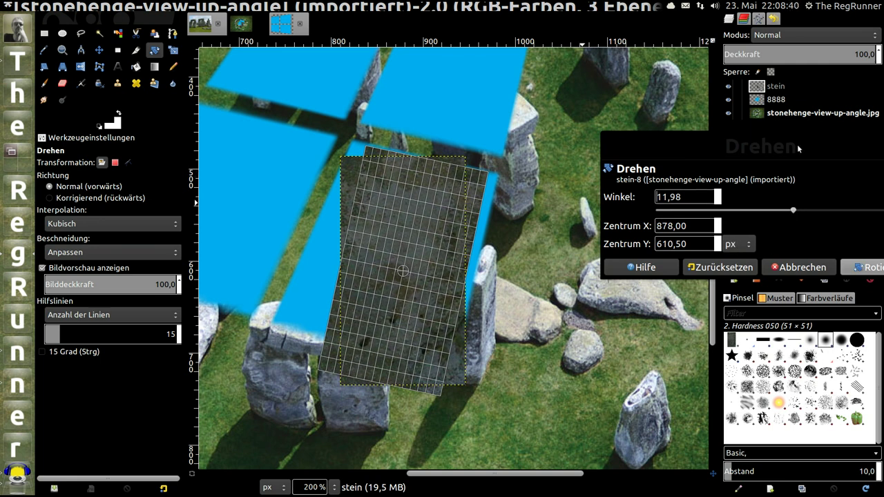
drag(798, 147, 667, 143)
click(750, 263)
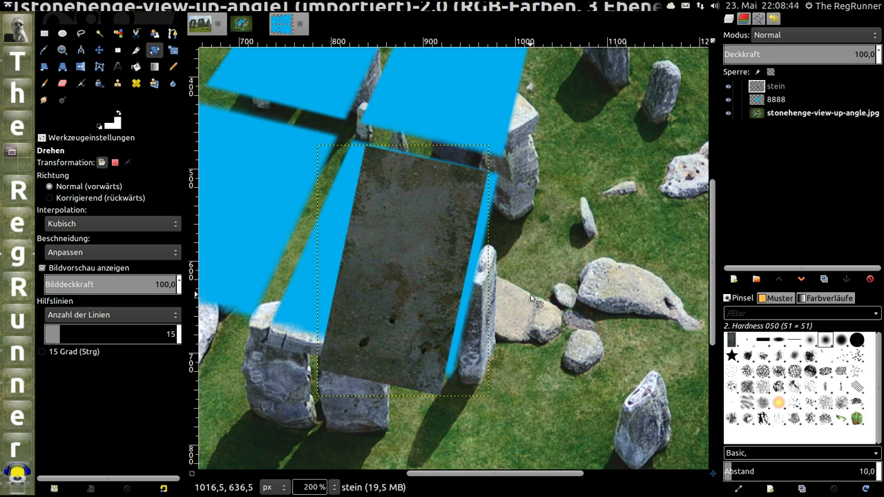
Perspective-warp the stein slab so its four corners sit on the blue square's corners
click(64, 67)
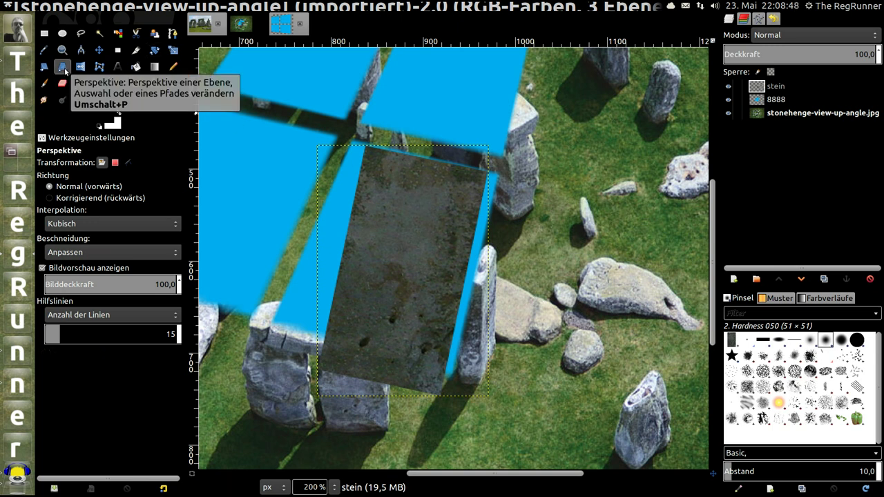
click(424, 230)
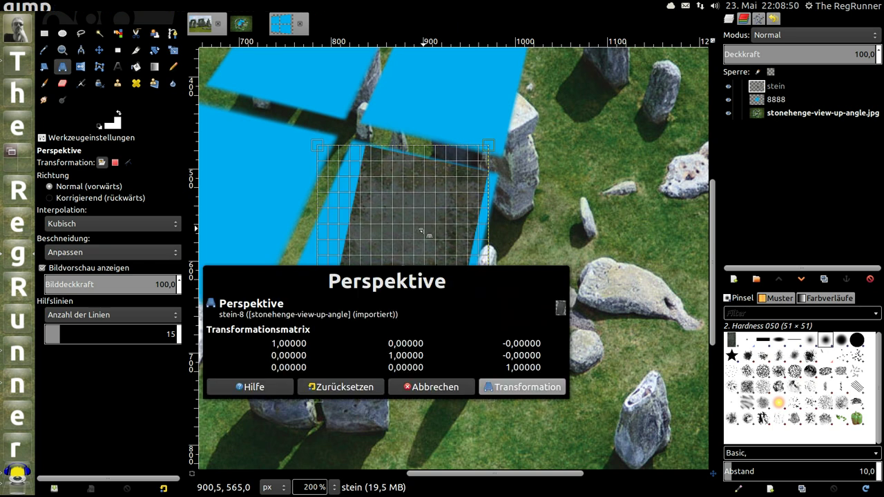
mouse_move(408, 287)
mouse_down()
mouse_move(408, 393)
mouse_move(777, 186)
mouse_up()
mouse_move(676, 180)
mouse_down()
mouse_move(675, 67)
mouse_move(640, 27)
mouse_up()
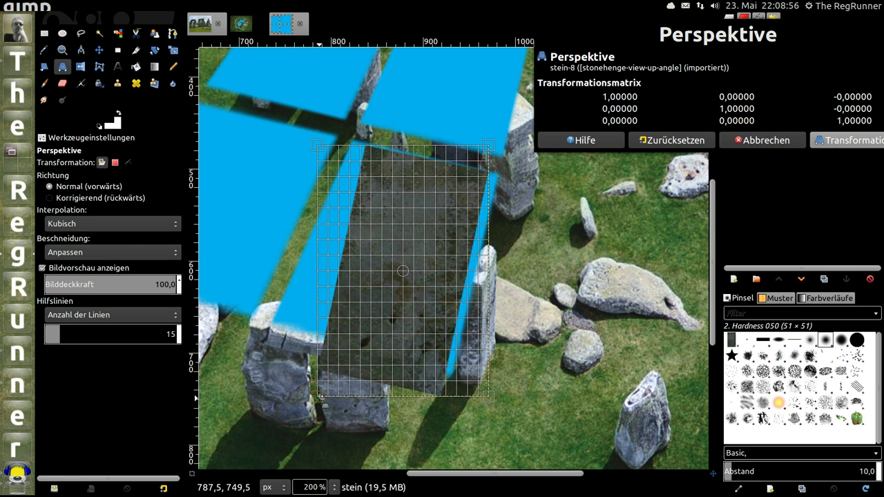
mouse_move(328, 391)
mouse_down()
mouse_move(305, 356)
mouse_move(273, 340)
mouse_up()
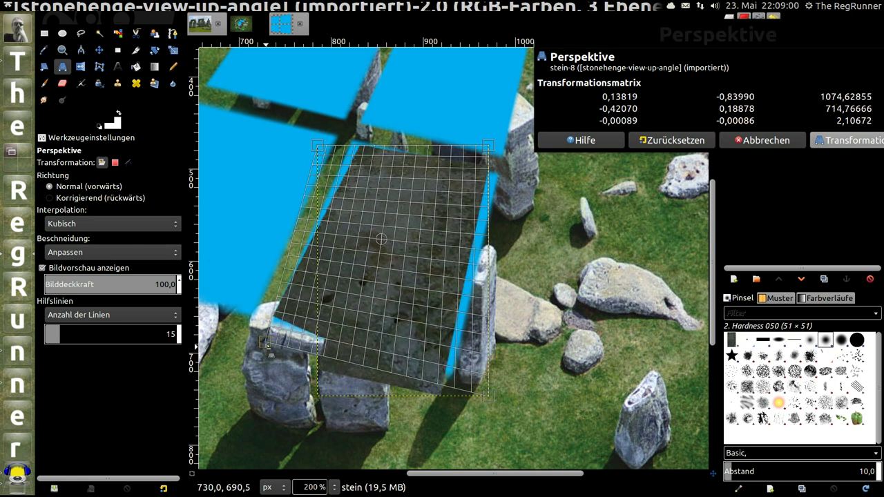
drag(273, 341, 262, 351)
mouse_move(463, 384)
mouse_down()
mouse_move(542, 395)
mouse_move(536, 387)
mouse_up()
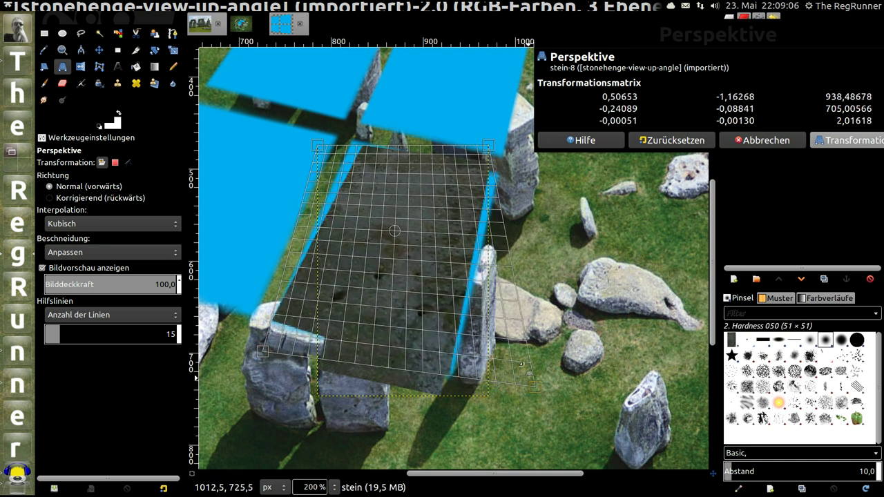
mouse_move(489, 147)
mouse_down()
mouse_move(508, 154)
mouse_move(499, 161)
mouse_up()
drag(324, 147, 298, 137)
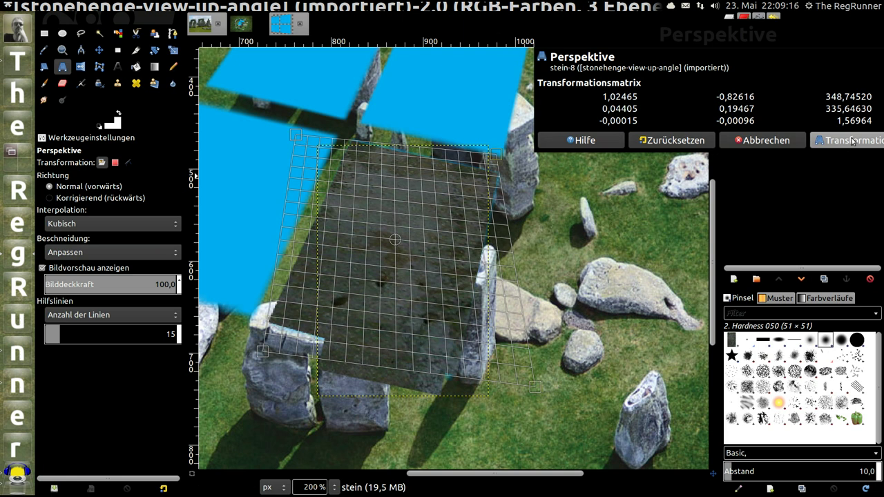
drag(780, 35, 482, 106)
click(553, 321)
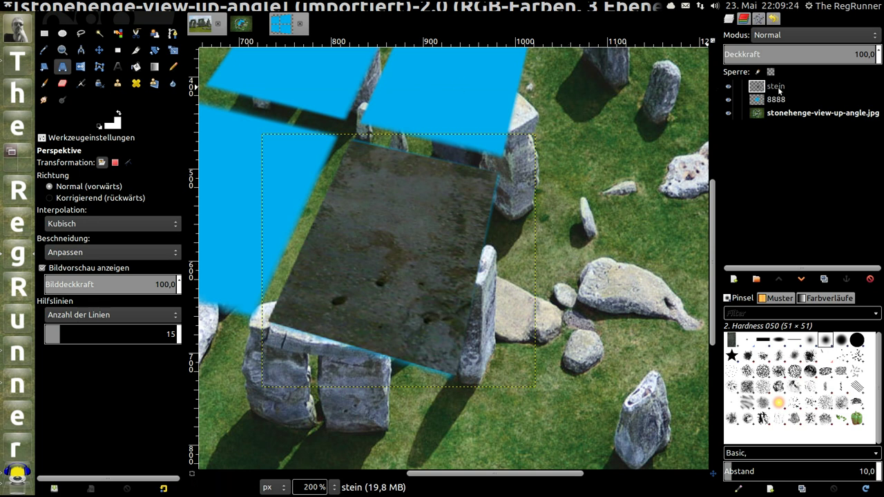
Hide the blue 8888 layer and make the stein layer active for editing
click(763, 88)
click(762, 100)
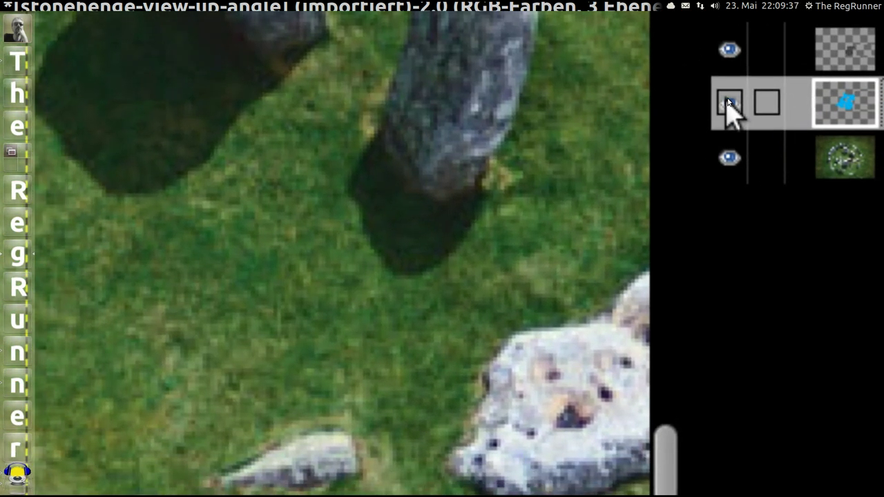
click(728, 103)
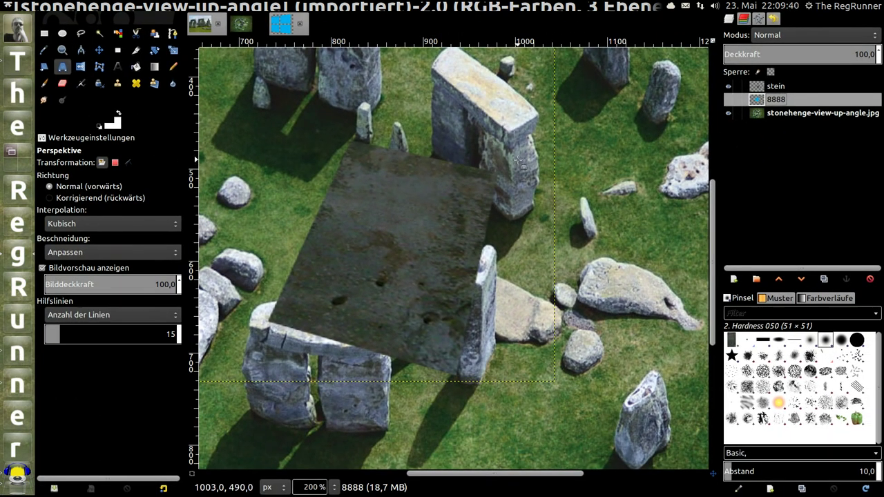
scroll(594, 204, down, 2)
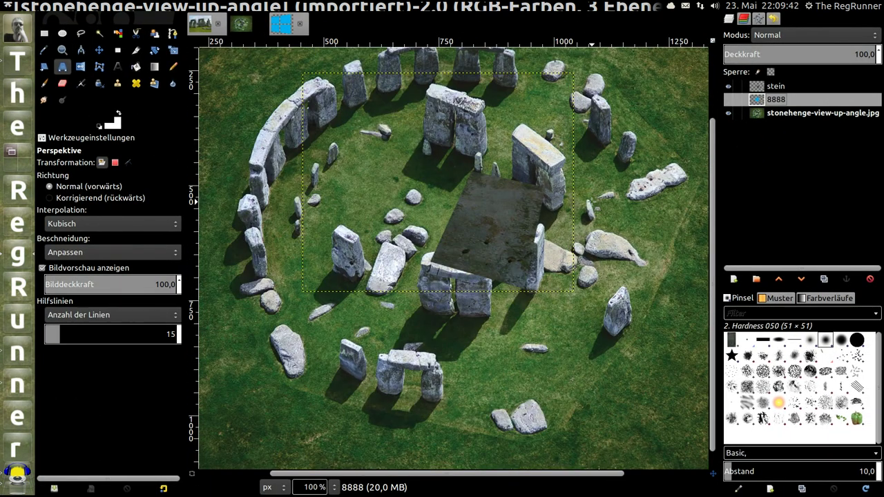
scroll(472, 234, down, 1)
scroll(422, 250, up, 1)
scroll(566, 304, up, 2)
scroll(566, 304, down, 1)
scroll(565, 304, down, 1)
scroll(560, 276, up, 1)
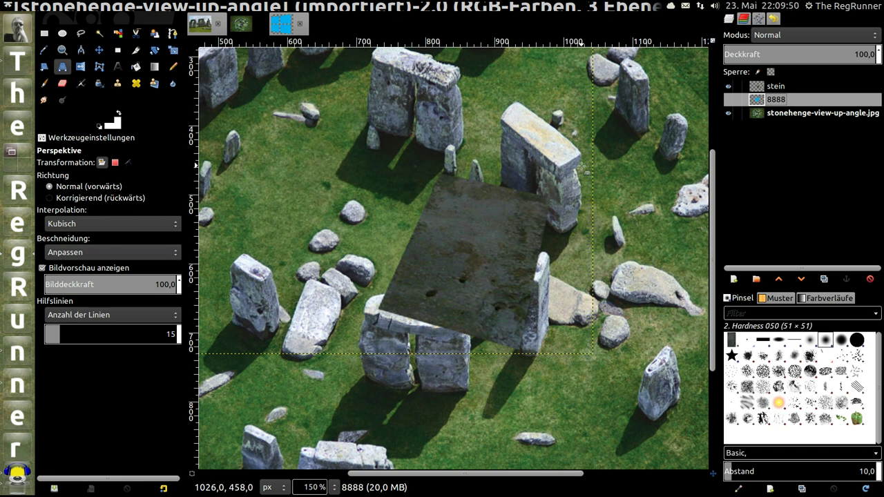
click(759, 89)
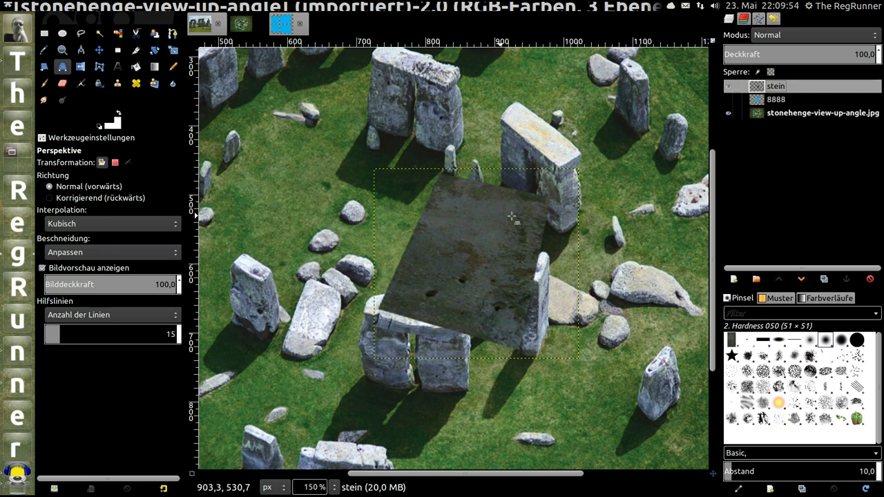
mouse_move(208, 6)
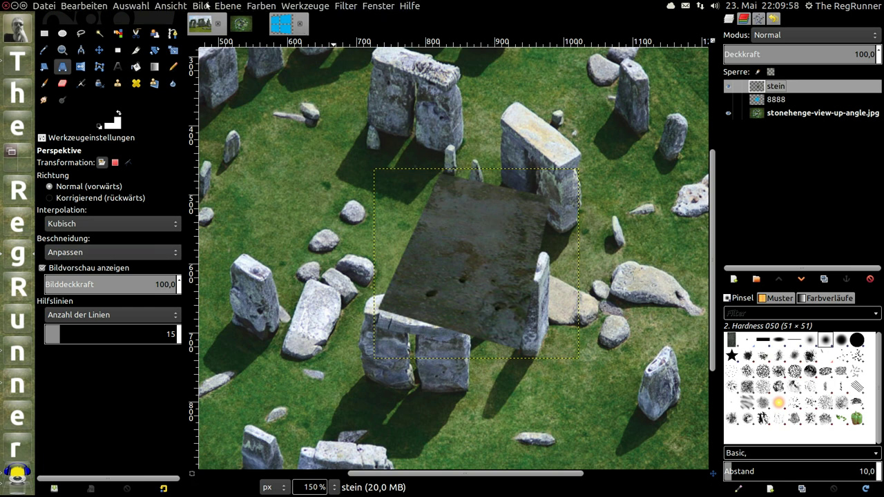
Apply Brightness/Contrast to the stein slab with brightness 74 and contrast 34
click(273, 9)
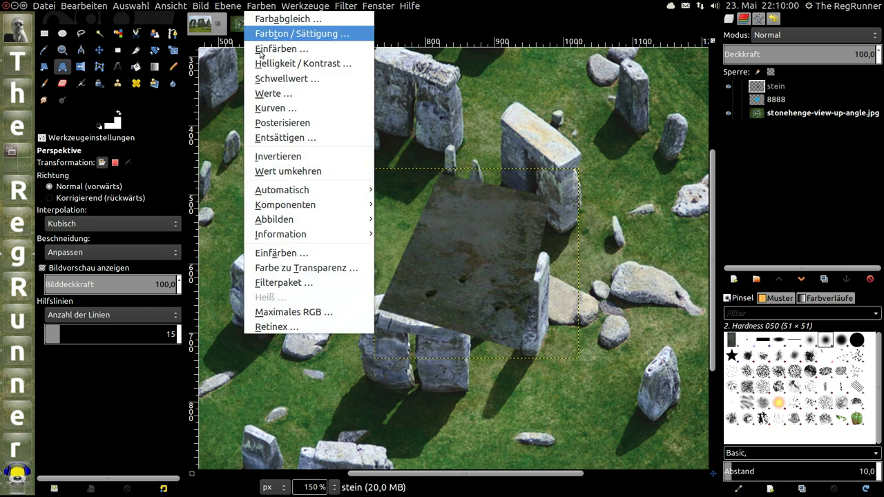
click(294, 66)
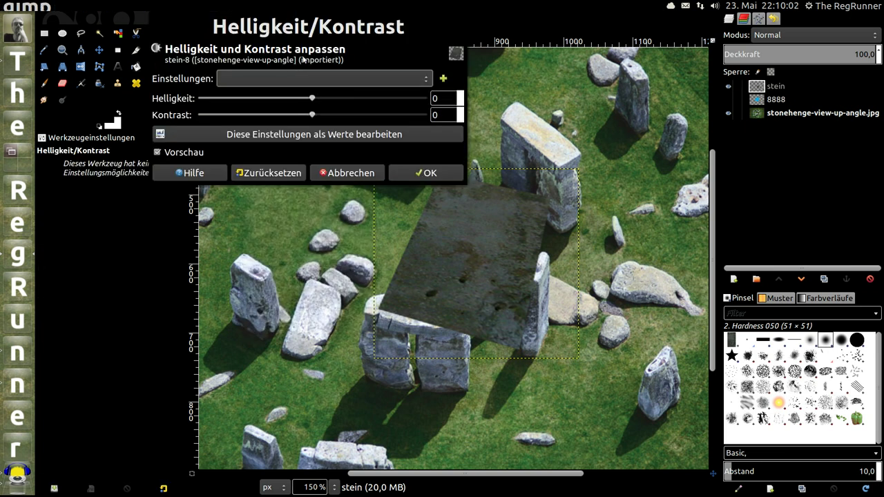
mouse_move(297, 25)
mouse_down()
mouse_move(274, 105)
mouse_move(211, 152)
mouse_up()
mouse_move(217, 228)
mouse_down()
mouse_move(261, 226)
mouse_move(290, 248)
mouse_move(141, 243)
mouse_move(280, 241)
mouse_move(253, 240)
mouse_move(287, 227)
mouse_up()
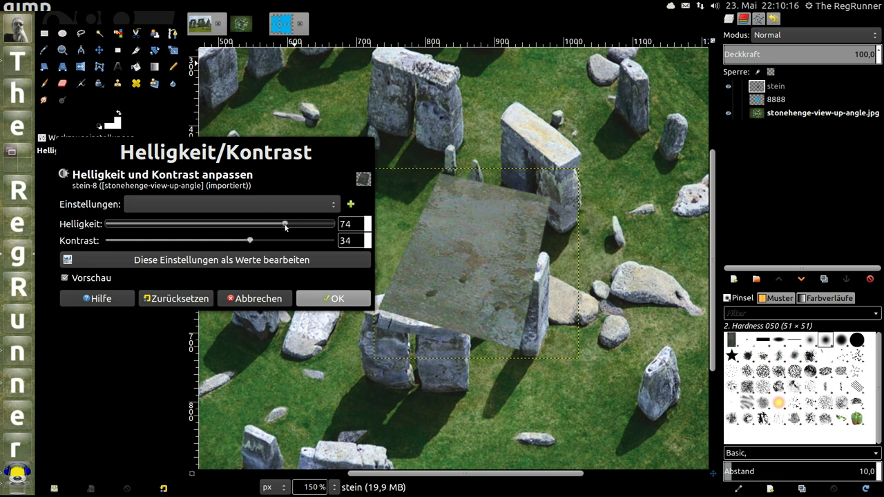
click(335, 304)
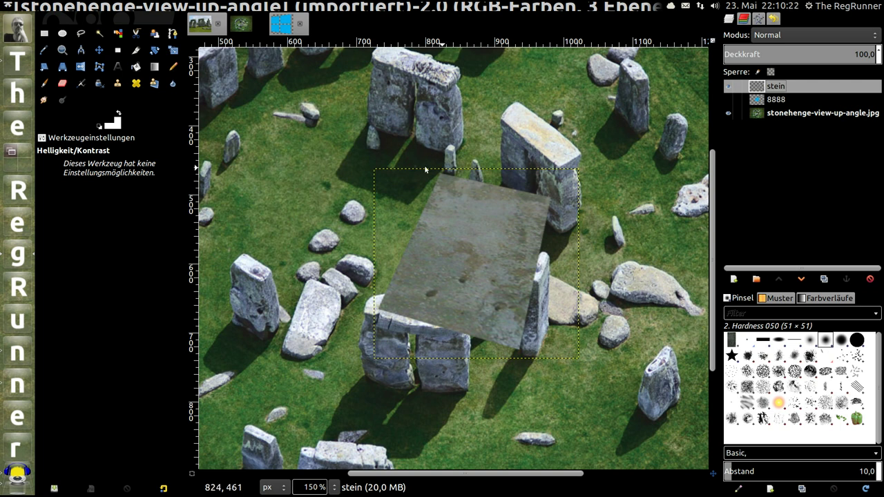
Make the 8888 layer active and visible again
click(757, 101)
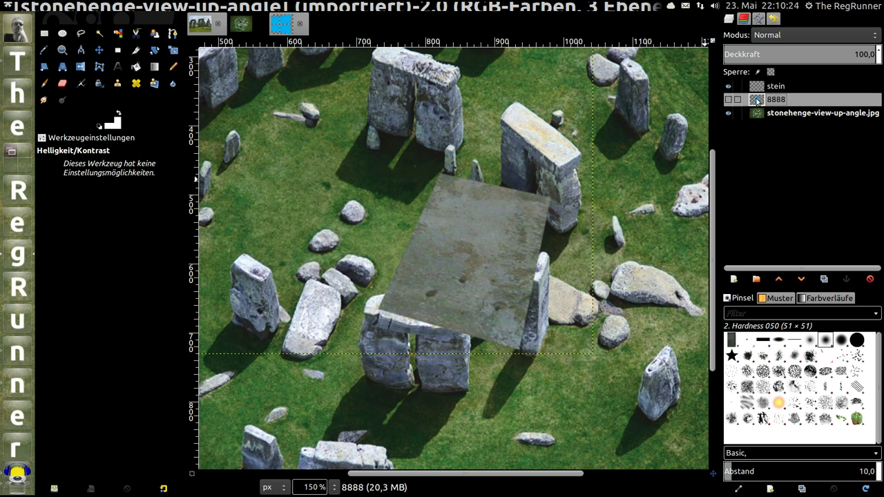
click(729, 100)
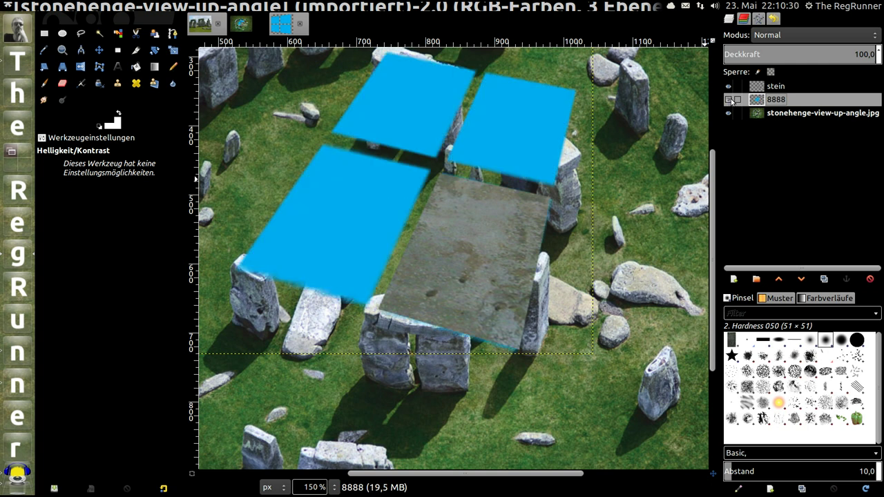
drag(715, 196, 714, 177)
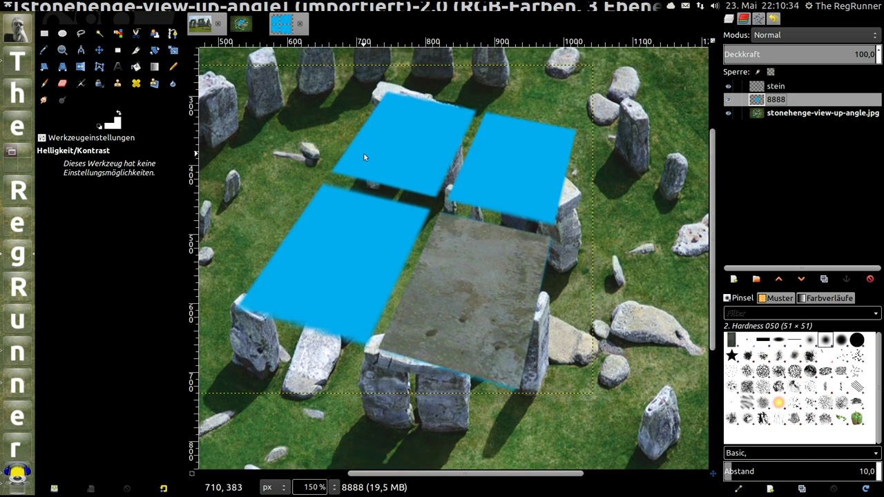
Draw a Free Select outline around the three stray blue rectangles
click(82, 33)
click(304, 168)
click(216, 313)
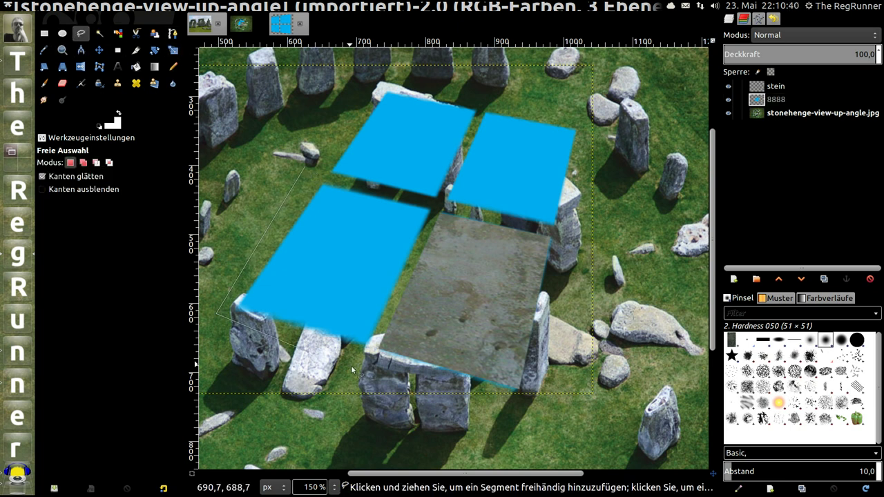
click(365, 364)
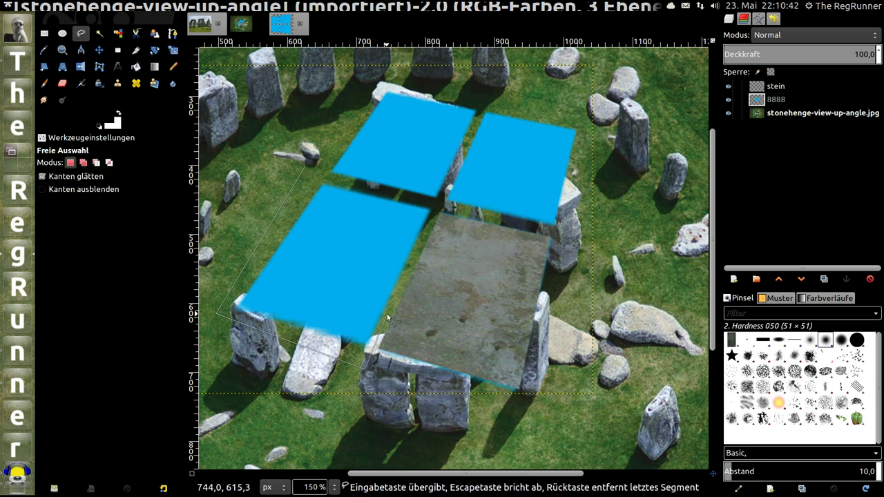
click(438, 205)
click(577, 237)
click(616, 118)
click(382, 82)
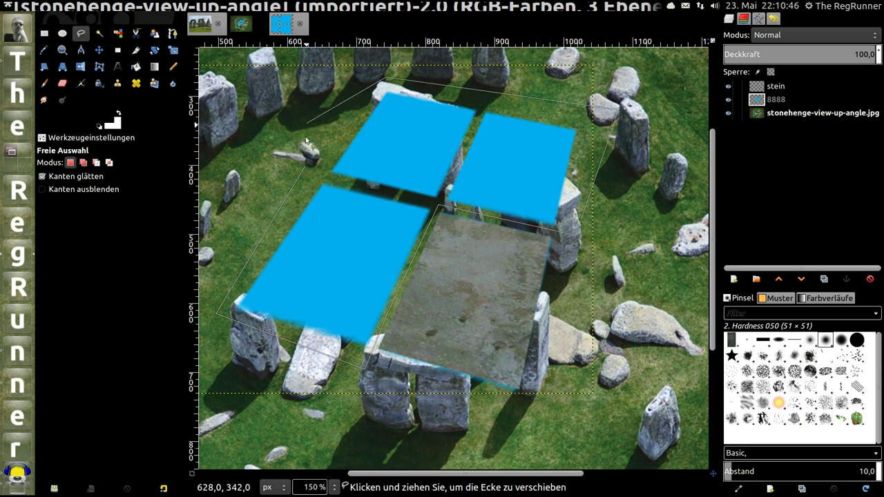
click(308, 166)
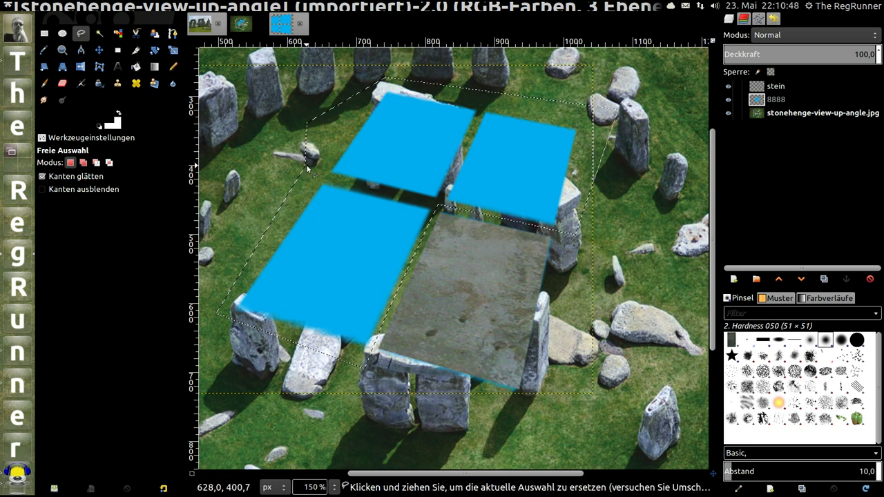
Delete the selected blue rectangles and clear the selection
key(Delete)
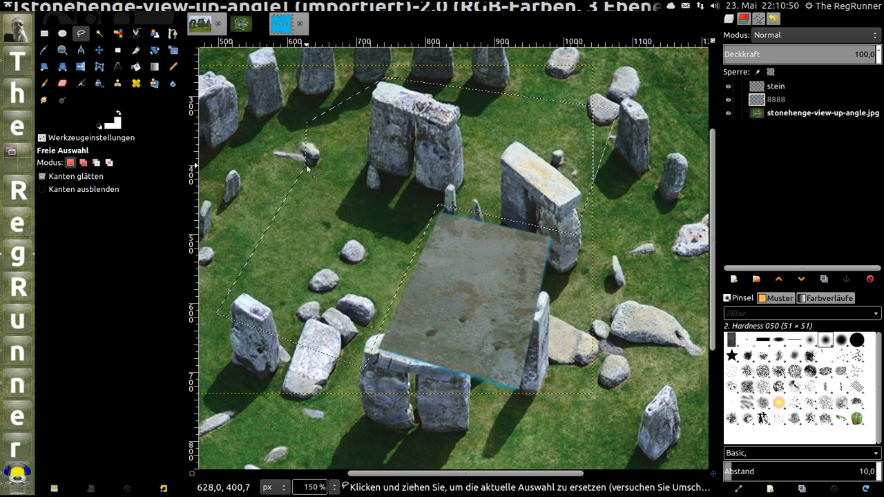
click(44, 33)
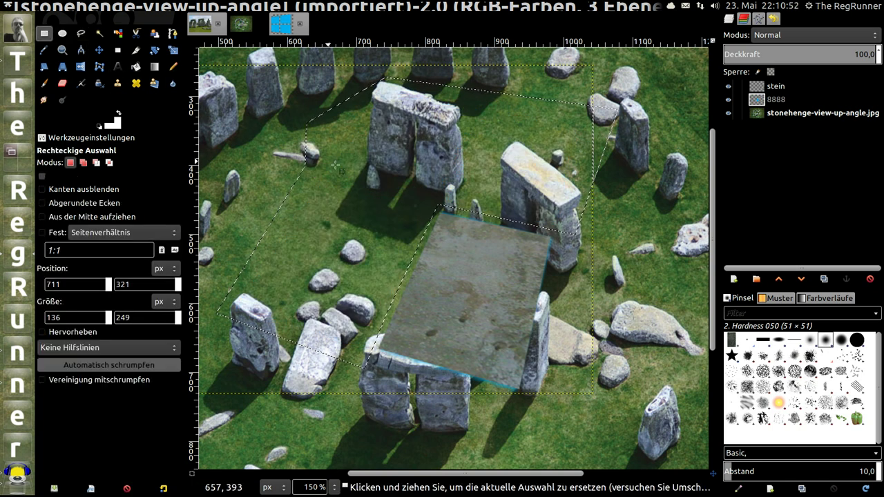
click(289, 157)
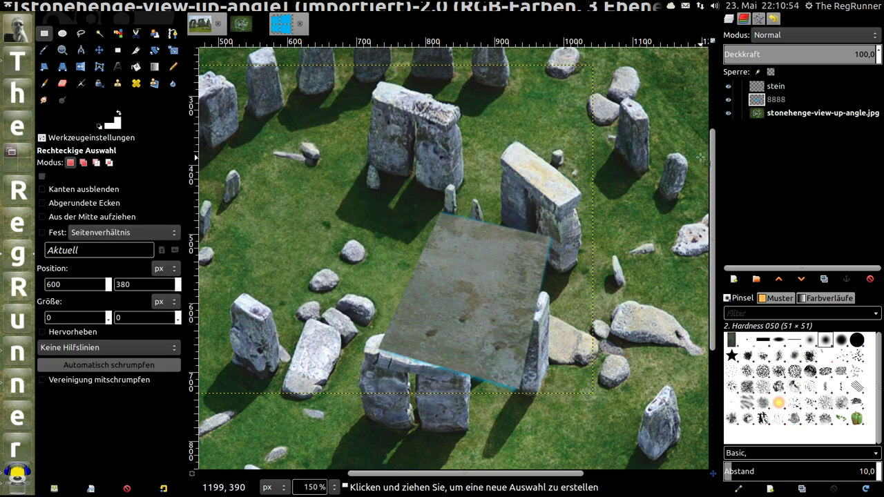
Toggle the stein layer's visibility repeatedly to compare the slab with the blue shape
click(728, 86)
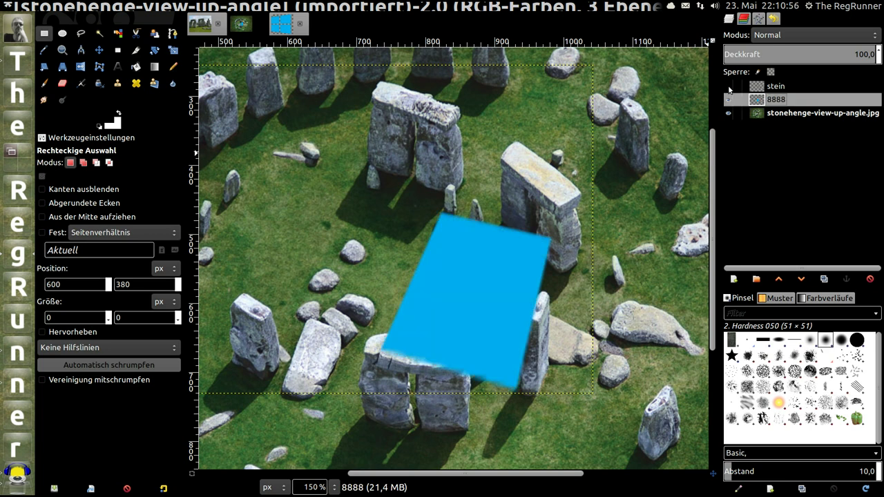
click(729, 86)
click(729, 87)
click(729, 86)
click(729, 86)
click(729, 87)
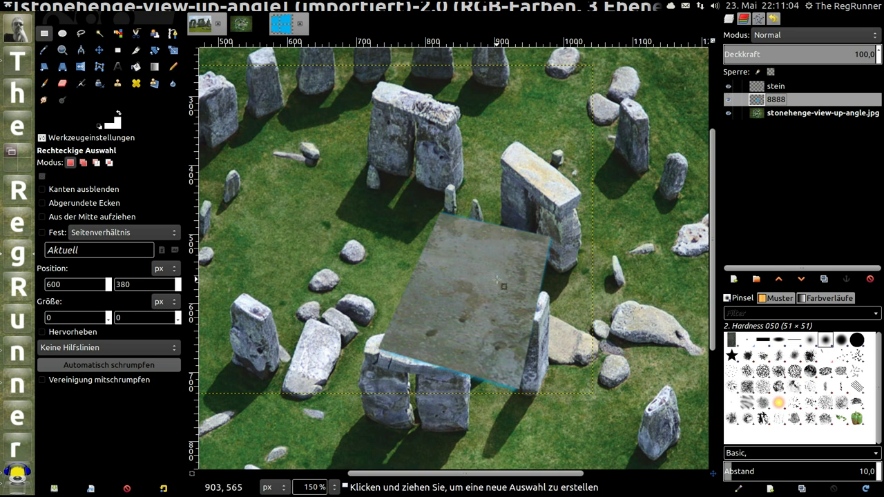
ctrl+scroll(496, 280, down, 1)
ctrl+scroll(496, 279, down, 1)
ctrl+scroll(470, 275, up, 1)
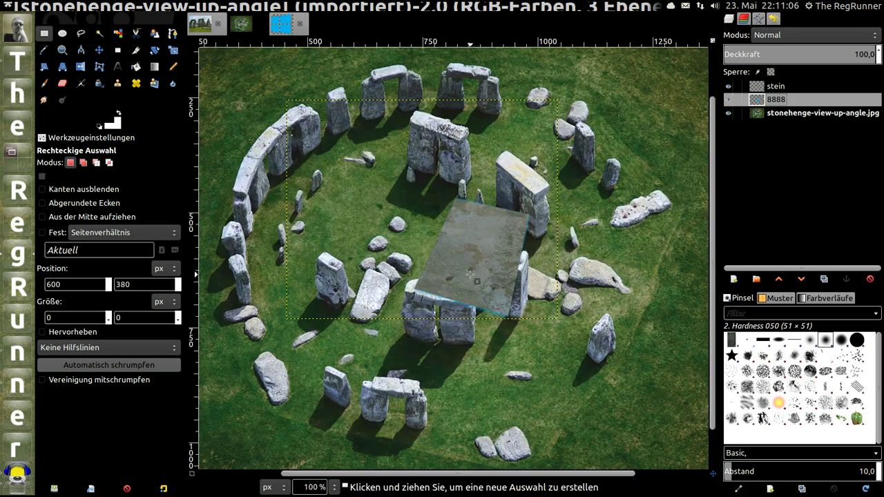
ctrl+scroll(470, 275, up, 1)
mouse_move(767, 100)
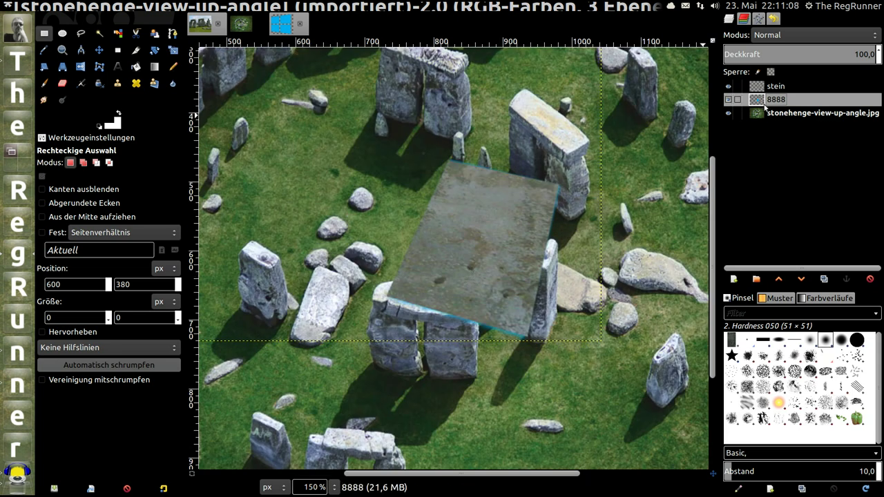
Shift the blue shape by about -80, 13 so it juts out beside the slab
click(759, 89)
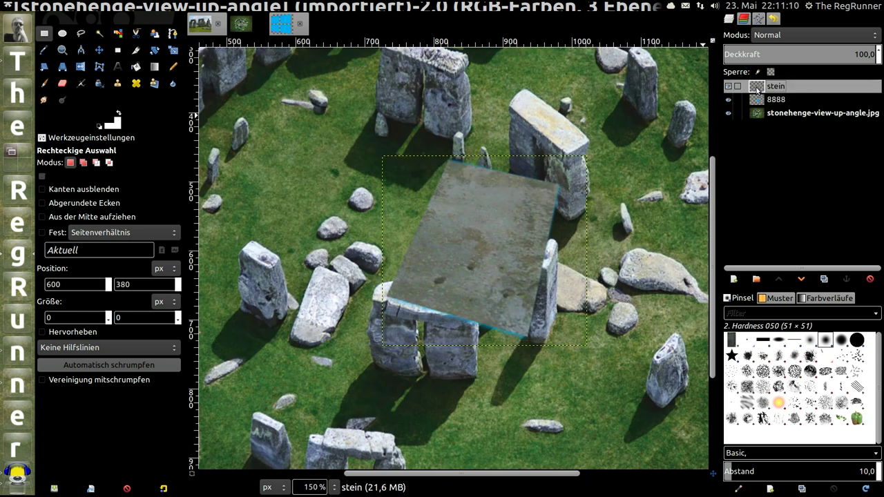
click(729, 87)
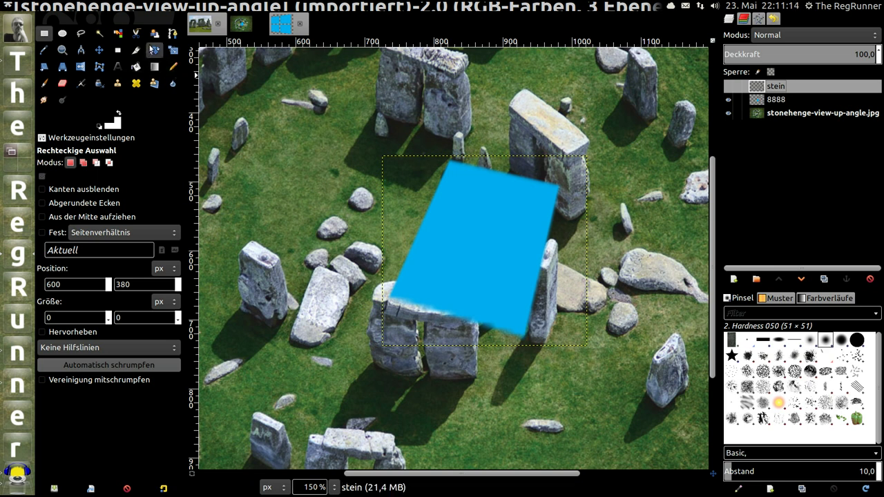
click(99, 51)
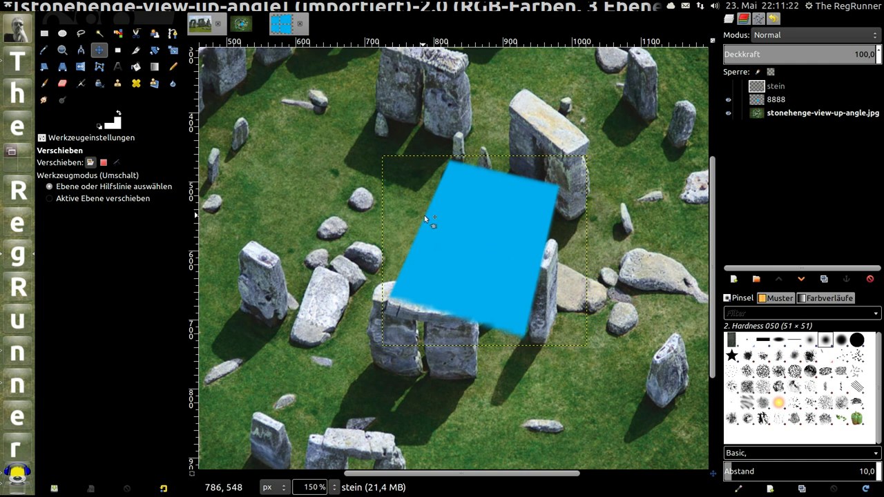
drag(486, 244, 398, 268)
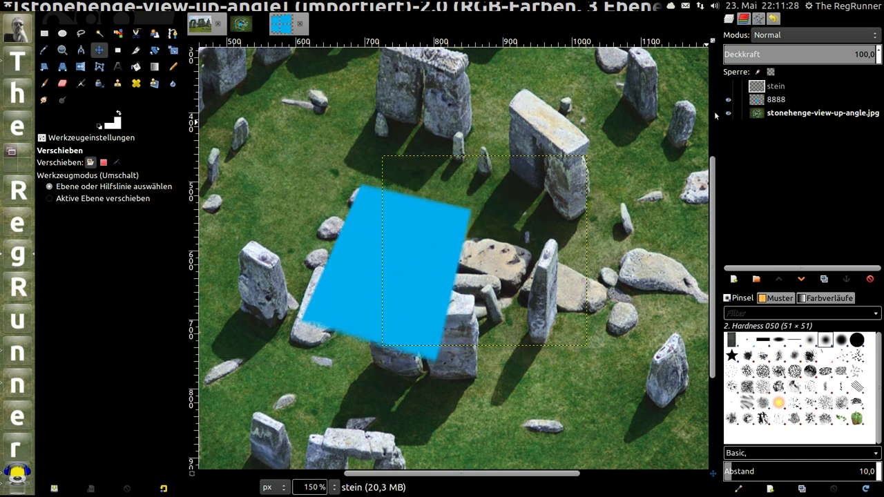
click(728, 87)
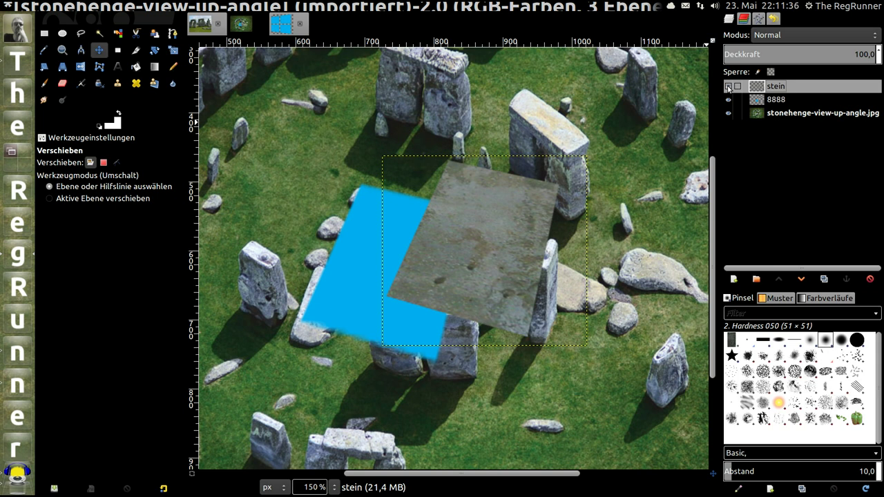
click(763, 102)
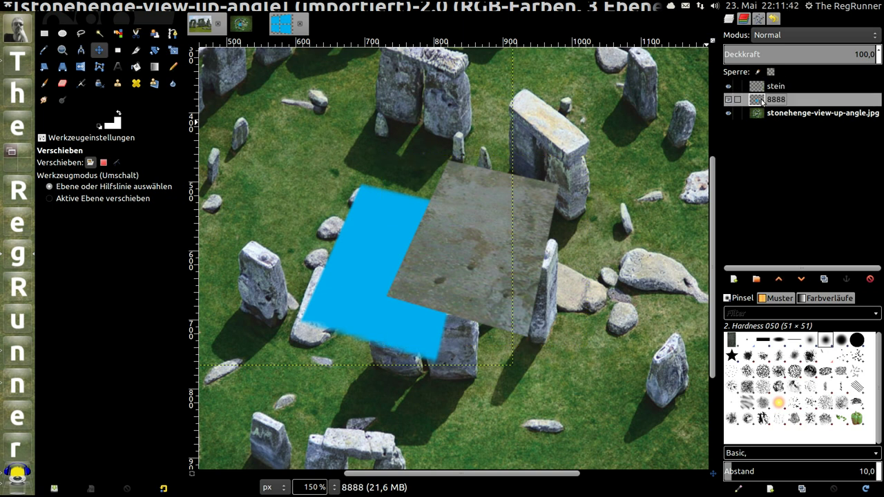
click(760, 113)
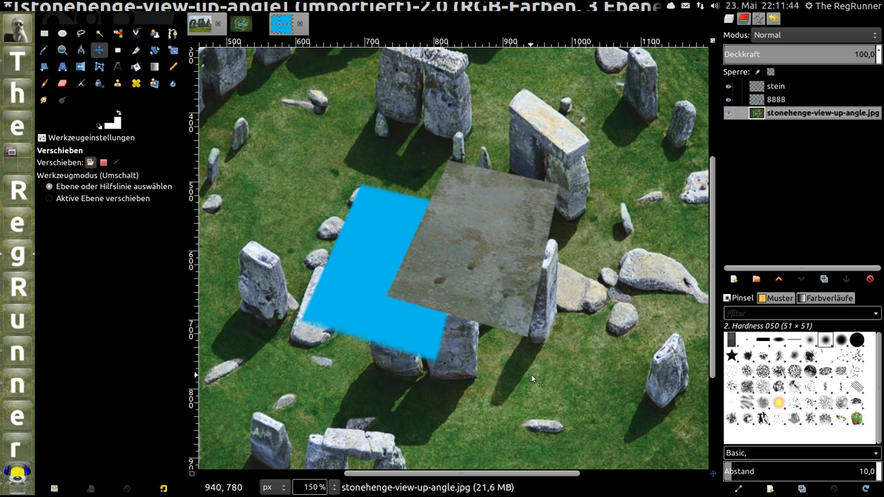
Set the foreground to the shadowed grass's dark green and make 8888 the layer for filling
click(45, 52)
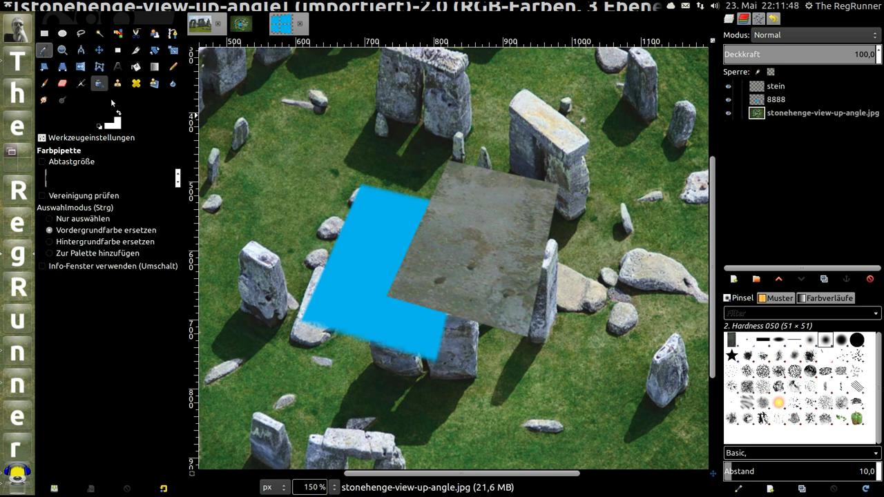
click(429, 391)
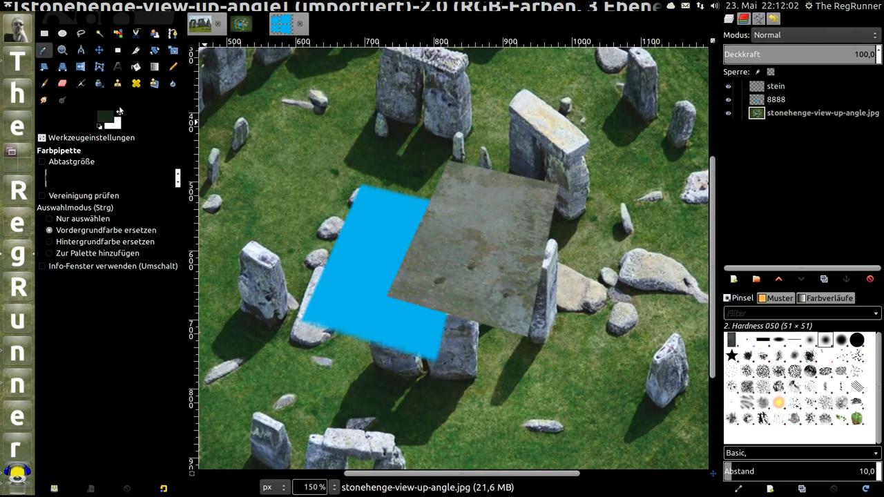
click(122, 113)
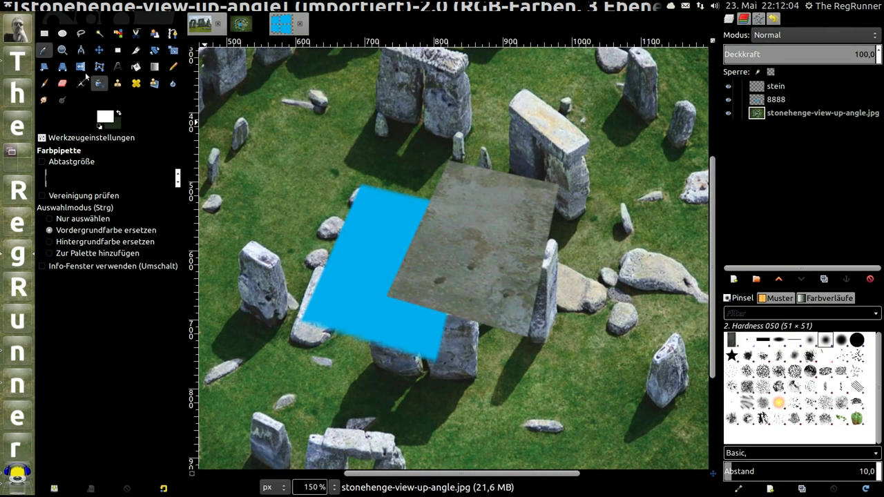
click(385, 388)
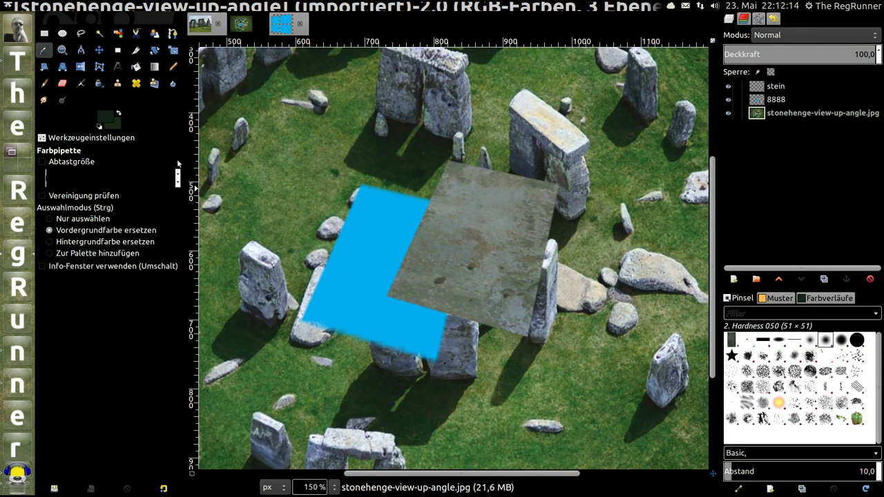
click(136, 67)
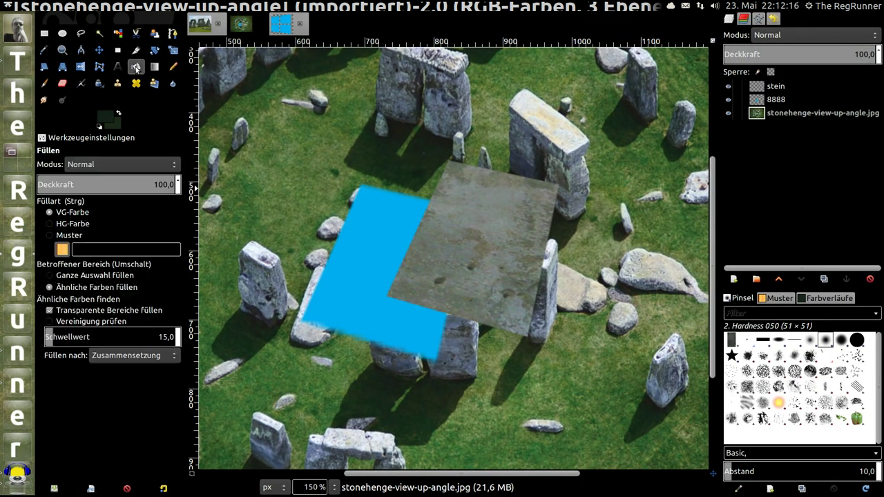
click(759, 101)
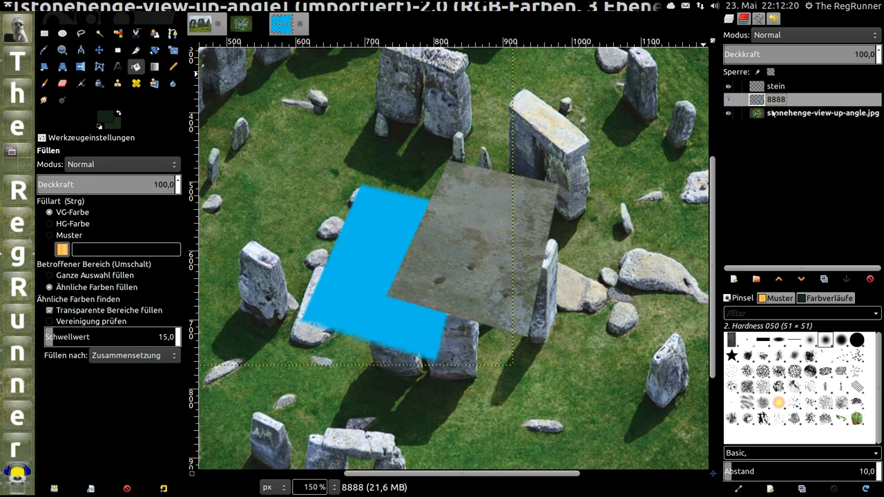
Bucket-fill the blue L-shape on layer 8888 with the dark shadow green
click(391, 216)
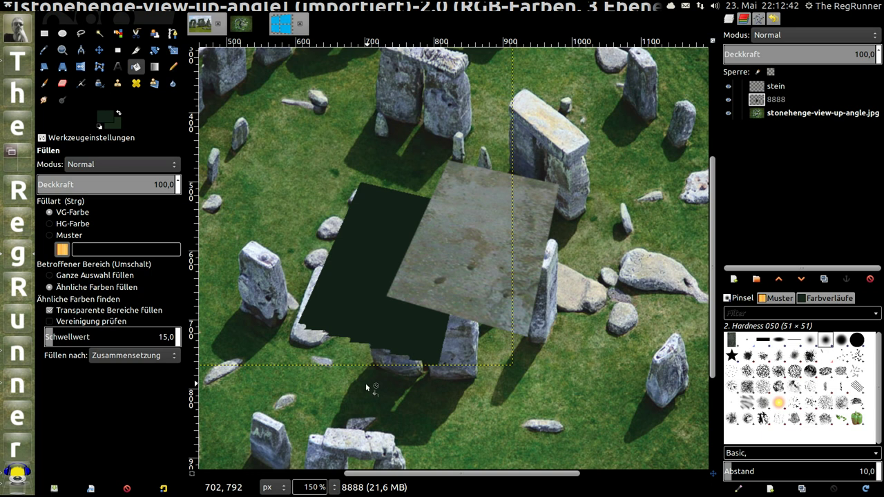
ctrl+scroll(324, 374, up, 1)
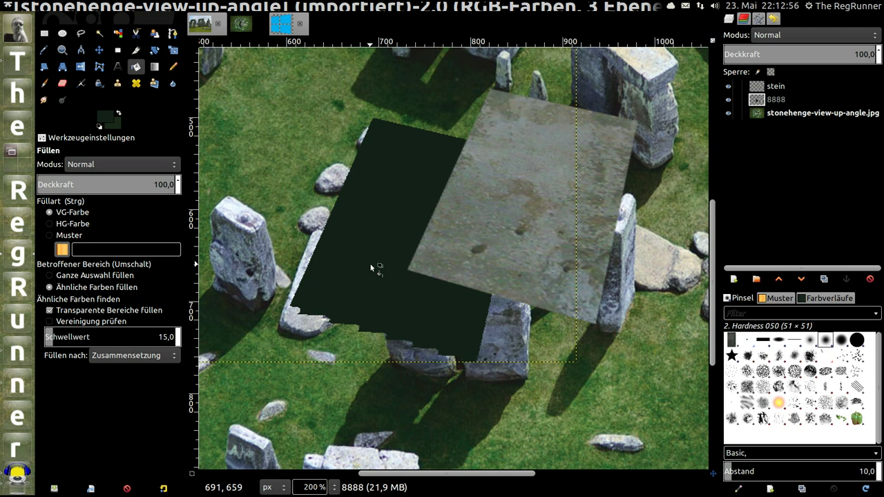
Reorder the layers so 8888 sits under the stonehenge-view-up-angle.jpg photo layer
click(760, 101)
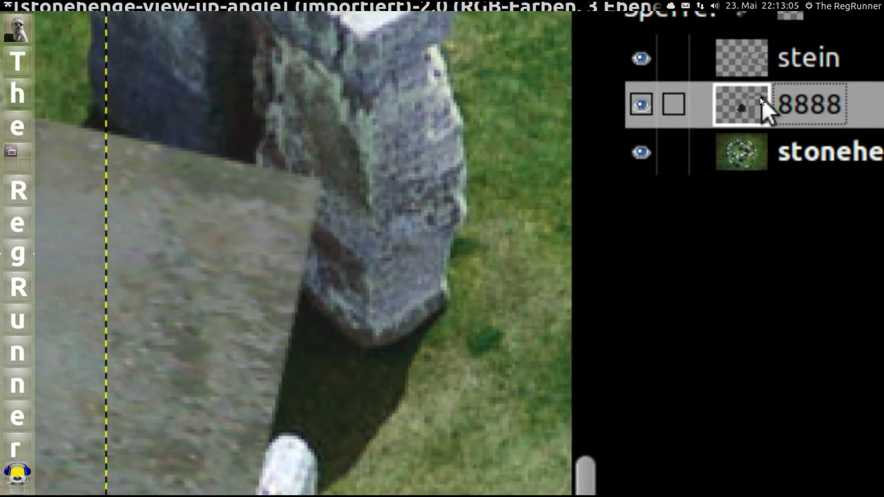
click(759, 109)
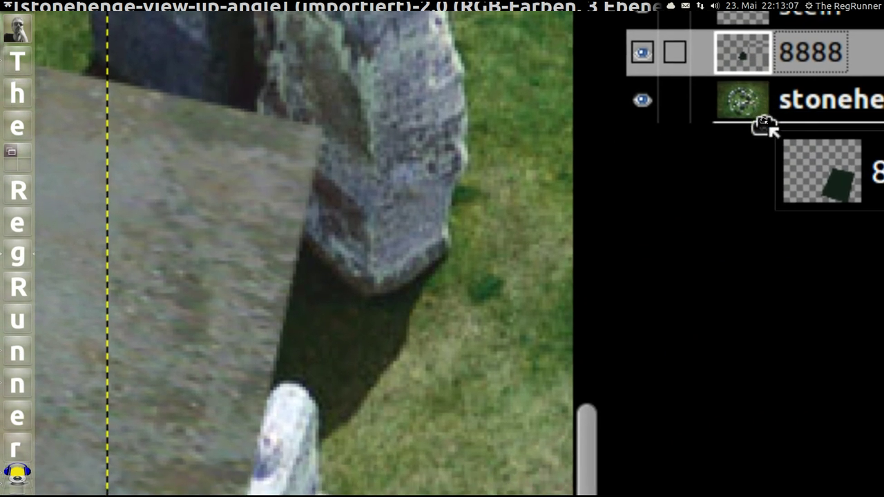
drag(758, 107, 765, 132)
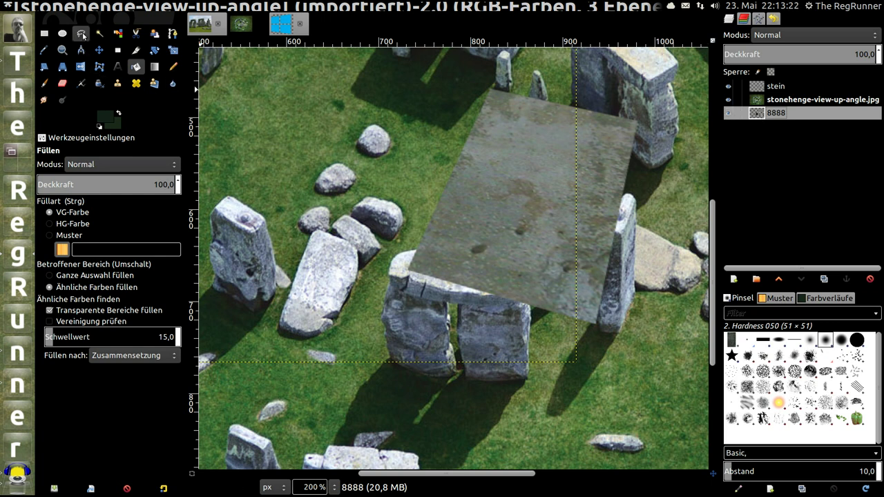
Begin a free selection tracing the right upright, the lintel's top, and the left upright
click(82, 34)
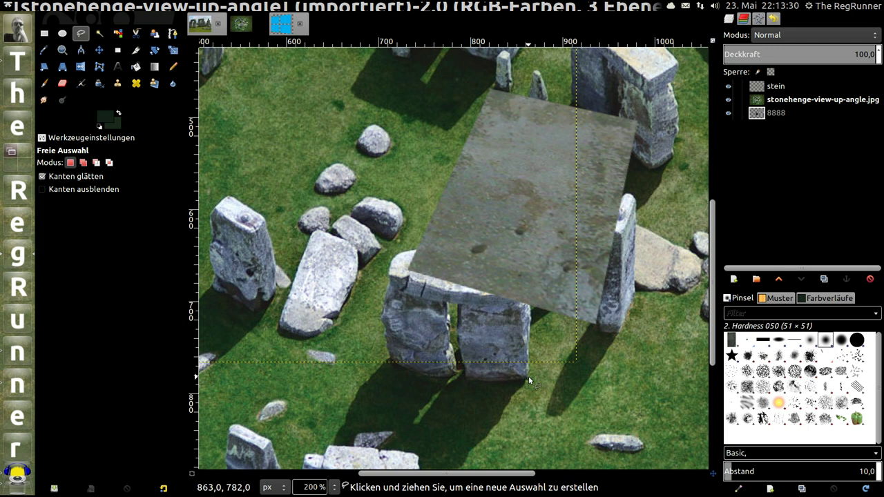
click(528, 376)
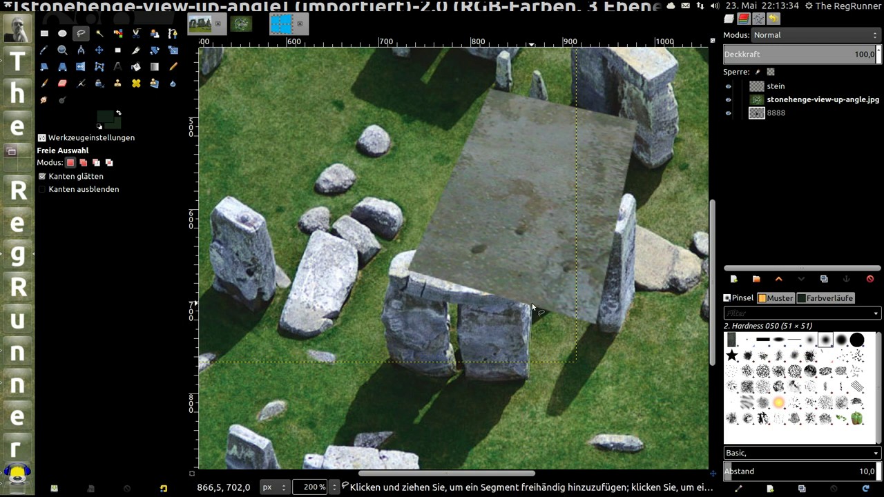
click(529, 273)
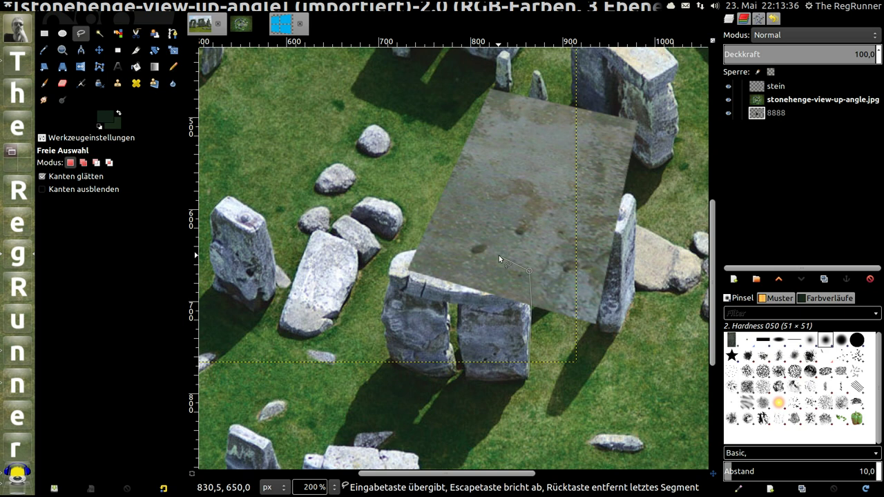
click(433, 250)
drag(397, 262, 387, 276)
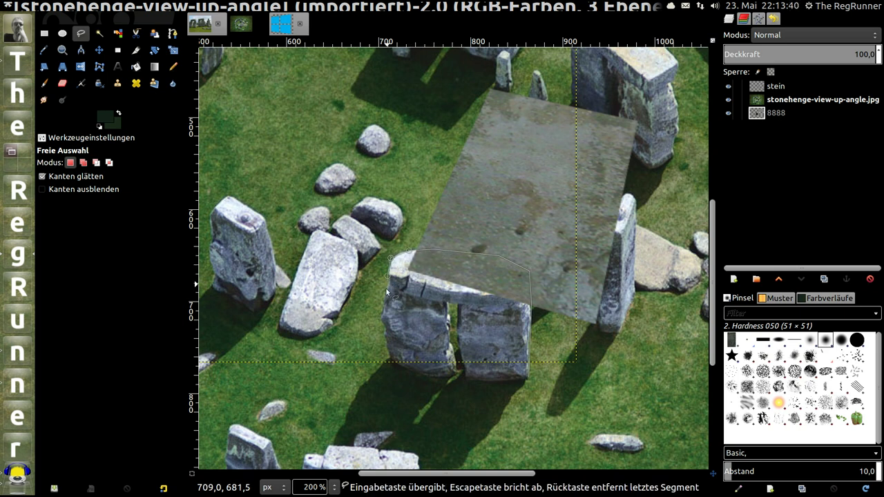
click(381, 318)
click(386, 332)
click(387, 359)
click(412, 371)
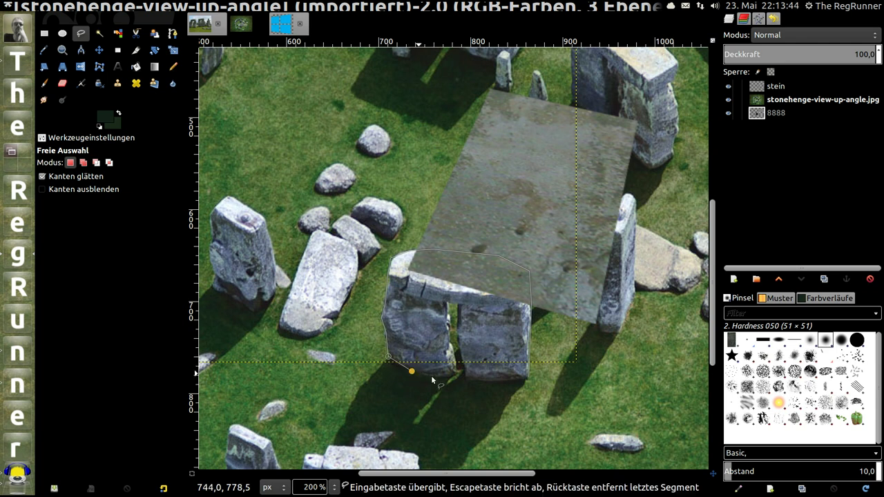
click(438, 376)
Finish the outline along the inner edges, the gap, and the right upright's base, closing it
scroll(479, 381, up, 1)
drag(438, 355, 430, 267)
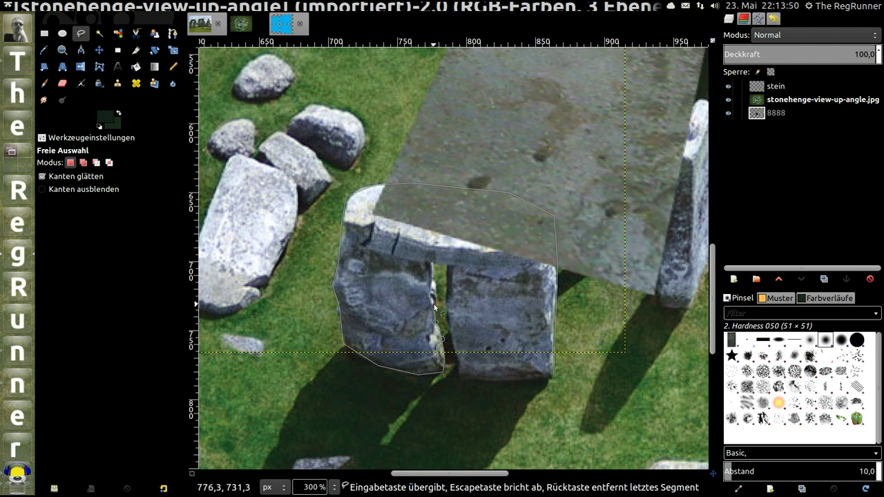
click(449, 267)
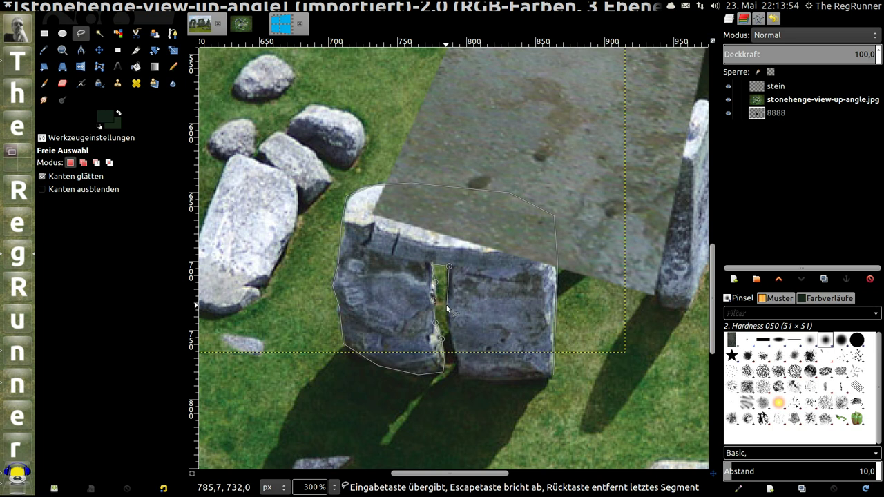
click(451, 330)
click(455, 349)
click(458, 379)
click(514, 381)
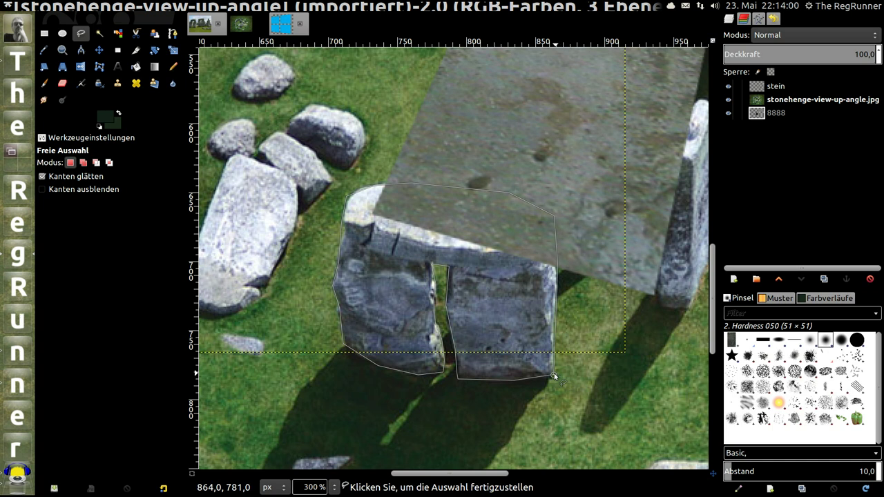
click(554, 377)
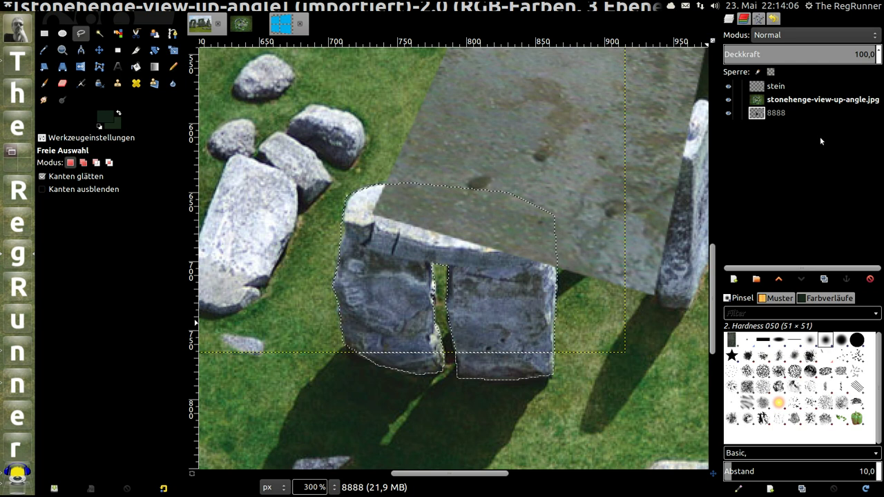
Check the dark shape by raising 8888 and toggling layer visibility, then return 8888 below the photo
click(760, 114)
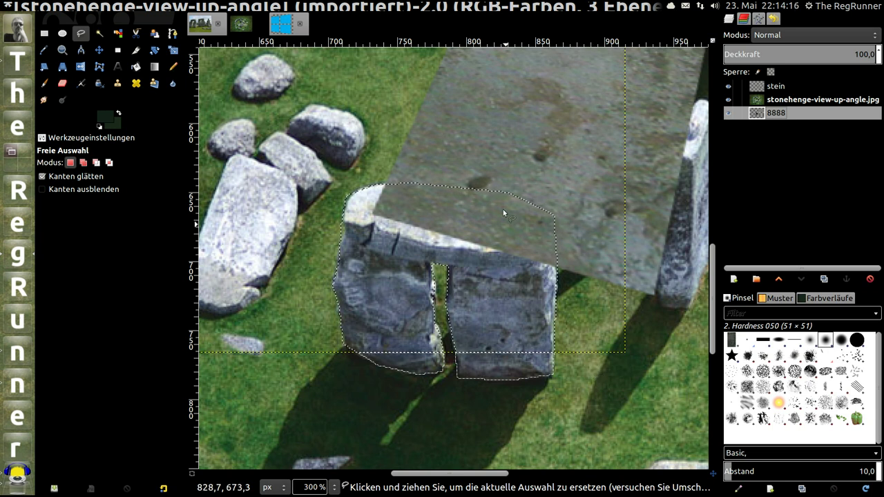
mouse_move(776, 113)
drag(758, 114, 776, 99)
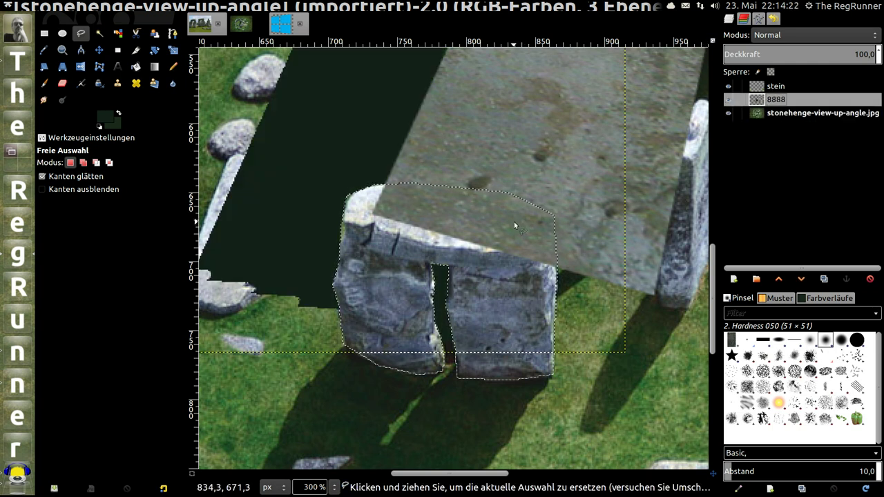
ctrl+scroll(479, 243, down, 2)
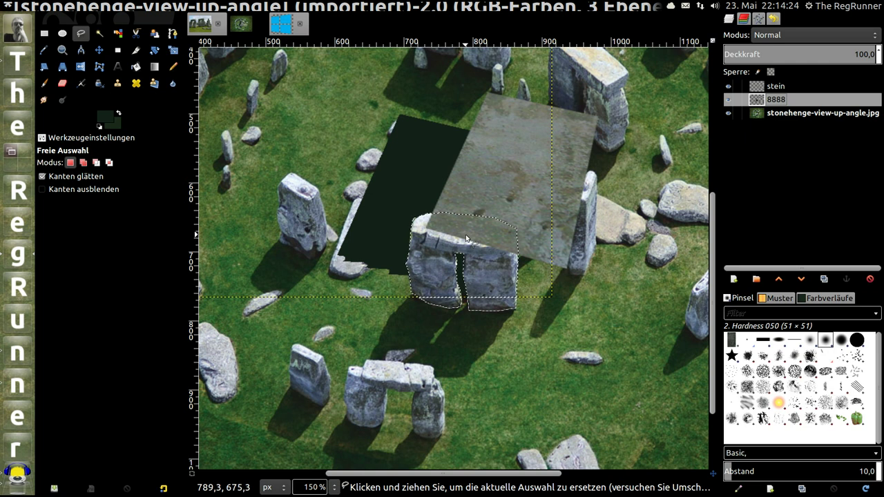
ctrl+scroll(477, 242, up, 1)
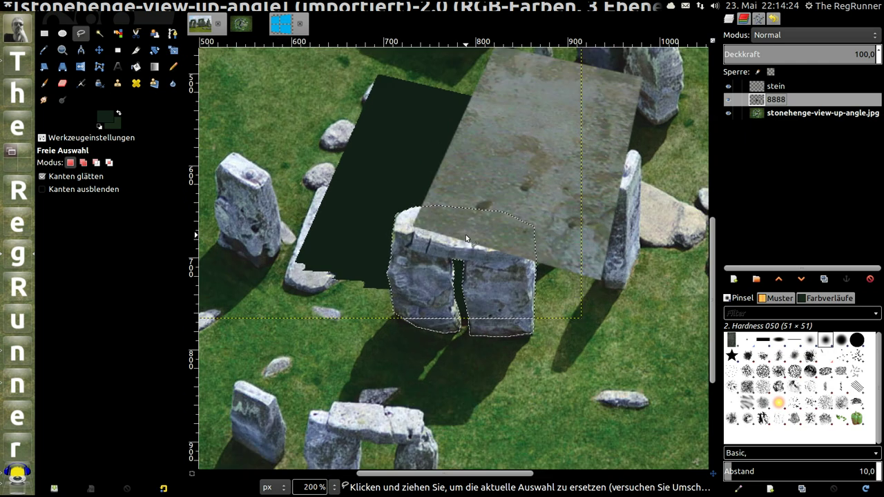
click(728, 86)
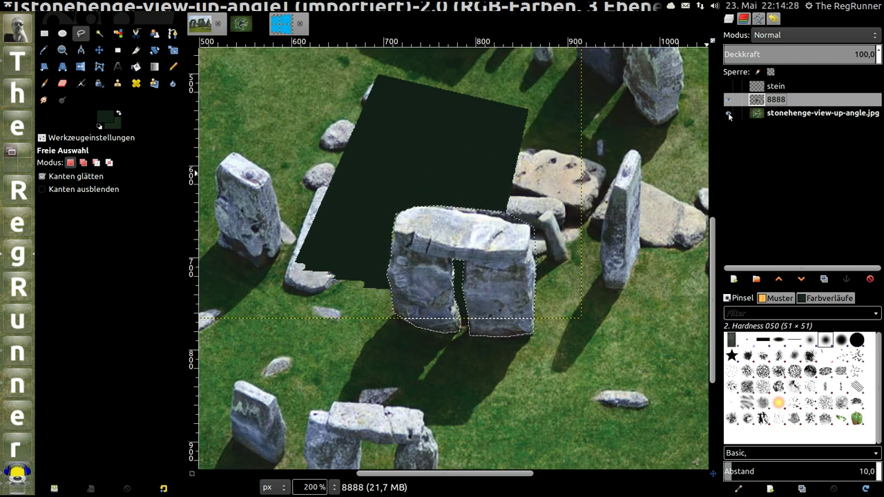
click(728, 113)
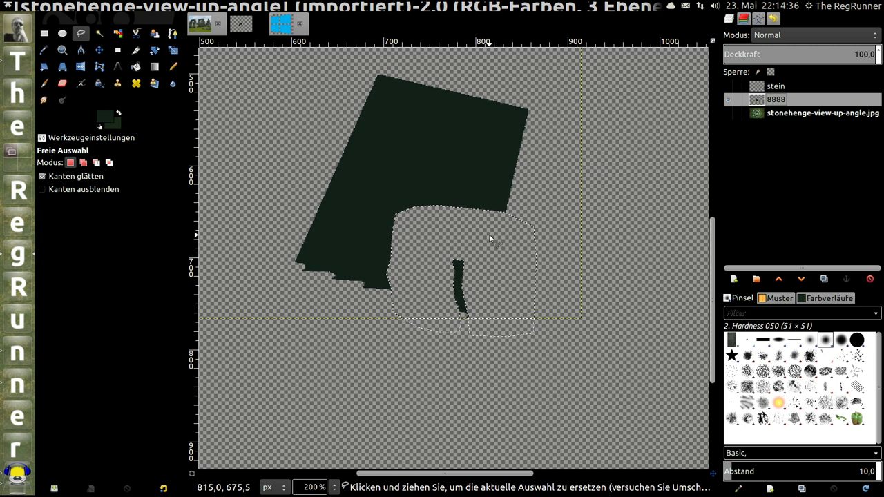
click(728, 113)
click(729, 87)
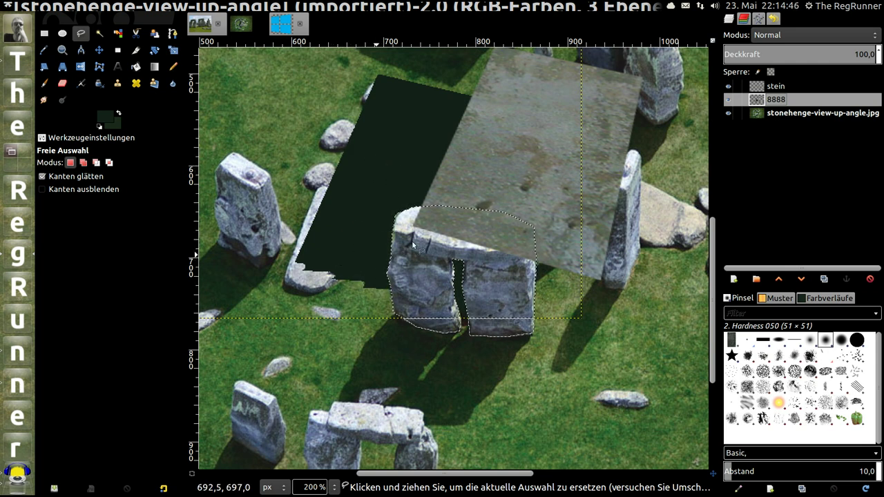
drag(760, 103, 799, 119)
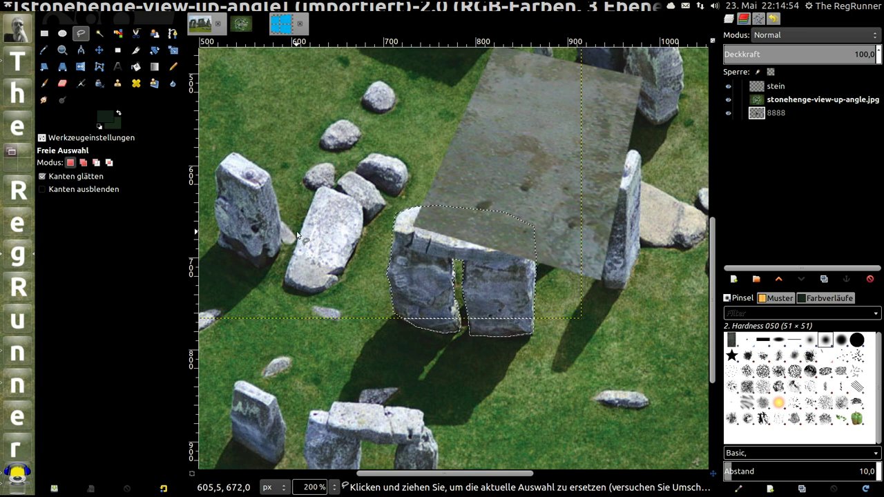
Trace the free-select outline along the large fallen stone's left, bottom and right edges
scroll(285, 216, up, 2)
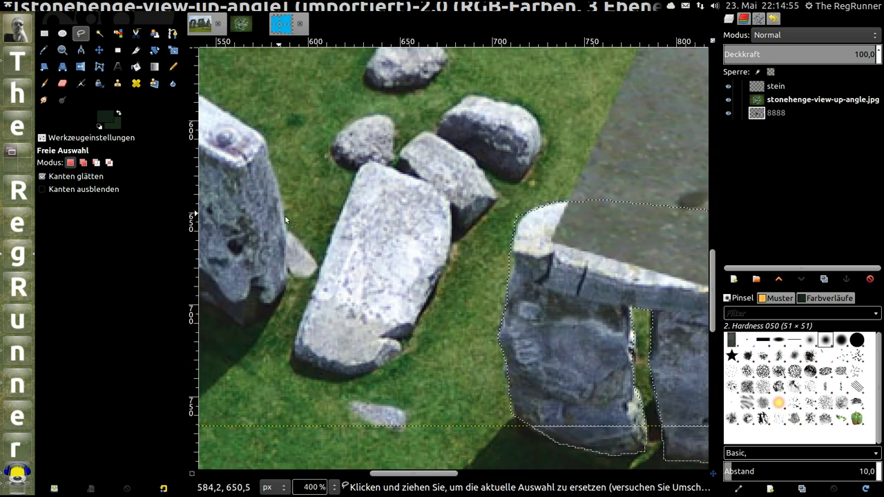
click(356, 171)
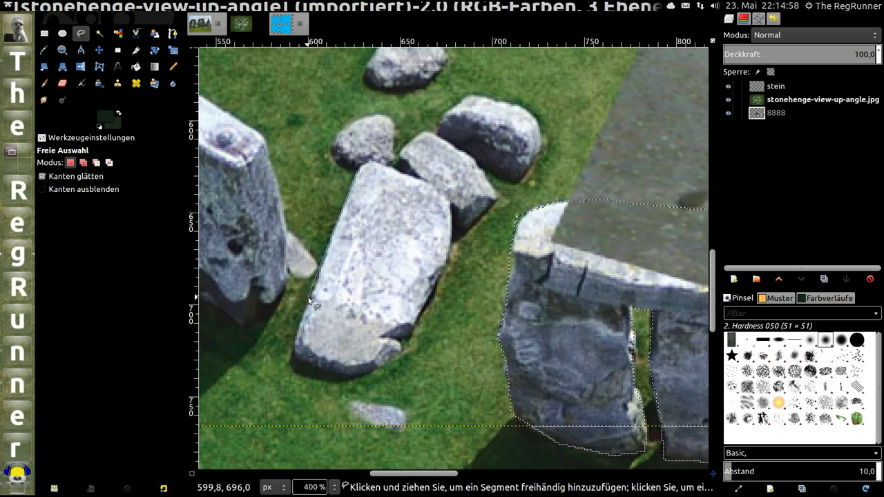
click(293, 343)
click(346, 381)
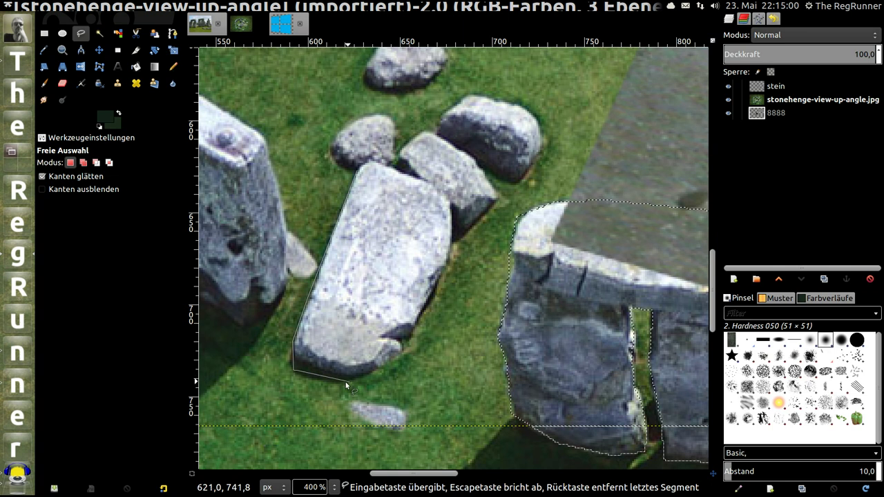
click(398, 358)
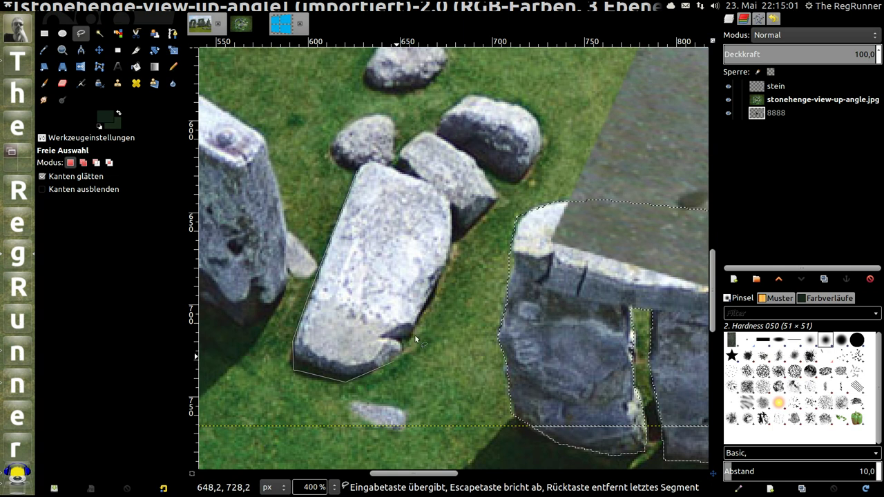
click(447, 264)
click(452, 242)
Extend the outline around the neighbouring rocks and close it at the starting point
click(526, 176)
click(540, 143)
click(534, 116)
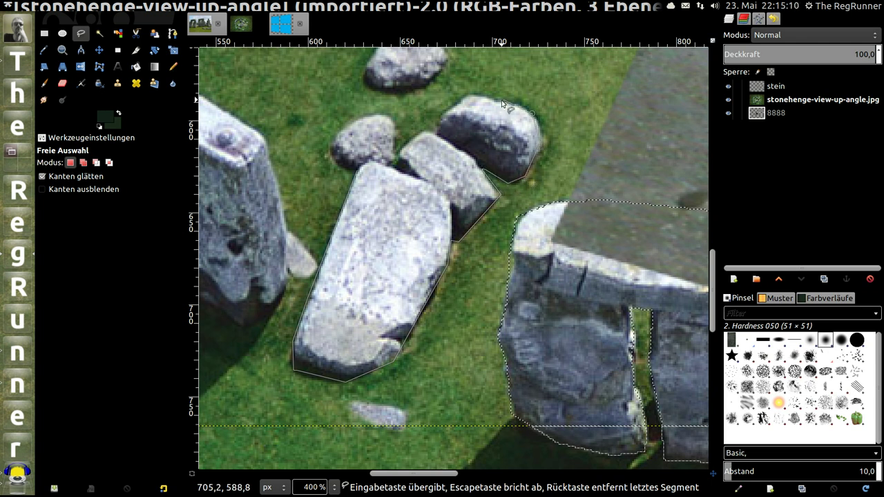
click(441, 119)
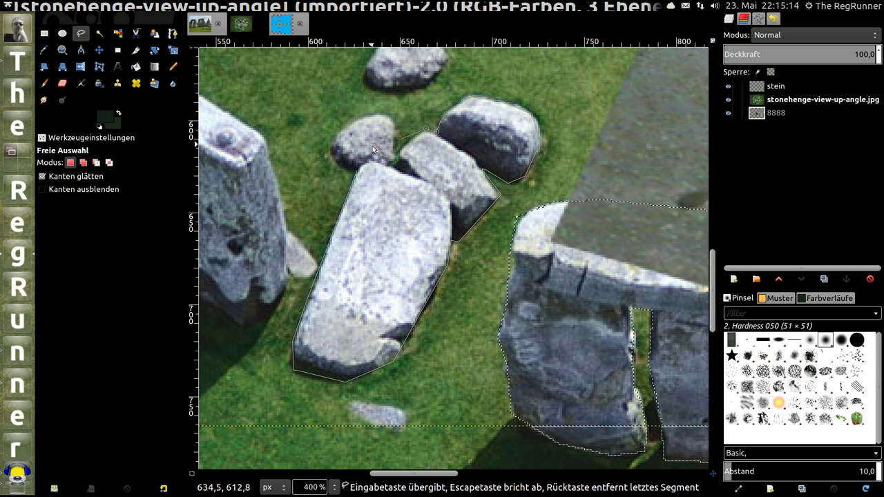
click(399, 137)
click(384, 118)
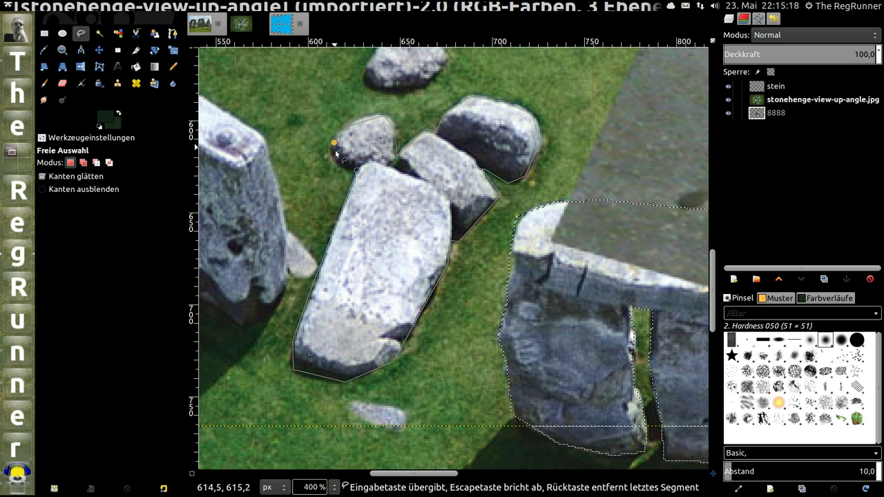
click(339, 159)
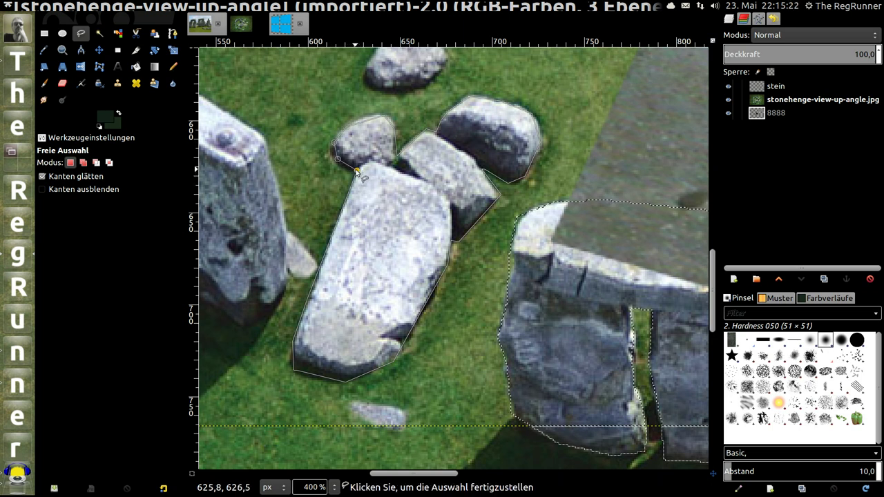
click(358, 171)
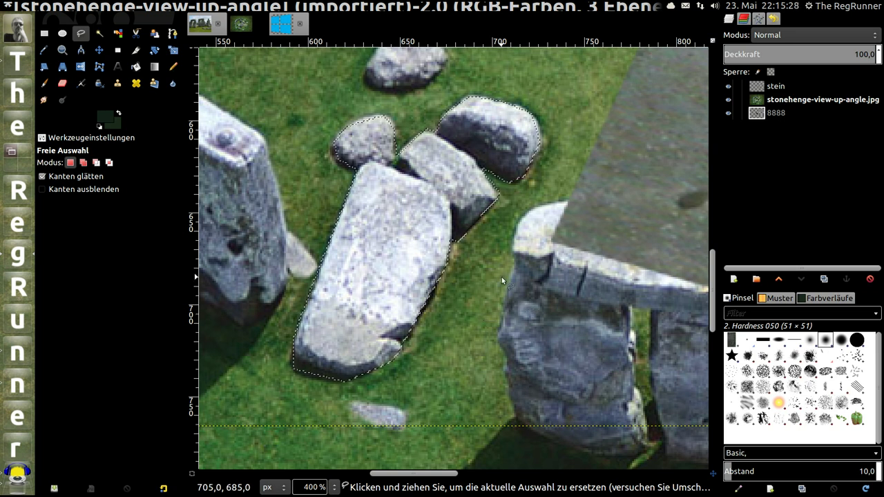
Leave layer 8888's properties unchanged and move the layer to the bottom of the stack
scroll(490, 256, down, 1)
scroll(498, 255, down, 1)
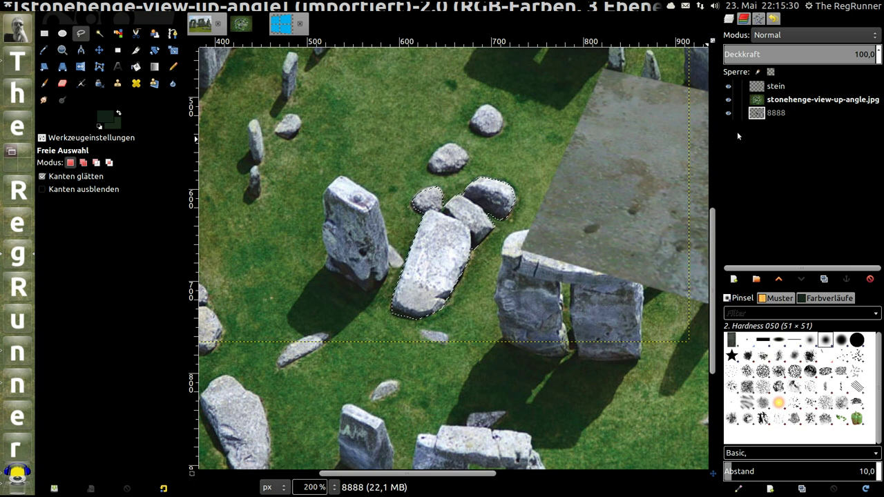
double_click(757, 113)
drag(784, 102, 782, 98)
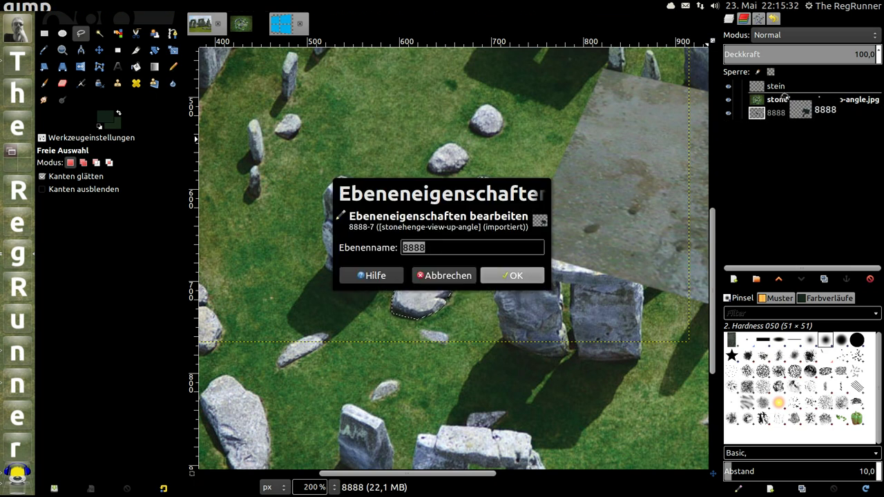
click(443, 275)
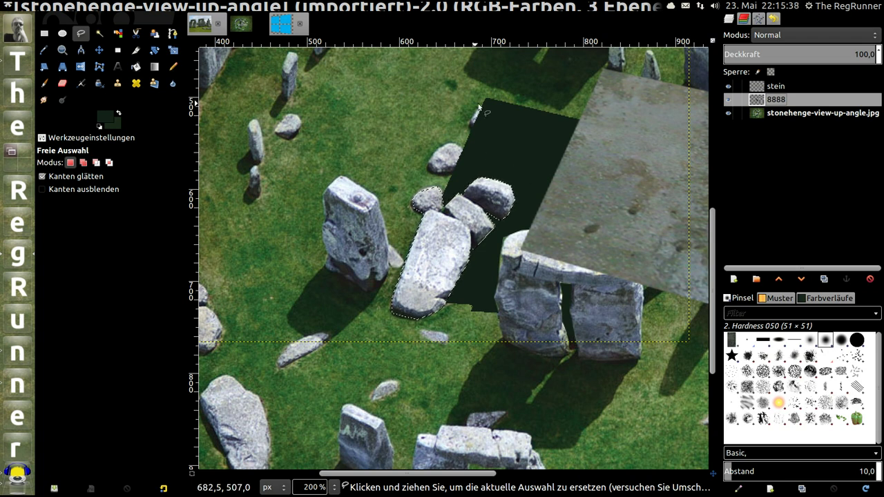
mouse_move(795, 99)
drag(760, 103, 788, 125)
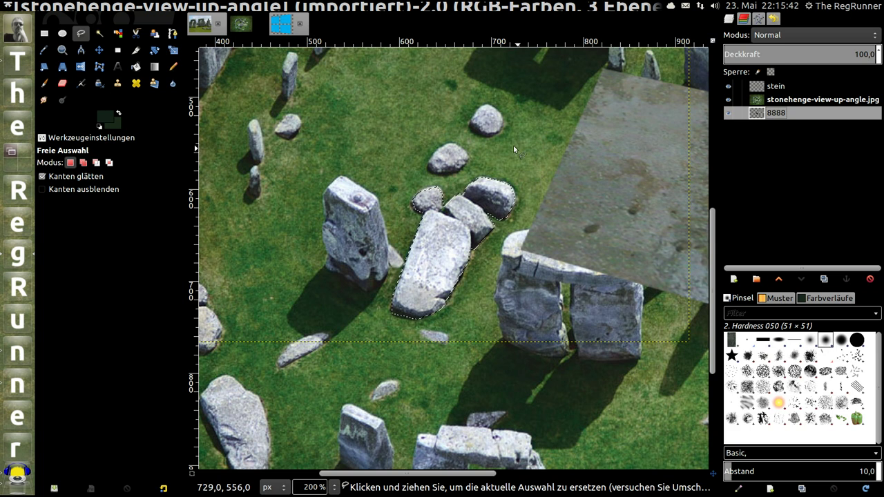
Free-select the small stone at the top with a closed outline
scroll(495, 129, up, 2)
scroll(522, 71, up, 1)
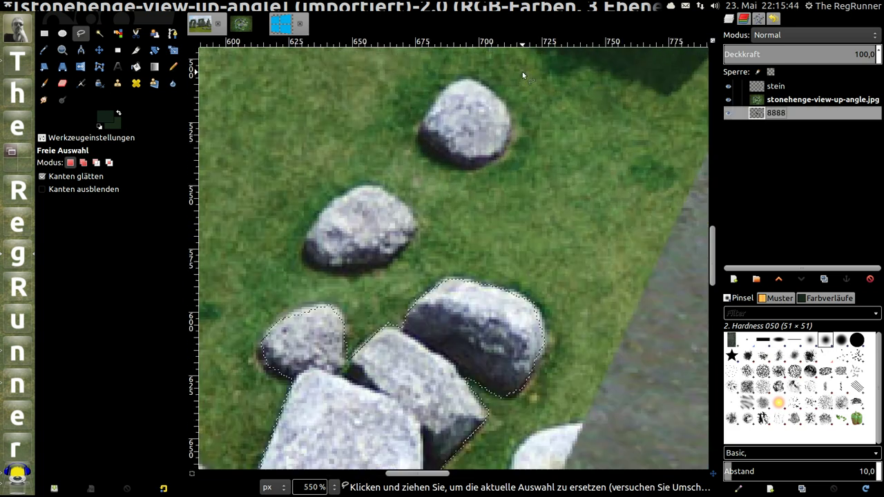
click(471, 80)
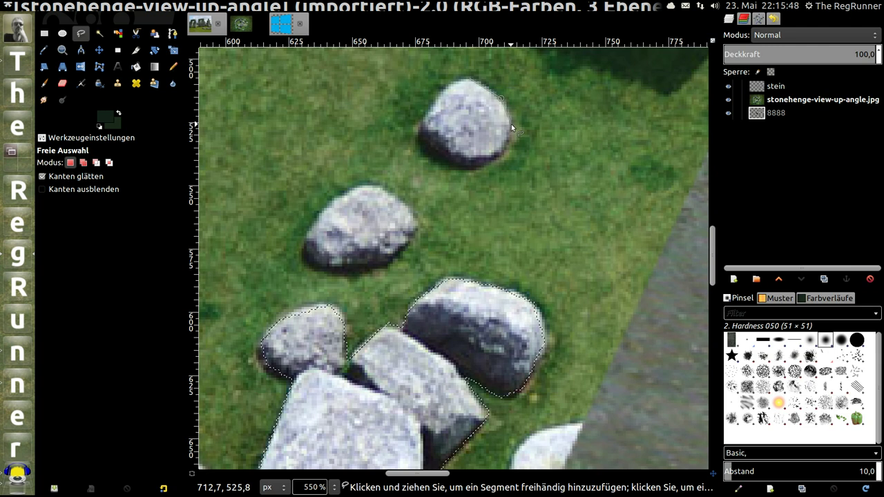
drag(512, 127, 506, 143)
click(477, 166)
click(433, 165)
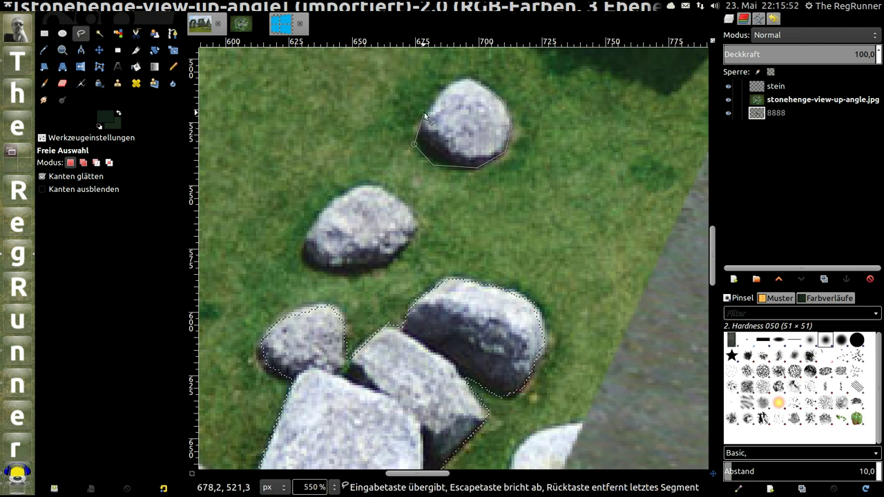
click(475, 76)
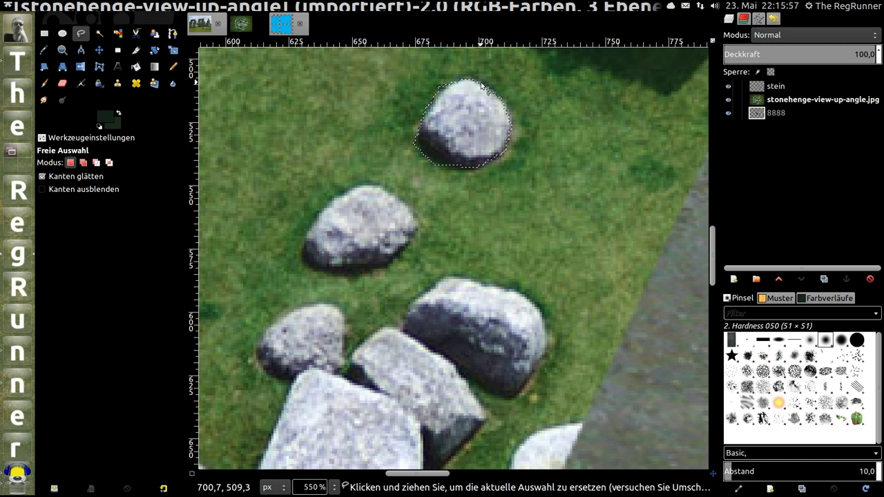
Outline the neighbouring small stone and commit its selection
click(373, 184)
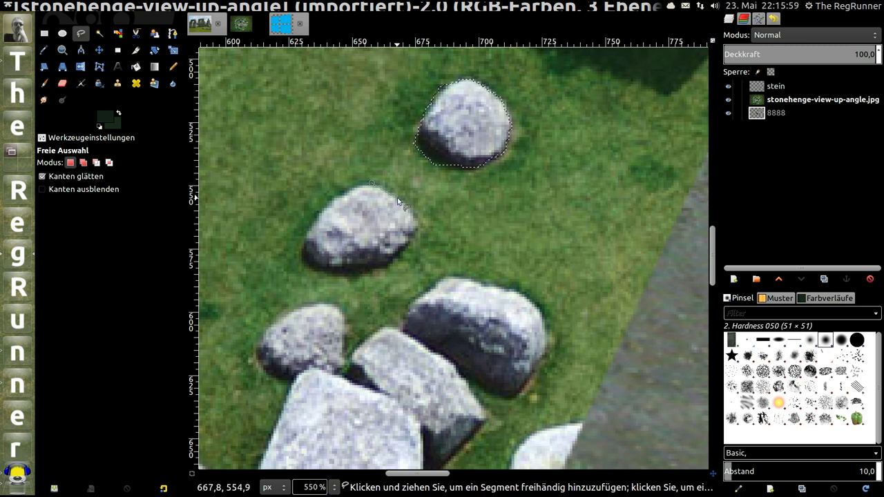
drag(398, 202, 411, 244)
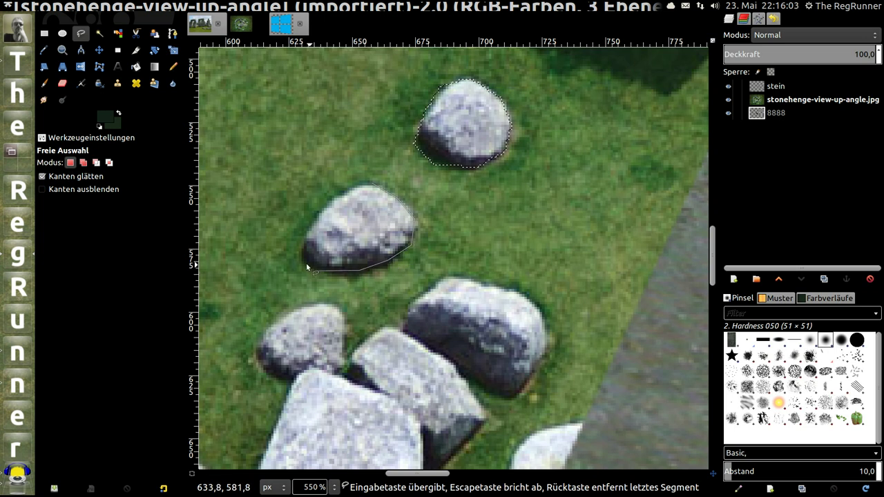
click(336, 197)
click(355, 187)
click(370, 186)
click(373, 190)
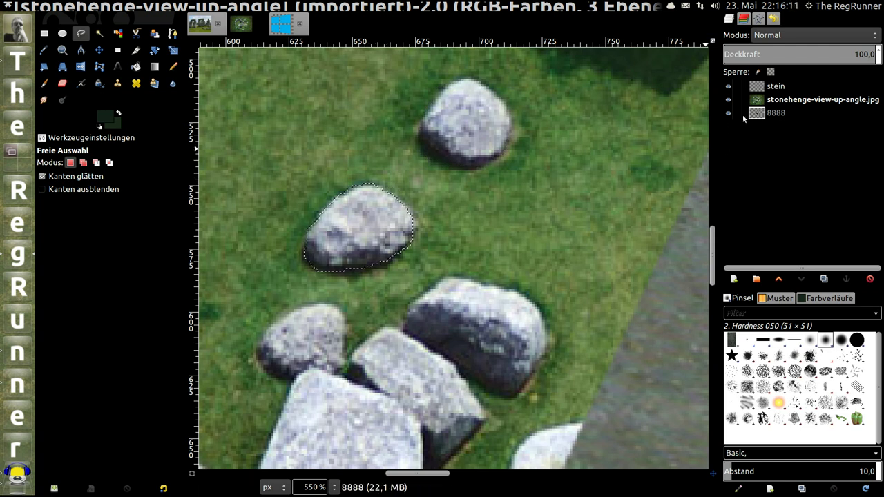
Raise layer 8888 above the photo layer
click(777, 114)
drag(777, 113, 777, 98)
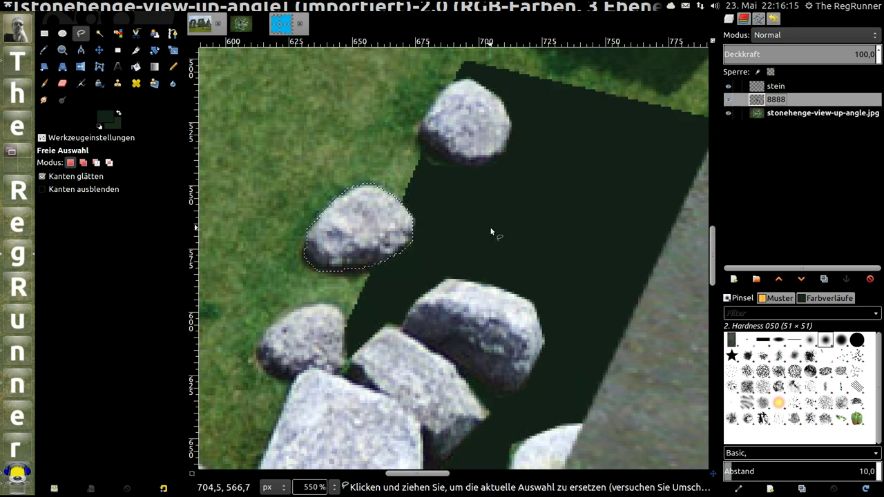
scroll(483, 221, down, 2)
scroll(483, 221, down, 2)
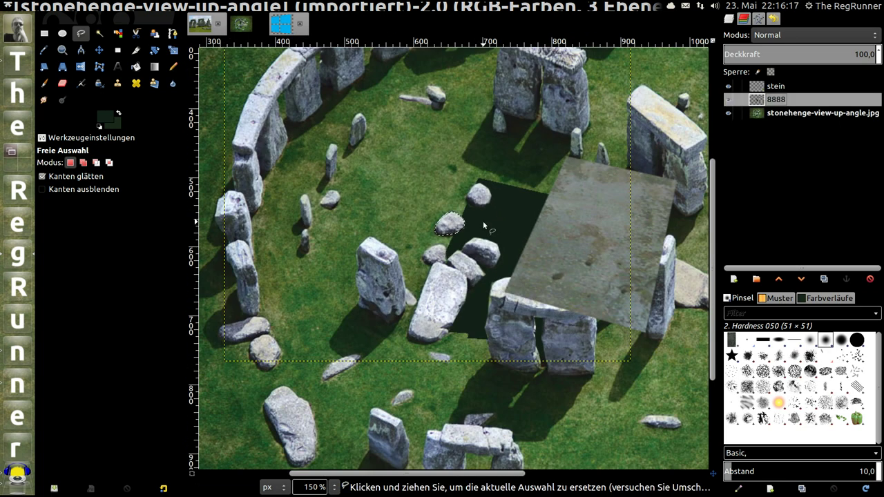
scroll(483, 221, down, 1)
scroll(477, 249, down, 1)
scroll(468, 276, up, 1)
scroll(468, 279, up, 1)
scroll(468, 279, up, 1)
scroll(466, 262, down, 2)
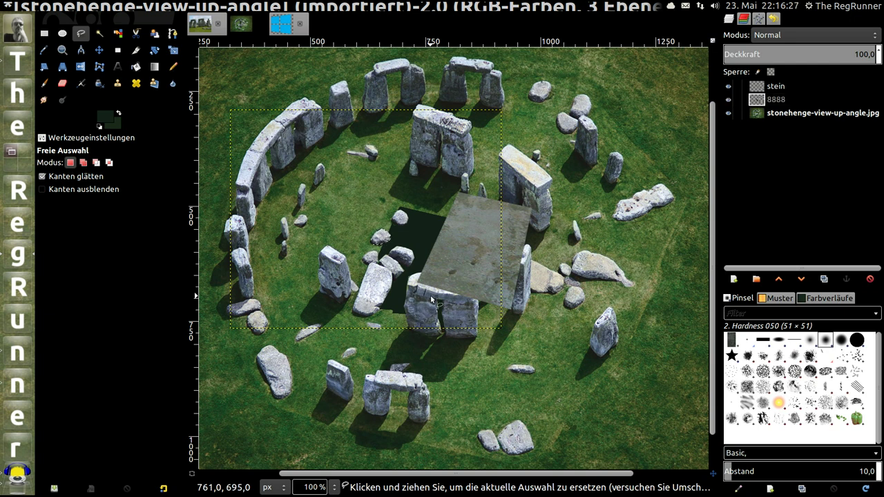
Zoom to 200% and clear the selection with a canvas click
key(2)
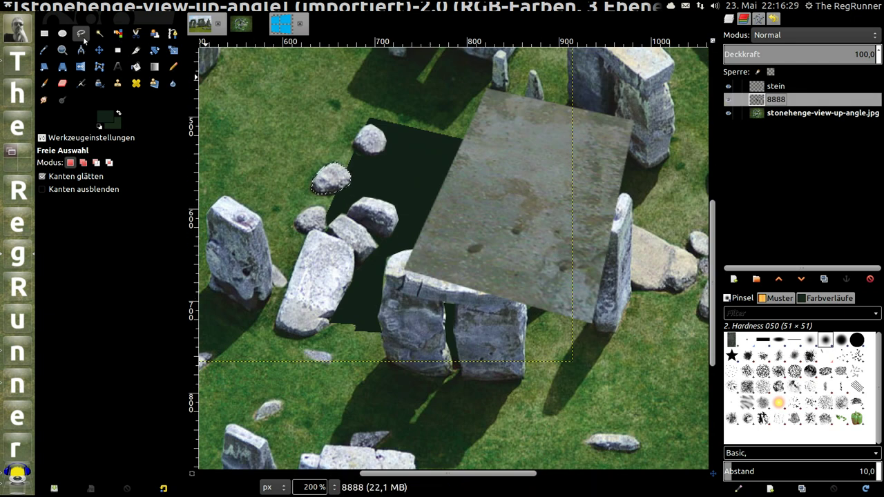
click(44, 33)
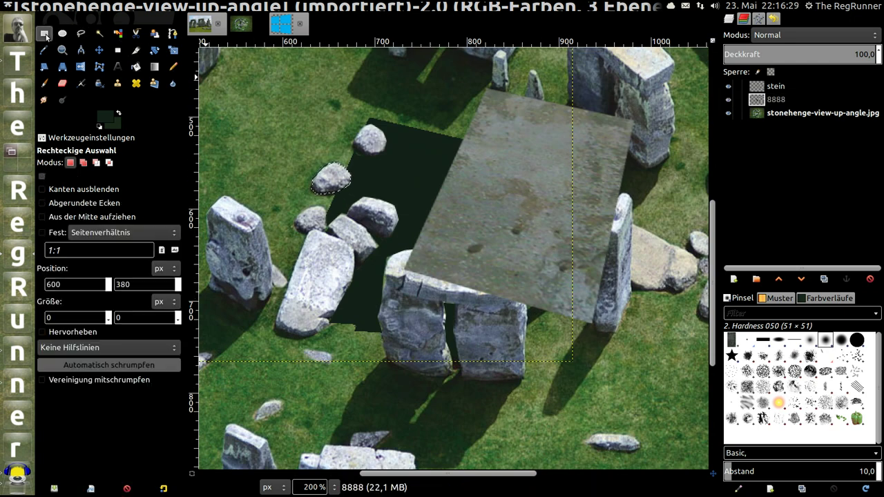
click(283, 156)
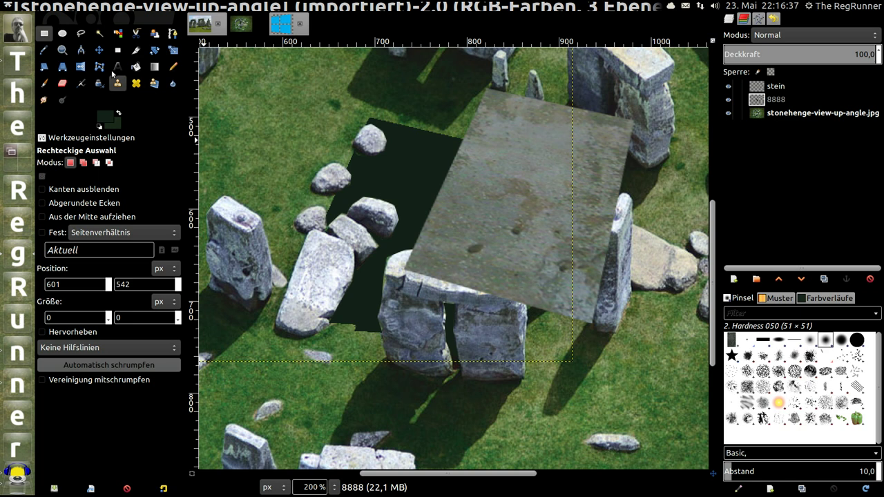
Smudge the dark shadow's edge leftward into the grass
click(44, 100)
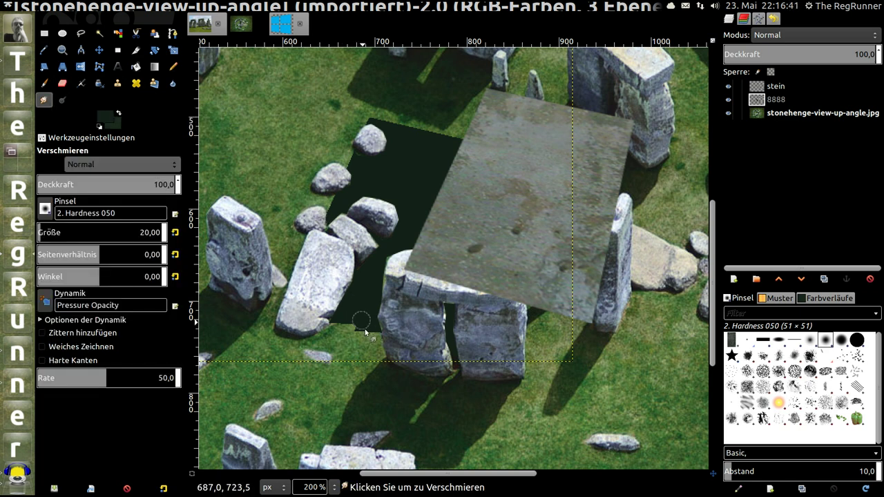
ctrl+scroll(342, 348, up, 2)
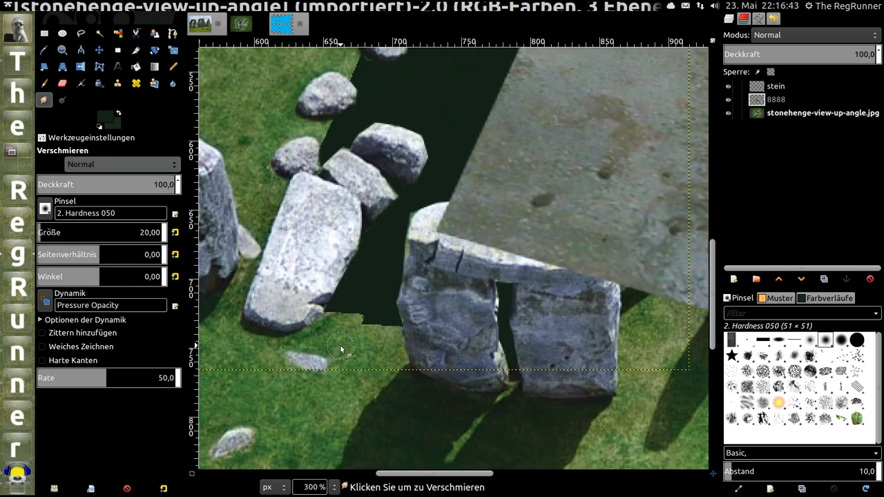
ctrl+scroll(340, 345, up, 1)
drag(452, 317, 380, 299)
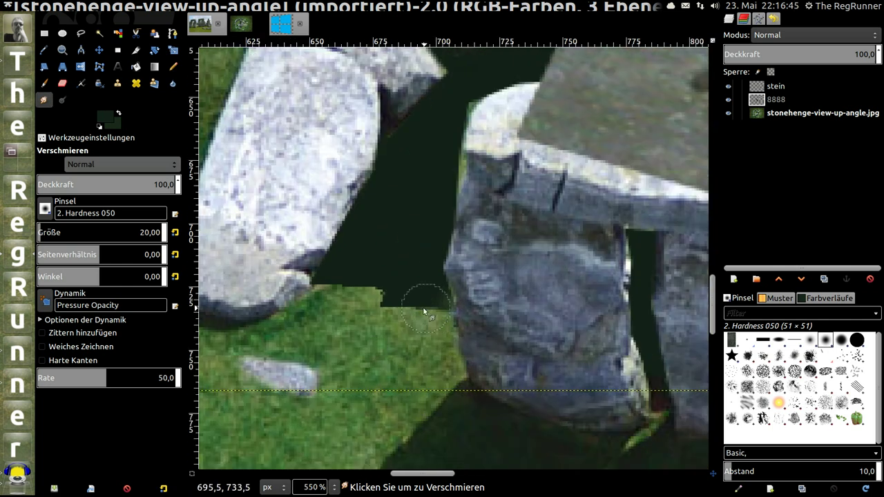
click(357, 294)
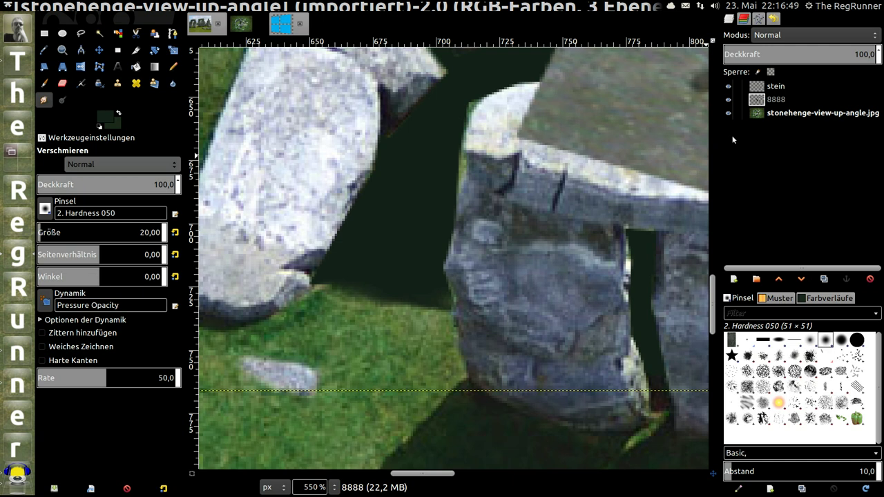
On layer 8888, soften the shadow's bottom edge and blend it along the stone's lower edges
click(758, 101)
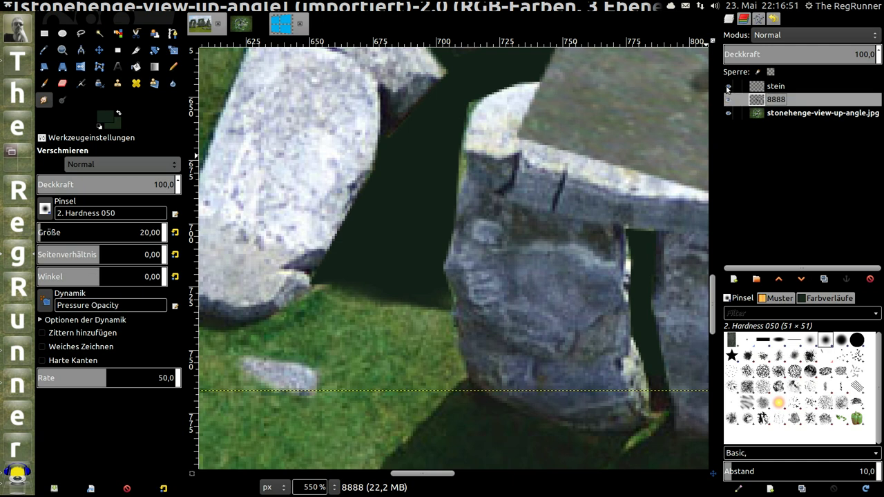
click(729, 86)
click(729, 112)
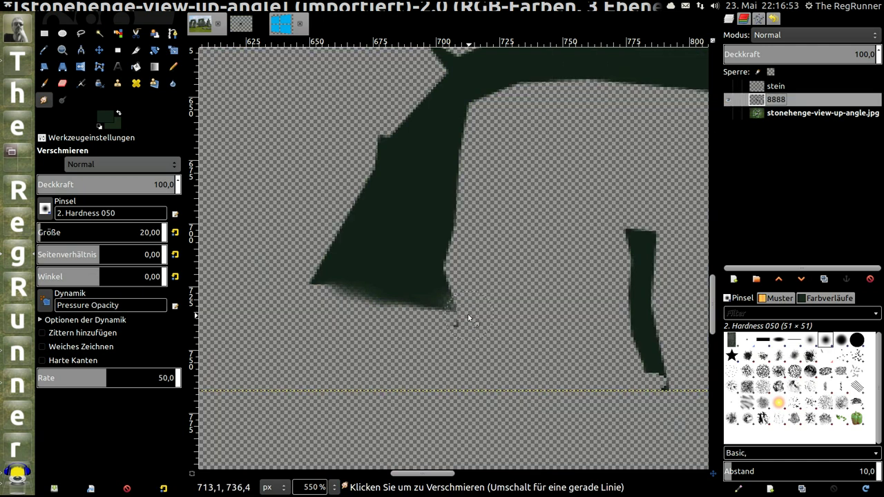
drag(370, 306, 318, 283)
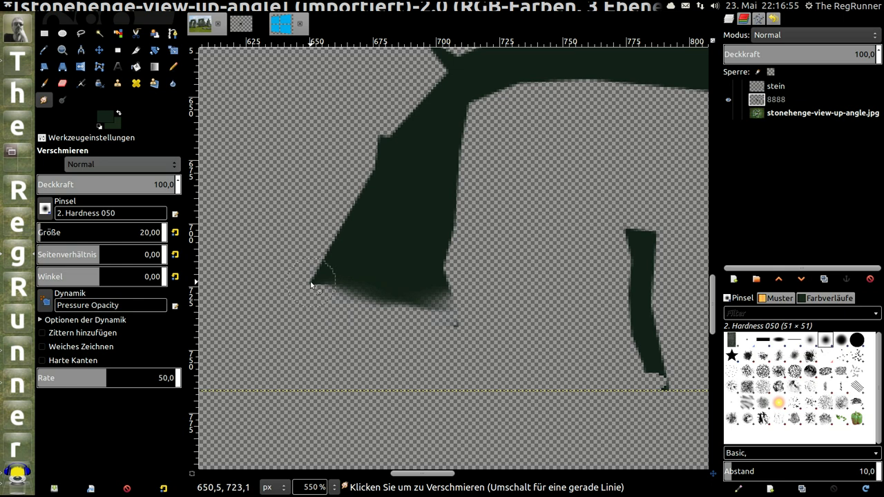
click(728, 87)
click(728, 114)
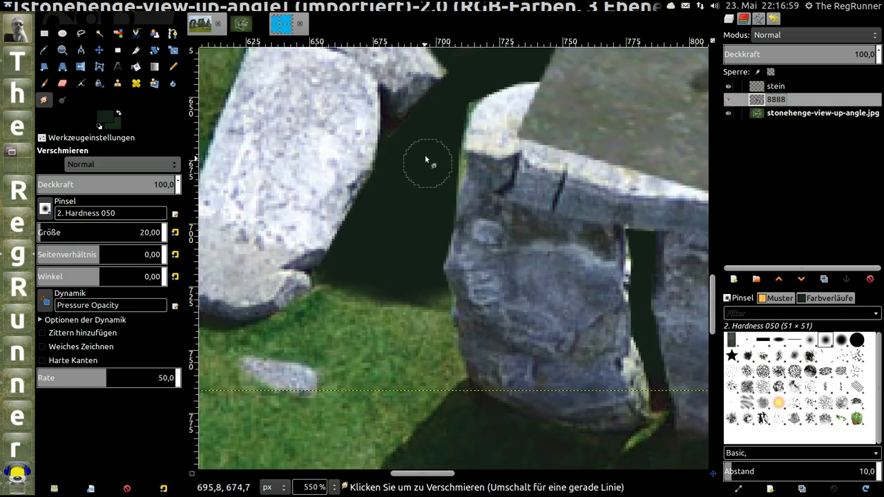
drag(418, 114, 440, 87)
drag(316, 275, 408, 260)
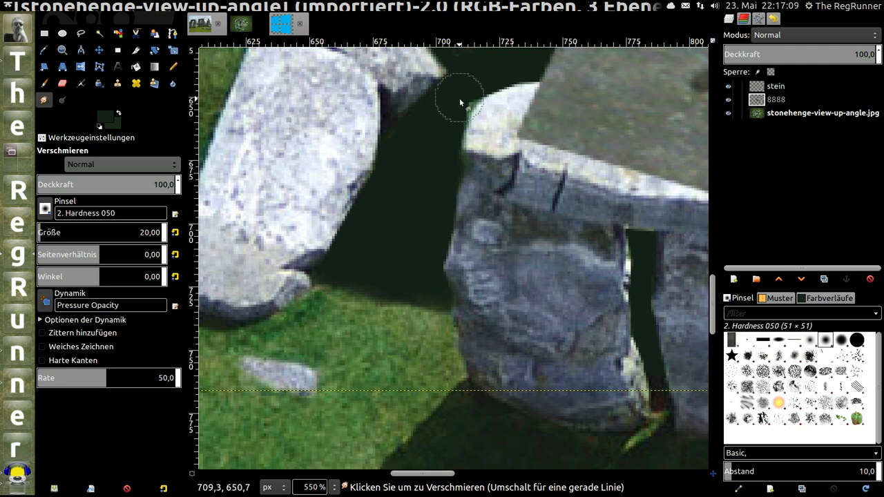
Check the shadow alone, then extend the dark gap between the stones downward
click(729, 86)
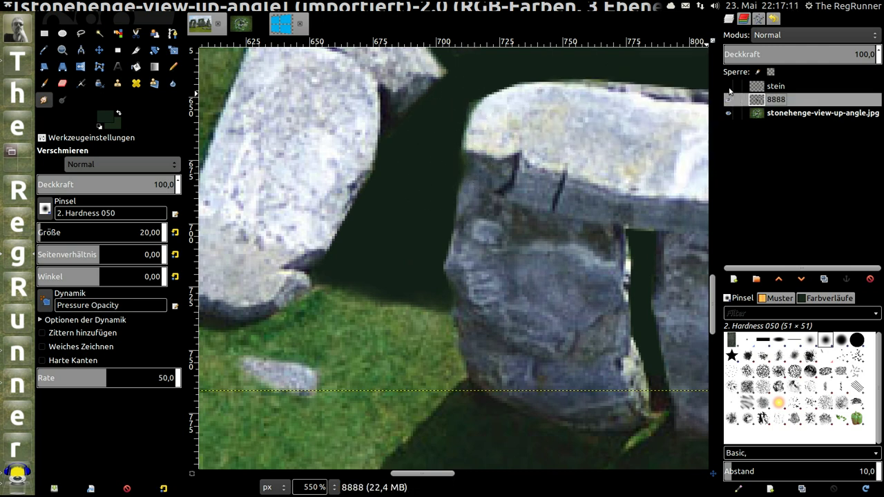
click(730, 112)
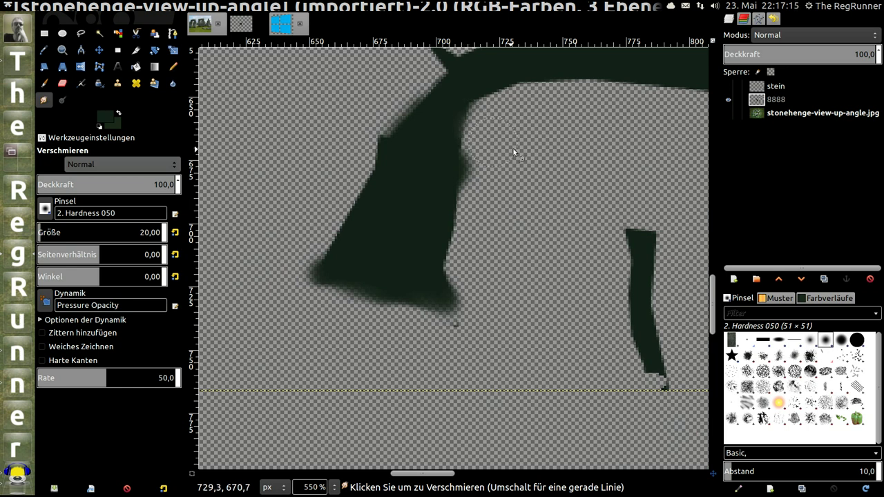
click(729, 86)
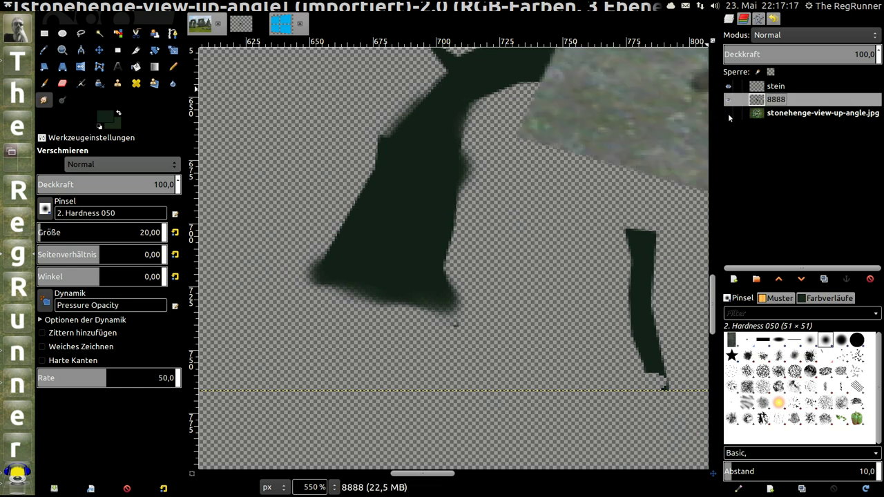
click(728, 114)
drag(651, 250, 656, 386)
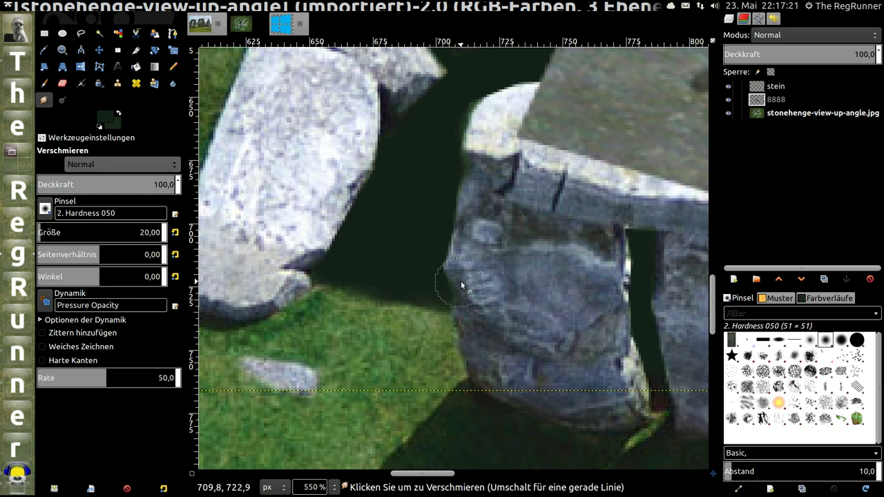
ctrl+scroll(459, 277, down, 1)
ctrl+scroll(449, 271, down, 1)
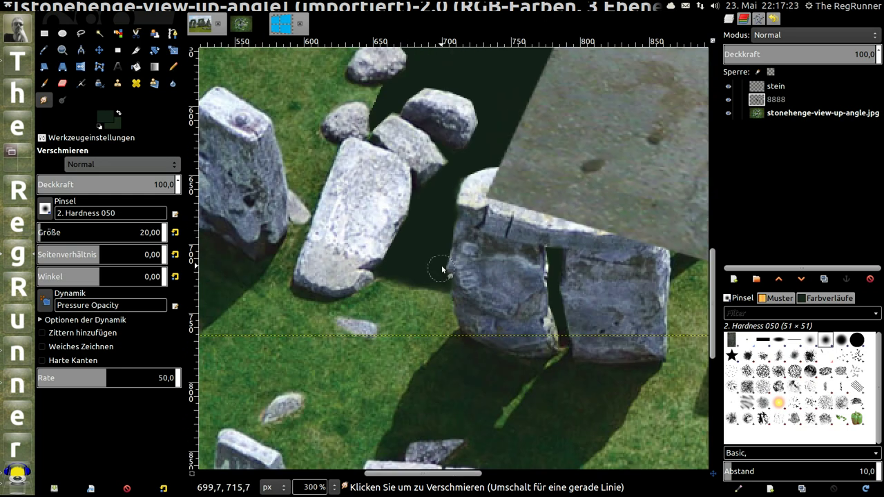
ctrl+scroll(441, 266, down, 2)
ctrl+scroll(484, 112, up, 2)
ctrl+scroll(485, 124, up, 1)
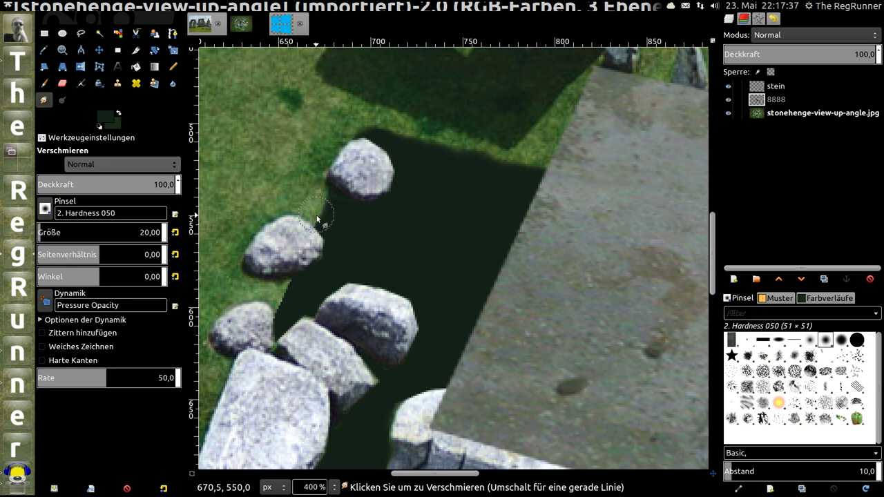
Darken the grass gaps between the left rocks and blend the centre rock's edge into shadow
mouse_move(314, 226)
mouse_down()
mouse_move(320, 254)
mouse_move(277, 301)
mouse_move(288, 300)
mouse_up()
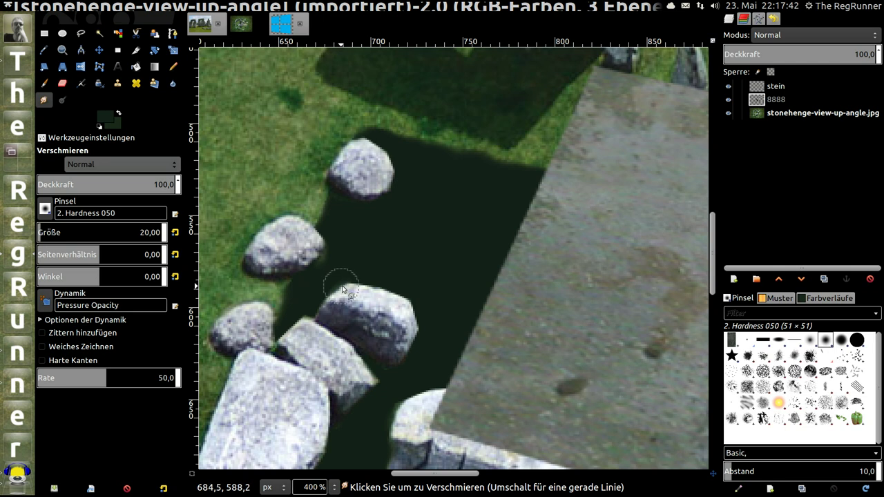
drag(288, 330, 289, 345)
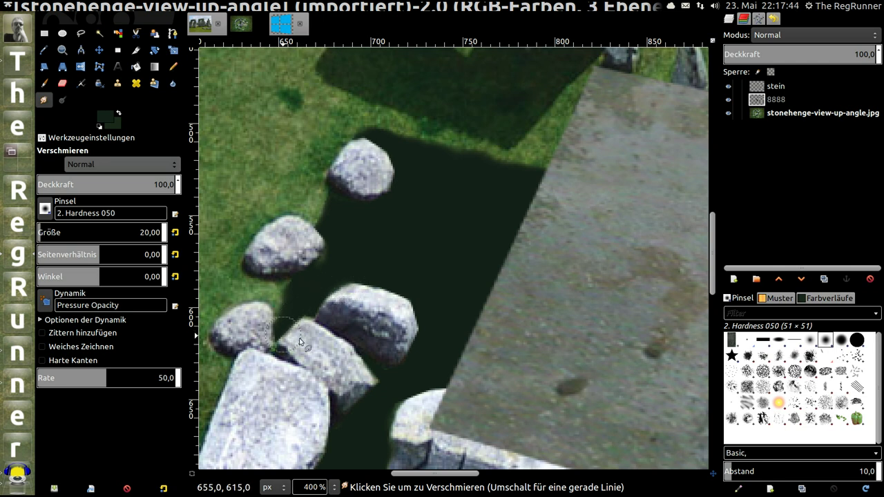
drag(402, 376, 414, 349)
drag(399, 342, 426, 359)
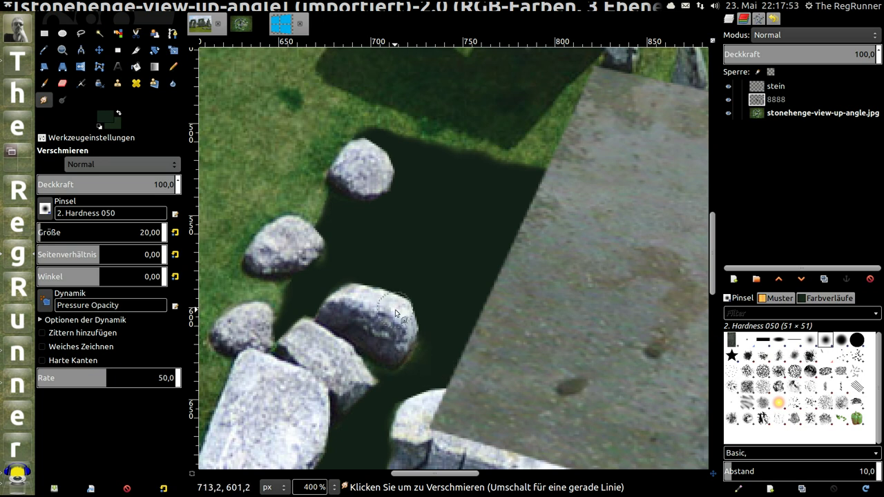
ctrl+scroll(404, 313, down, 2)
ctrl+scroll(407, 312, down, 2)
ctrl+scroll(410, 362, up, 1)
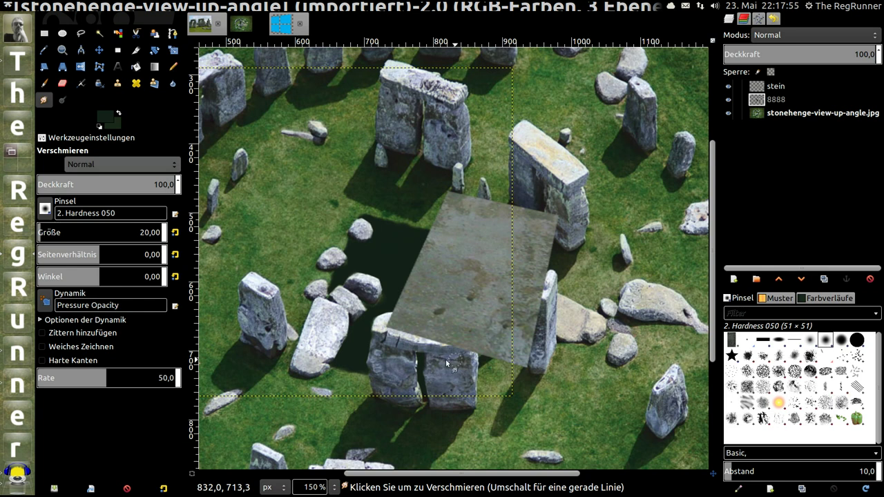
ctrl+scroll(410, 363, up, 1)
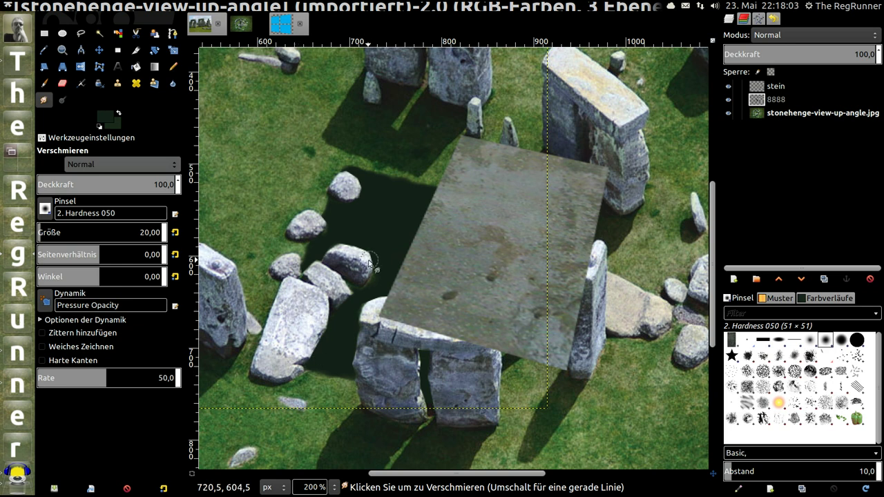
click(762, 114)
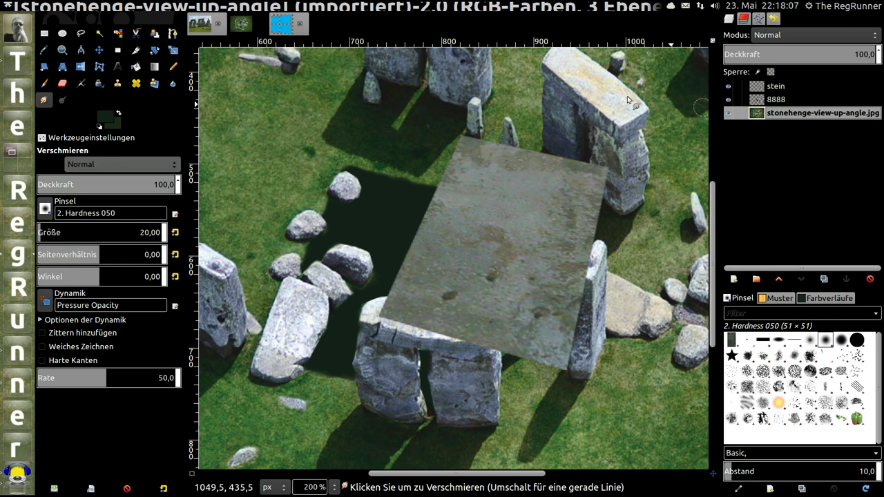
Free-select a closed polygon around the leaning stones left of the trilithon
click(81, 33)
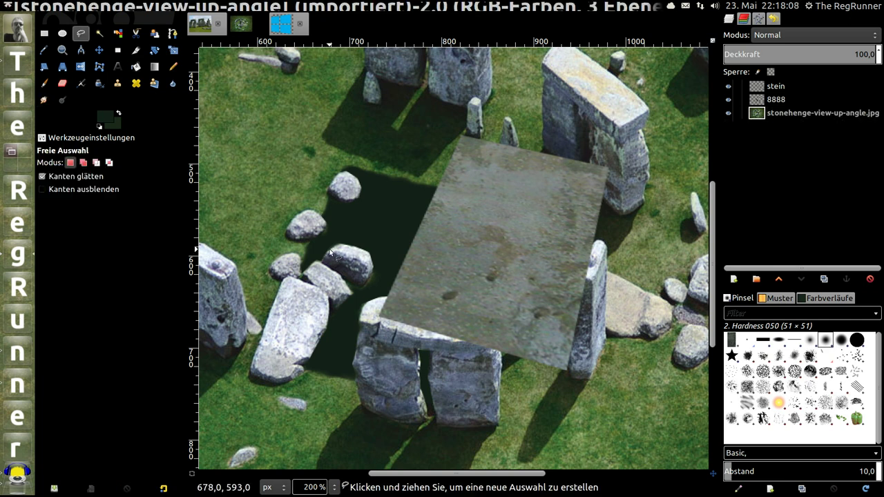
click(306, 260)
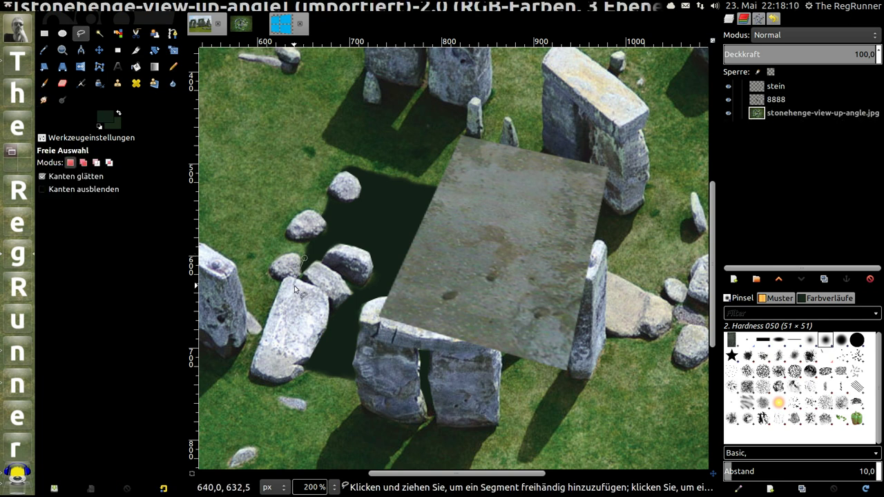
click(284, 320)
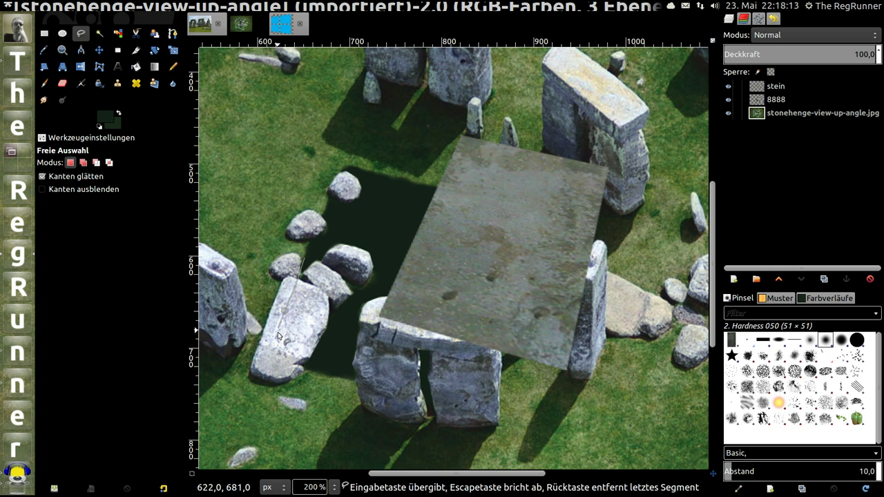
click(277, 338)
click(268, 353)
click(331, 373)
click(376, 281)
click(385, 236)
click(359, 219)
click(308, 259)
click(308, 261)
Toggle the shadow and slab layers' visibility to check the selection
click(728, 100)
click(728, 87)
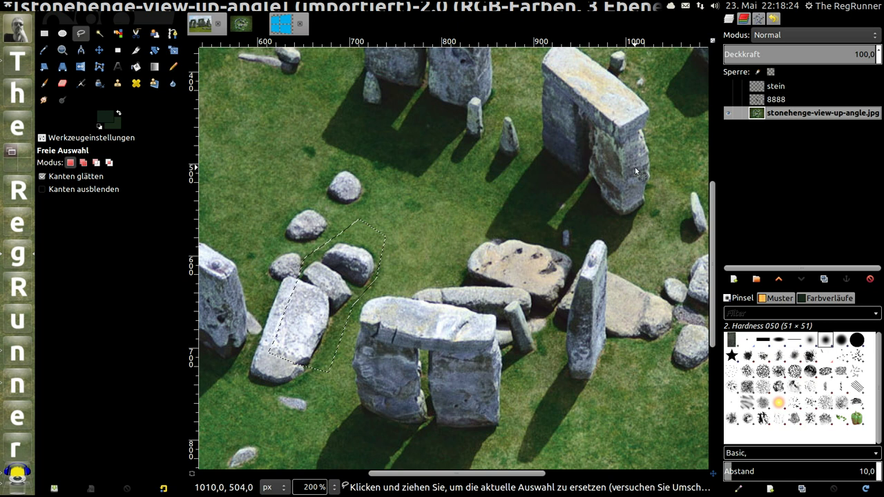
click(728, 100)
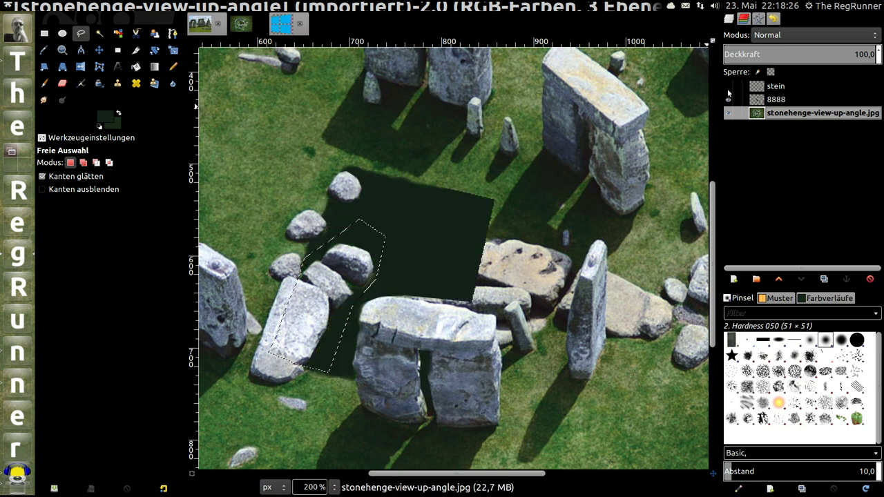
click(728, 87)
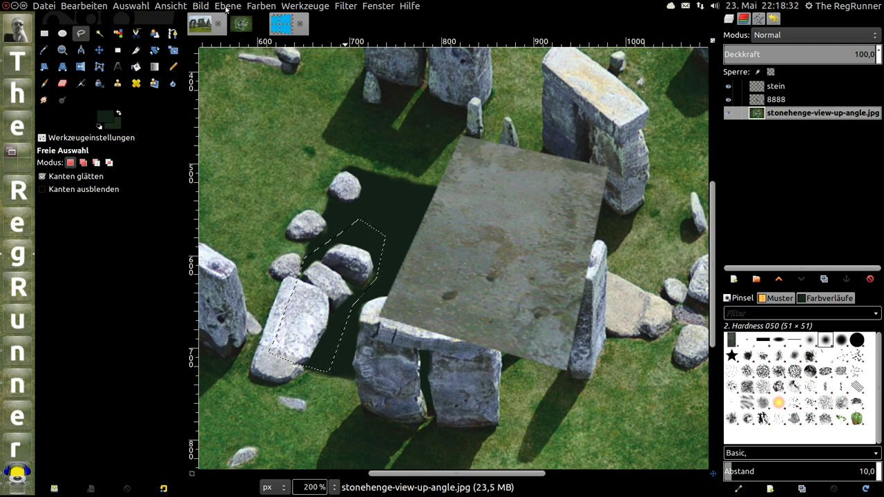
Set the selected stones' Brightness to -82 via Brightness-Contrast, then deselect
click(255, 6)
click(296, 62)
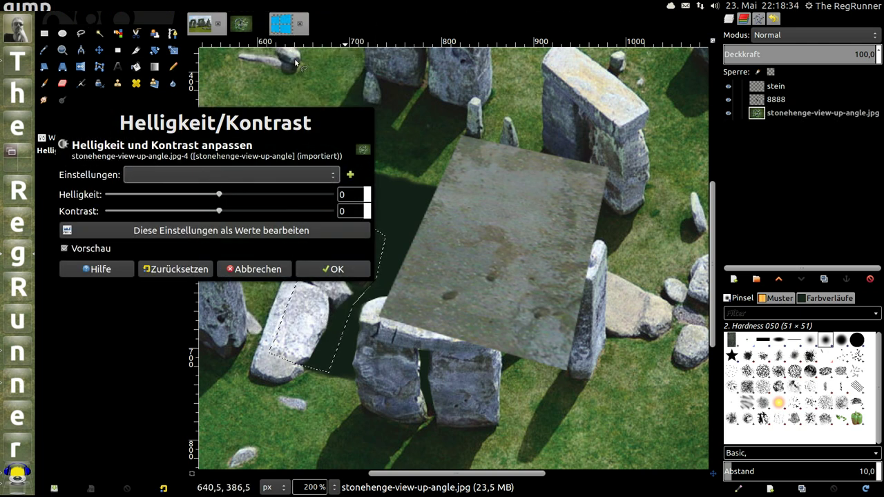
drag(221, 123, 618, 106)
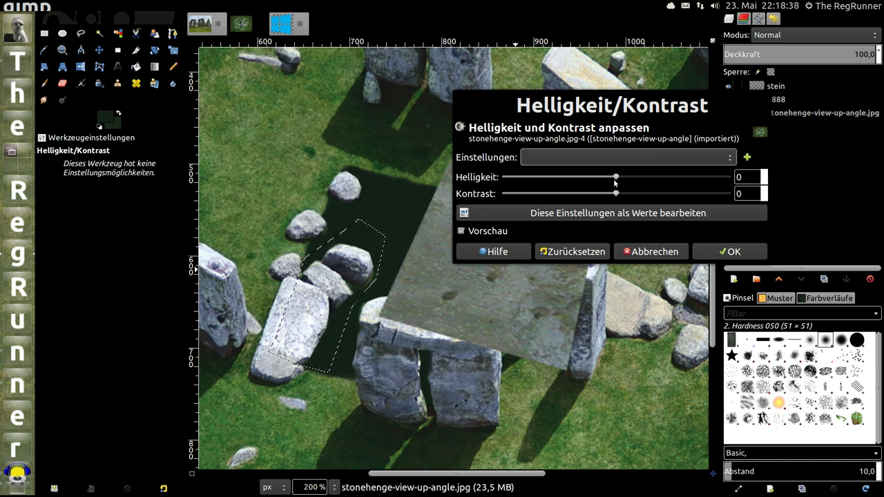
drag(614, 181, 553, 178)
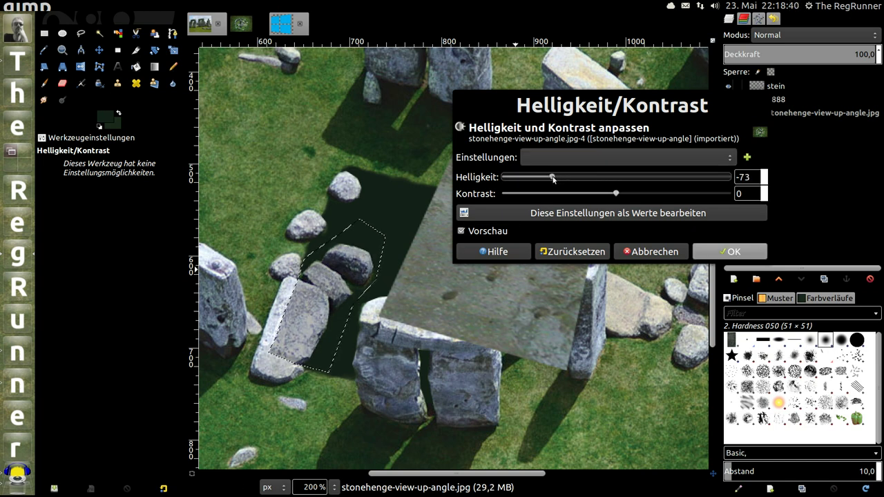
click(730, 253)
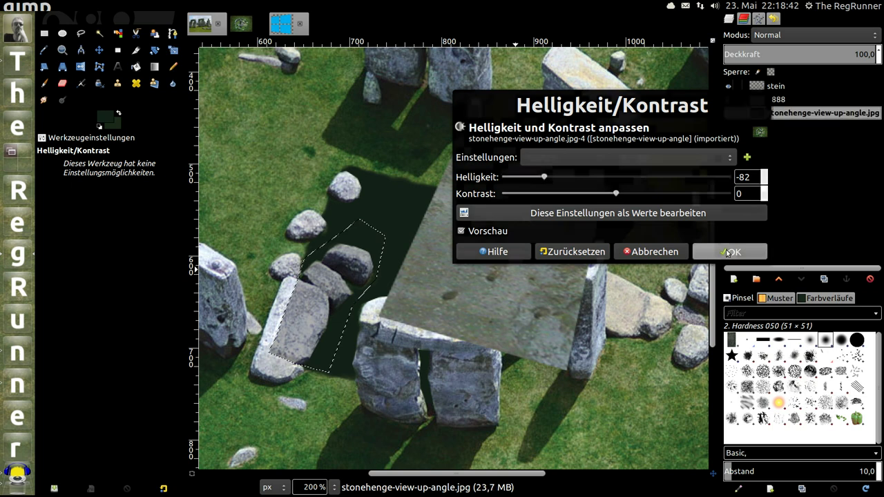
click(44, 33)
click(286, 185)
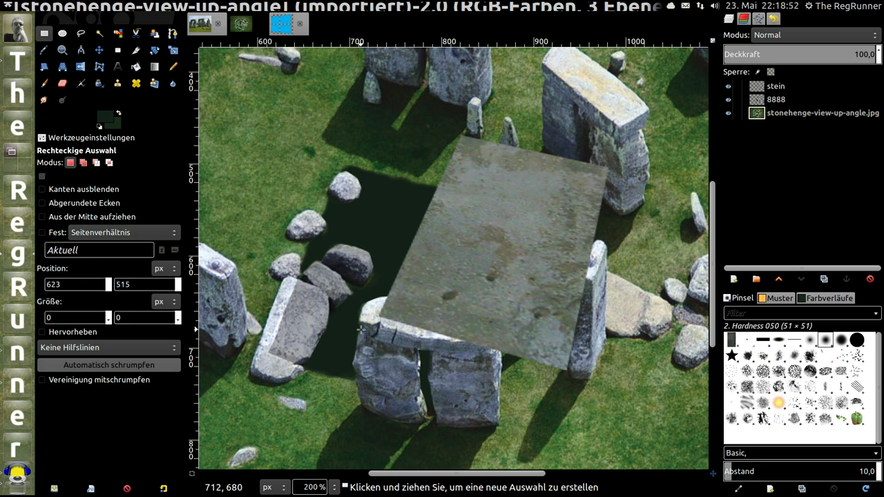
Smudge the leaning stone's bright top and lower-left edges on the photo layer
click(43, 99)
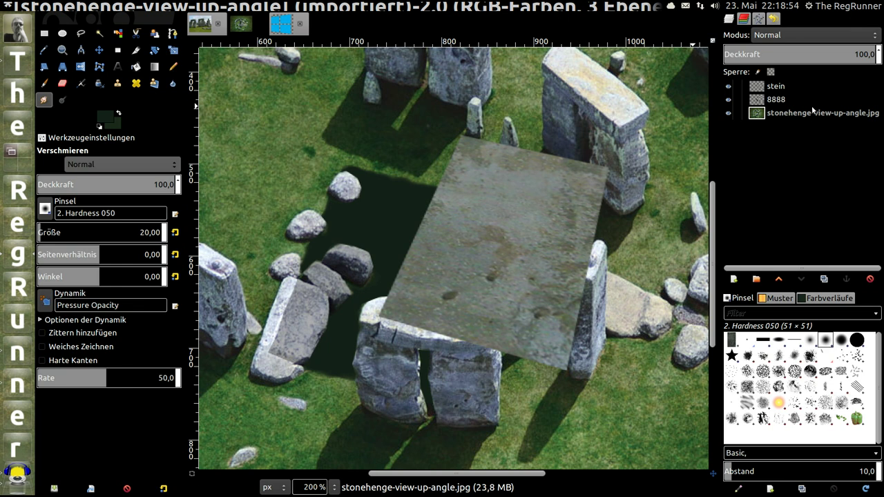
click(758, 114)
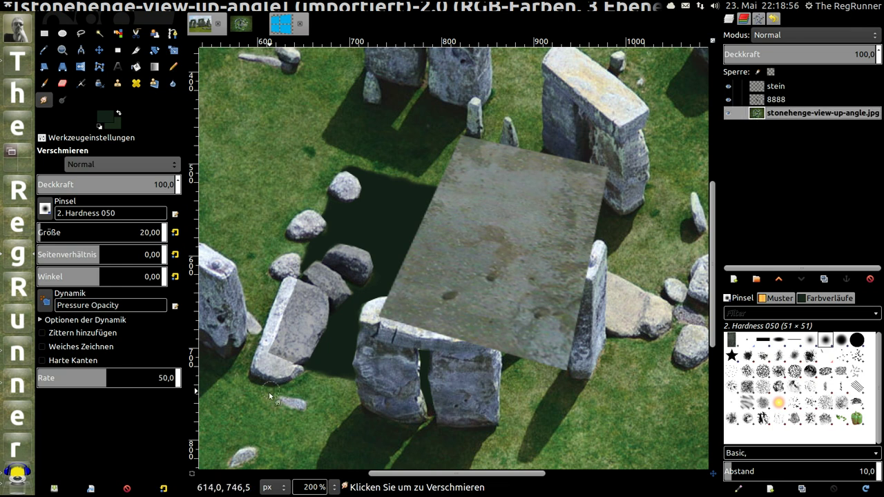
scroll(253, 388, up, 3)
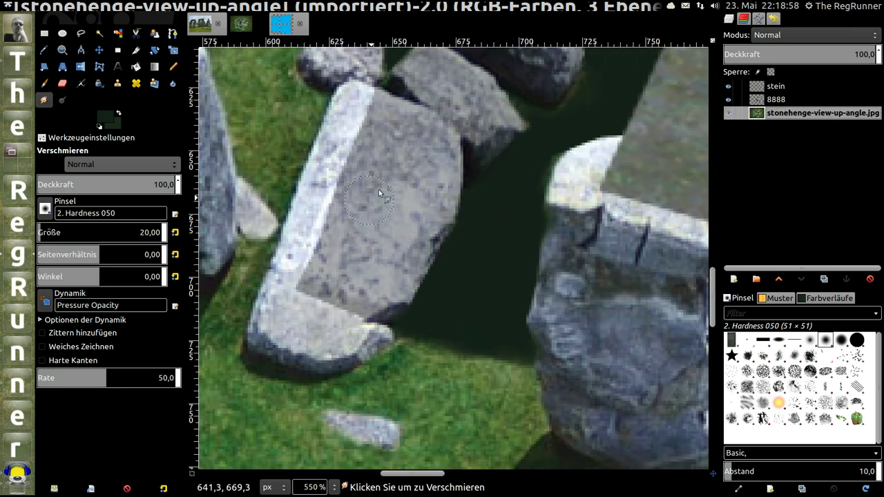
drag(371, 111, 340, 201)
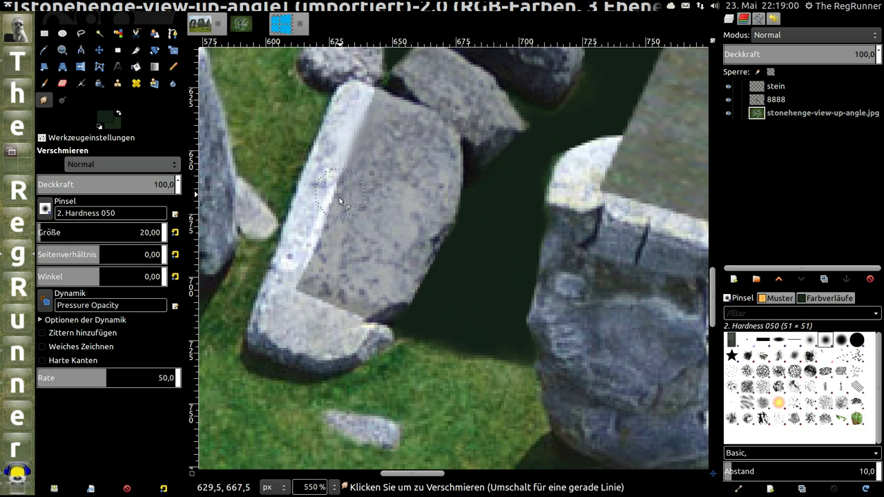
drag(314, 285, 354, 312)
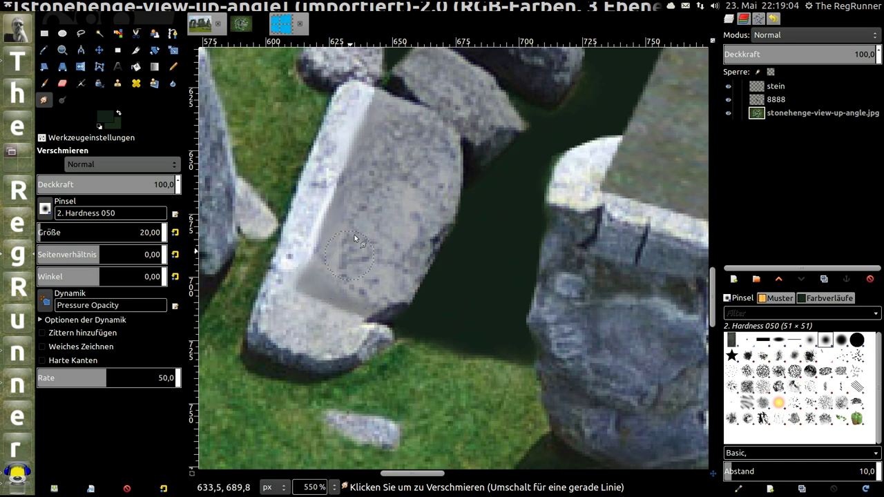
scroll(382, 214, down, 4)
scroll(382, 215, down, 1)
scroll(560, 121, up, 1)
scroll(559, 121, down, 1)
scroll(573, 96, down, 2)
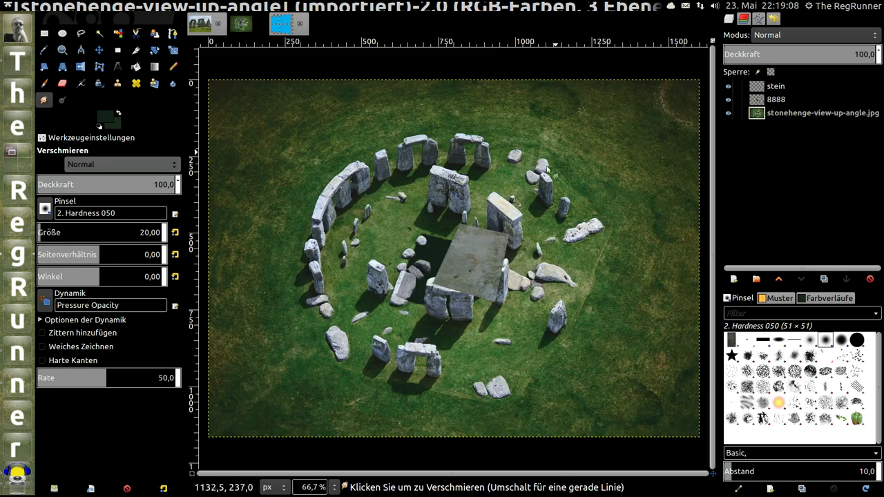
scroll(472, 274, up, 1)
scroll(473, 273, up, 1)
scroll(473, 273, up, 1)
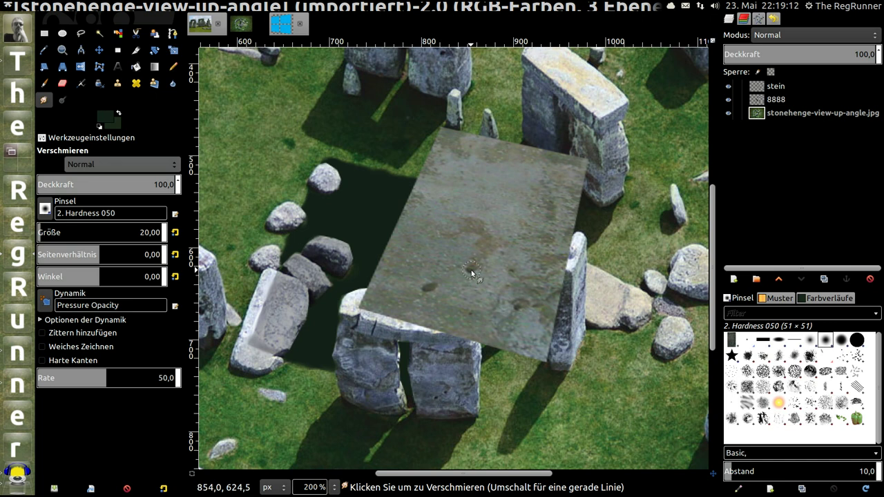
click(80, 33)
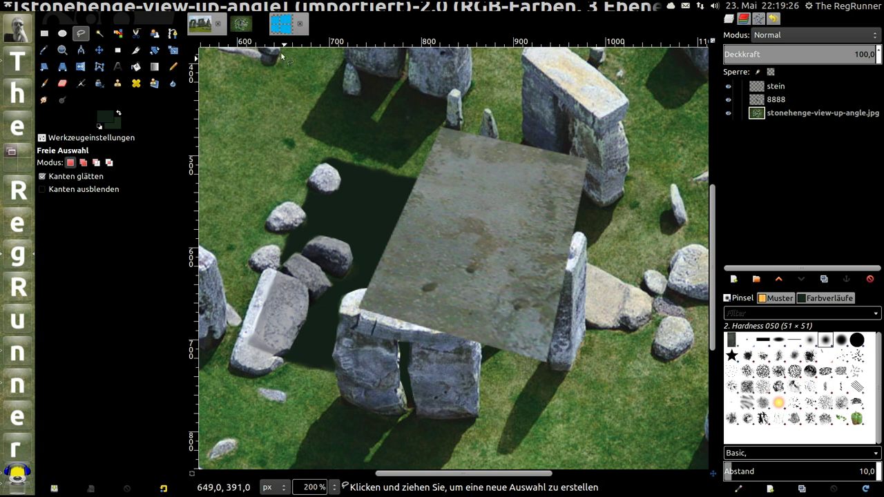
Copy a 15×251 px strip of Stonehenge_Closeup's left stone and return to the zoomed-out aerial image
click(241, 24)
click(44, 33)
mouse_move(283, 166)
mouse_down()
mouse_move(287, 313)
mouse_move(297, 342)
mouse_up()
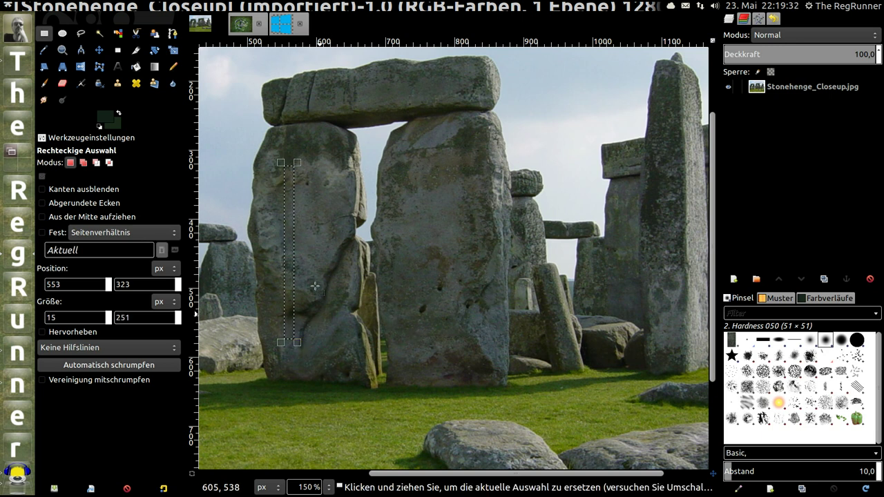
click(85, 5)
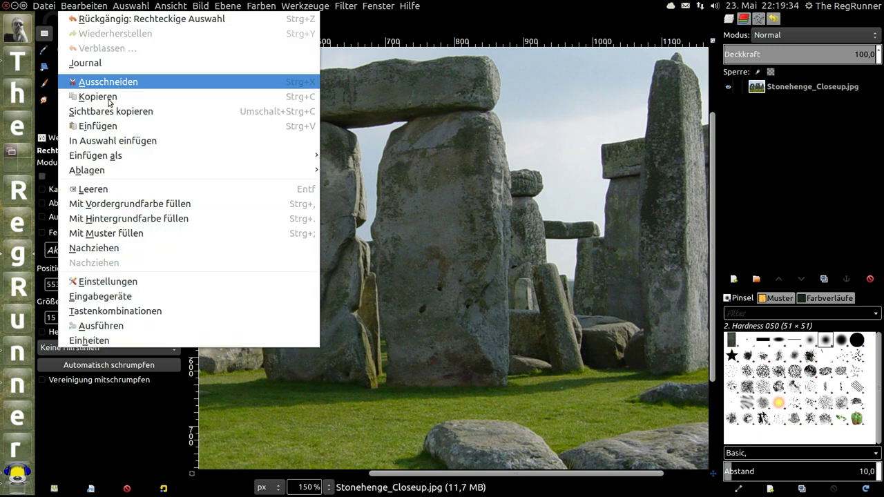
click(108, 98)
click(240, 25)
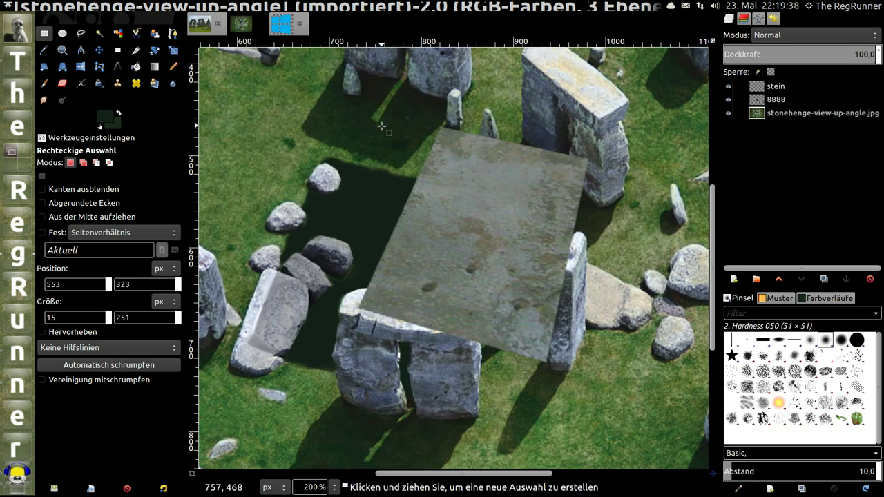
key(minus)
key(minus)
key(minus)
key(minus)
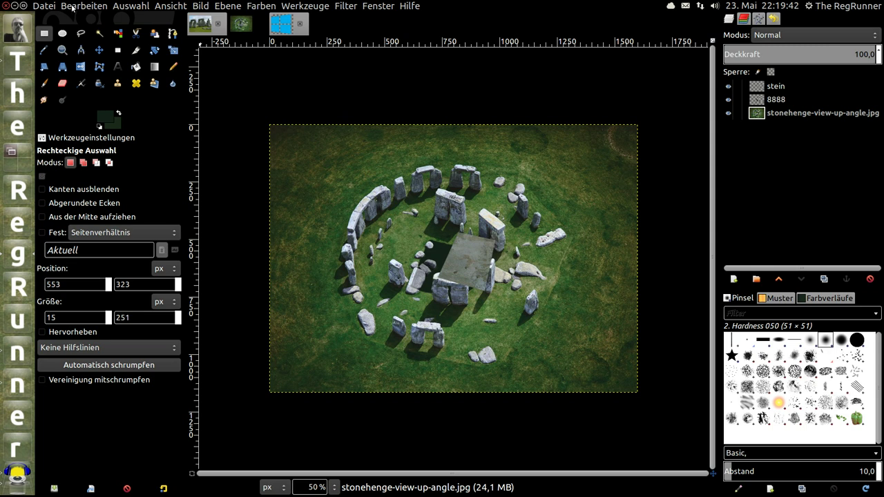
Paste the stone strip as a new layer and move it beside the slab
click(73, 7)
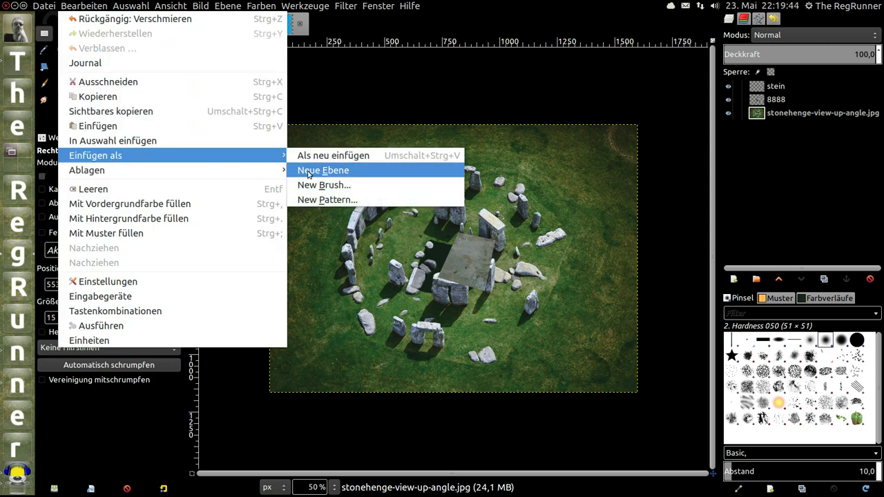
click(309, 174)
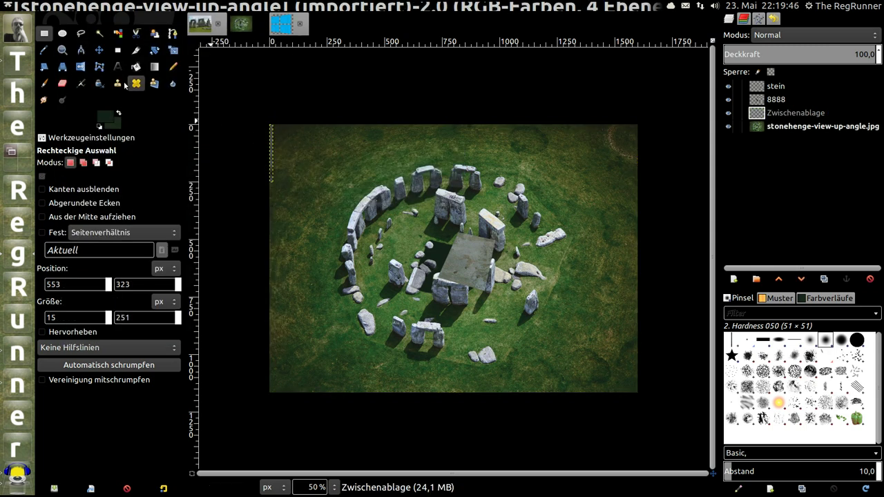
click(100, 52)
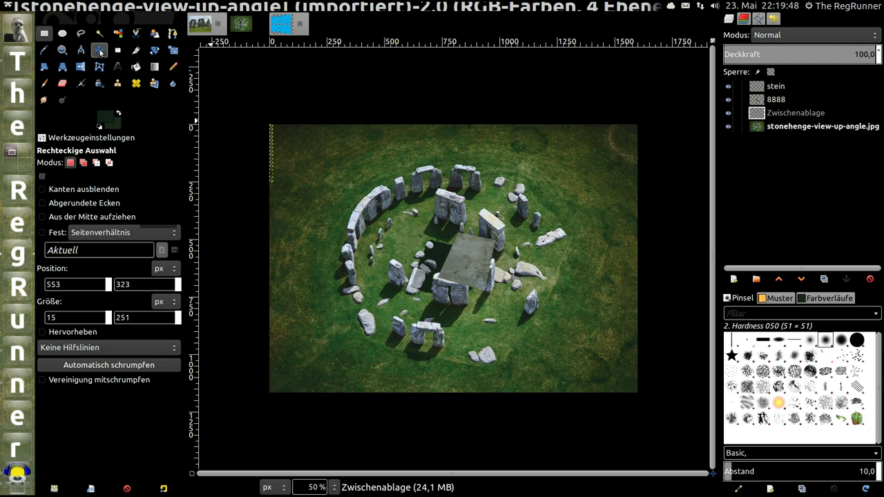
drag(269, 146, 507, 277)
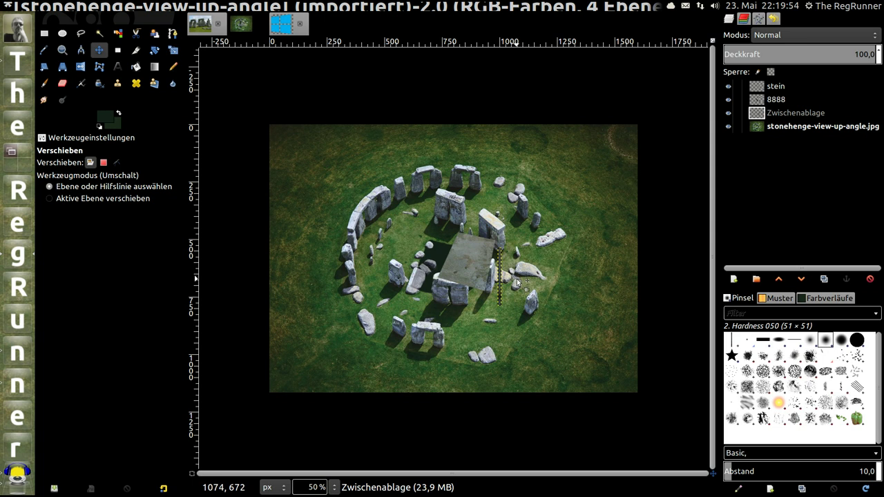
scroll(517, 285, up, 2)
scroll(525, 286, up, 1)
scroll(536, 287, up, 1)
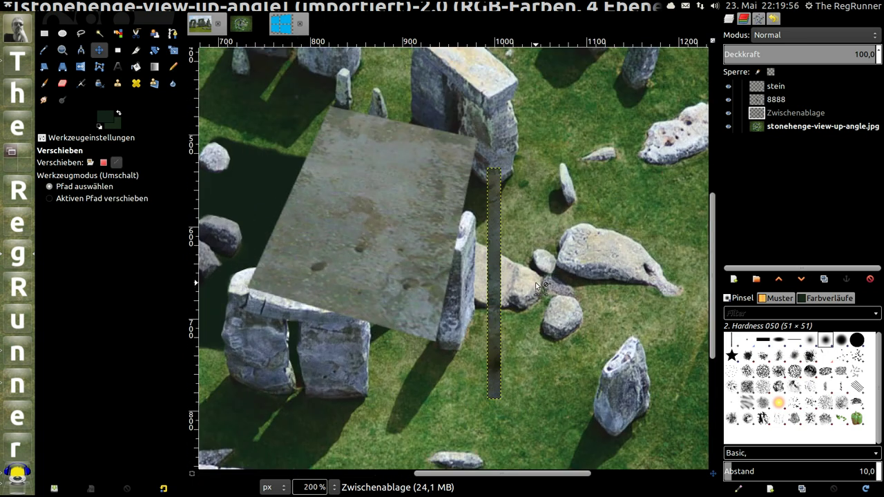
scroll(527, 287, up, 1)
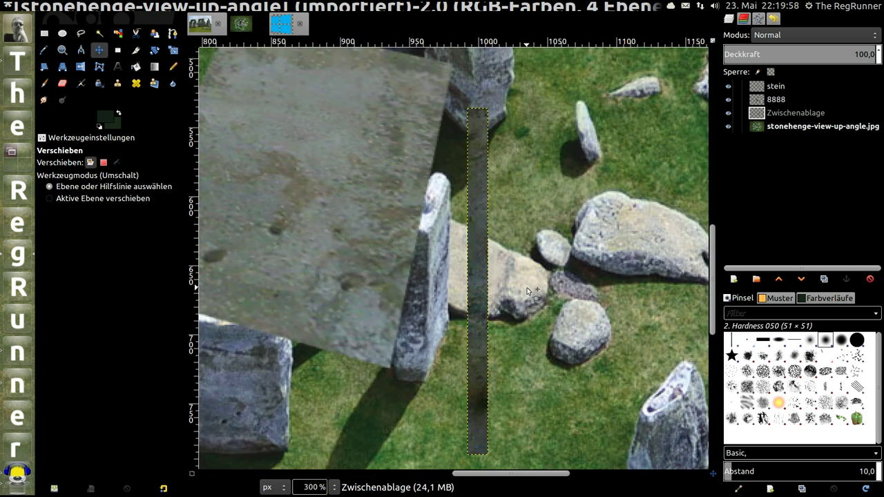
scroll(528, 287, down, 1)
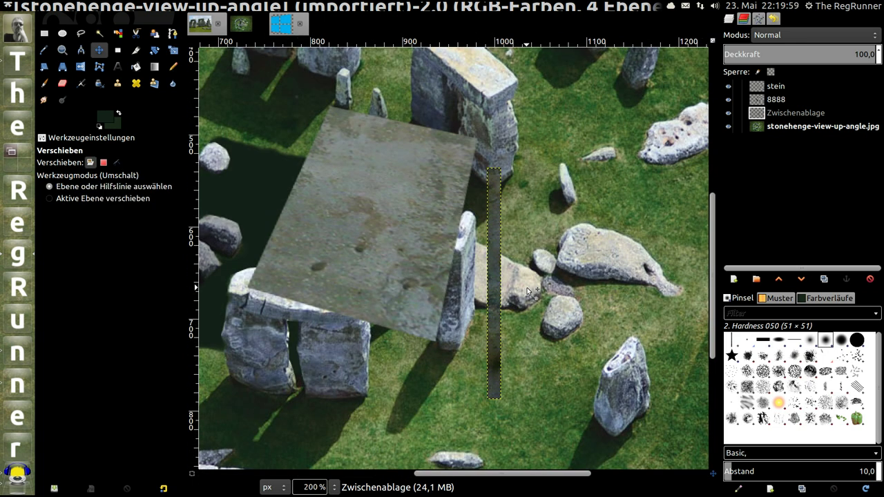
Rename the pasted layer to 'kante rechts'
click(761, 115)
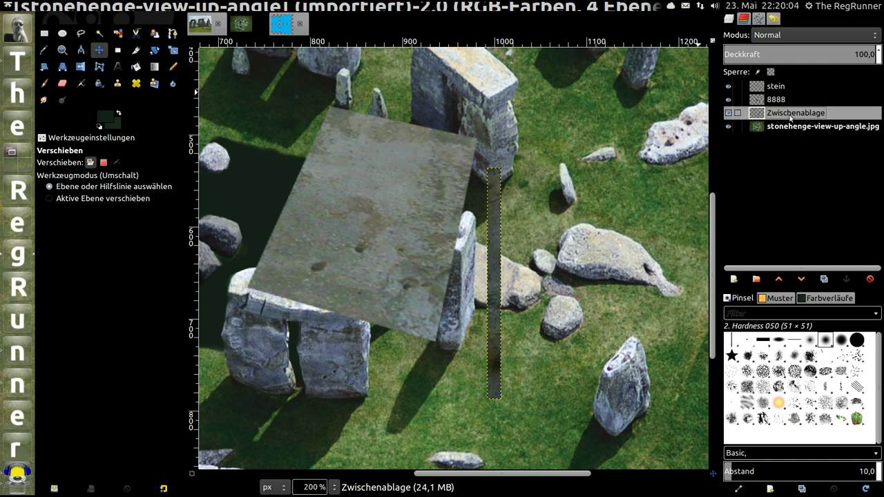
double_click(805, 118)
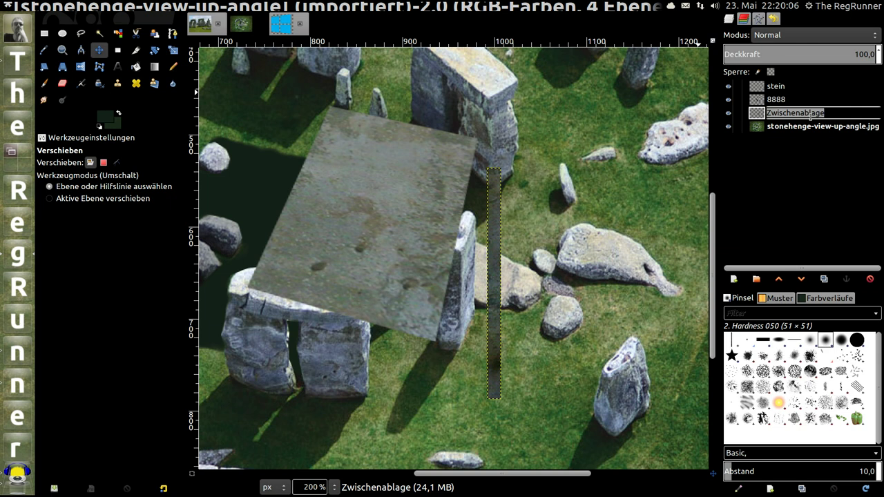
text(kante rechts)
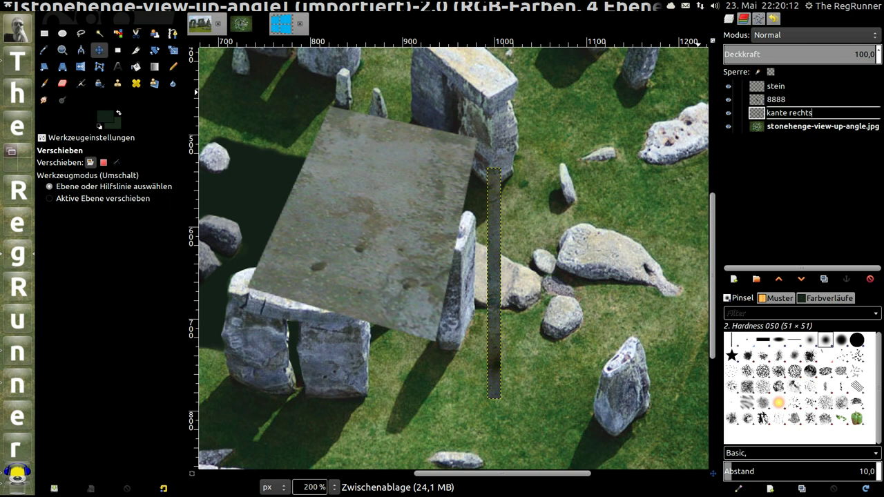
key(Return)
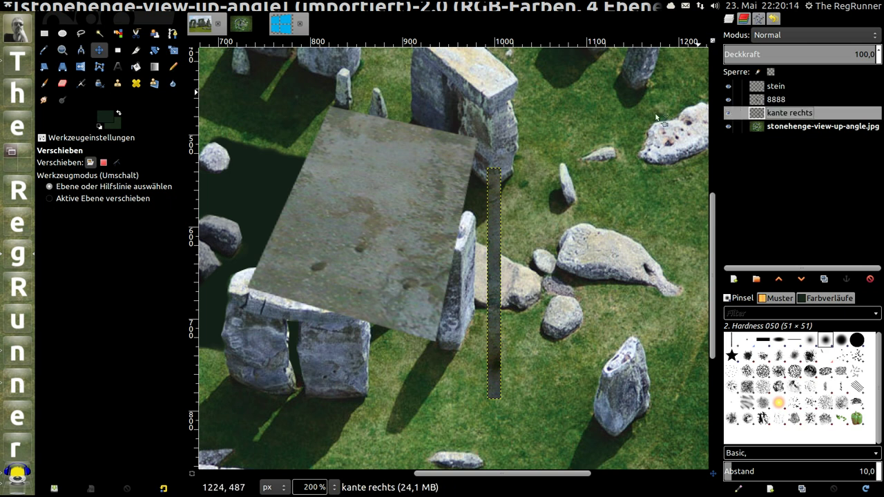
Rotate the kante rechts strip about 9.4° clockwise with the Rotate tool
click(153, 51)
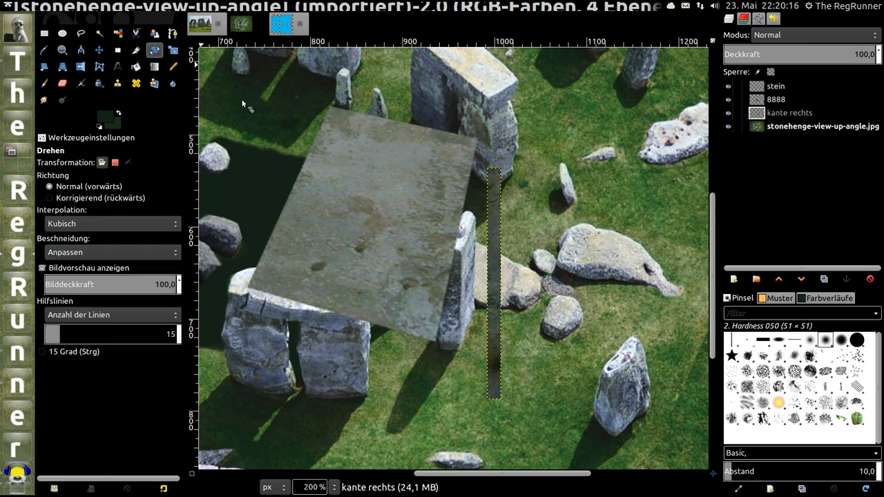
click(499, 223)
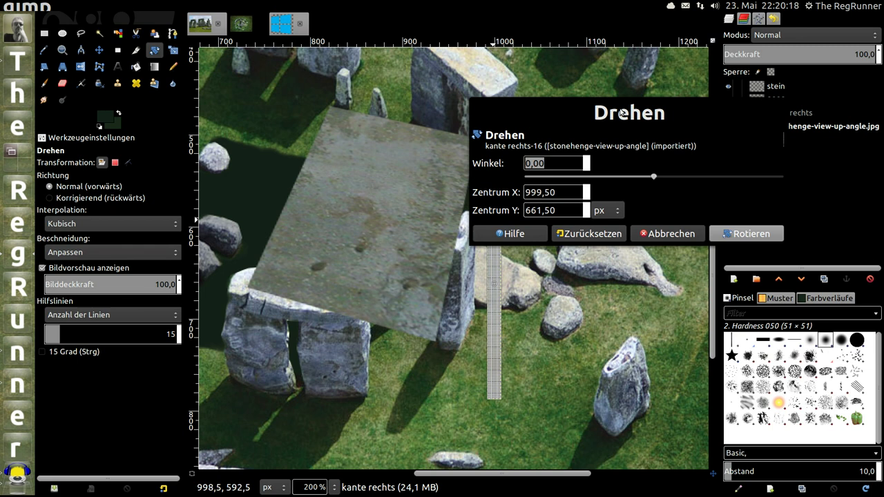
drag(622, 113, 111, 161)
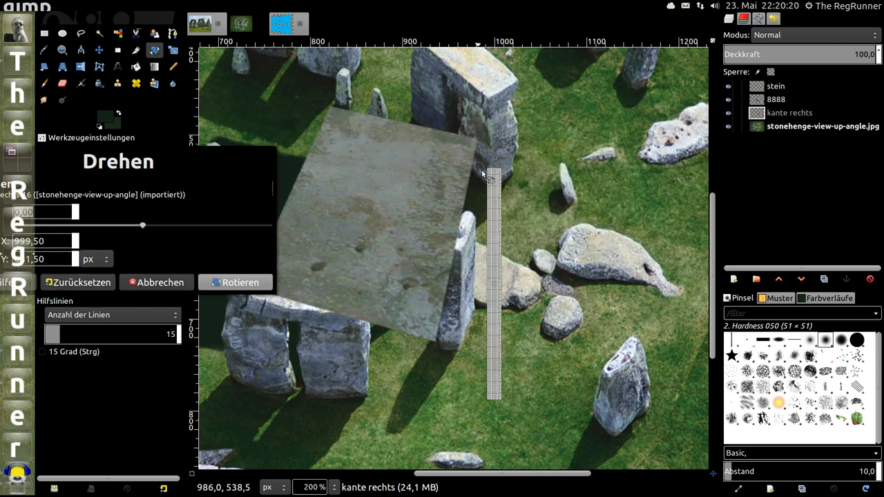
drag(502, 196, 513, 188)
drag(494, 287, 501, 288)
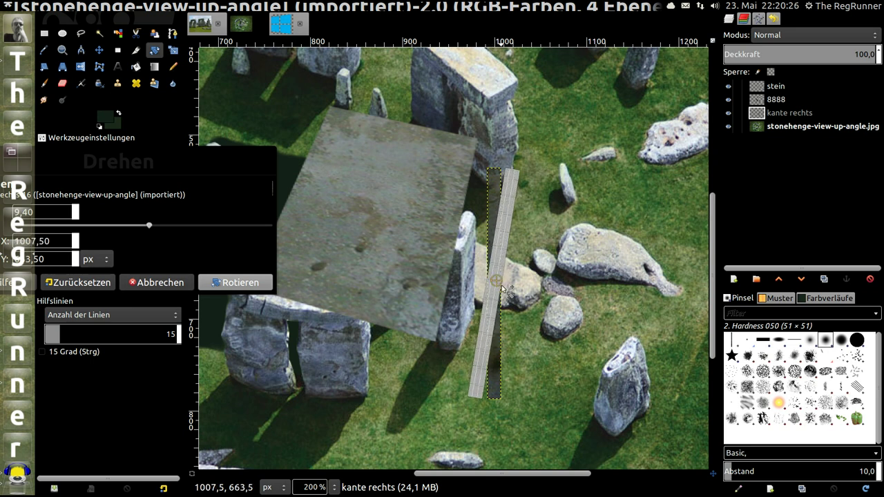
click(257, 280)
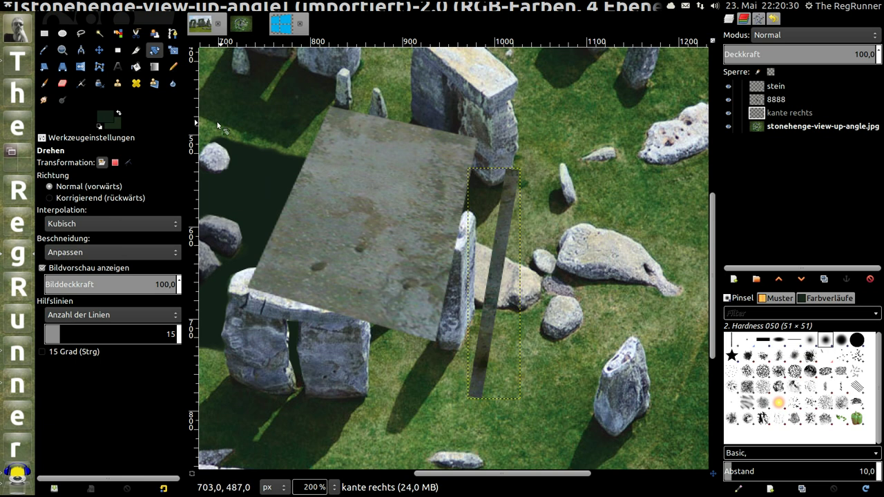
Move the tilted strip up-left against the slab's right edge
click(101, 50)
drag(514, 281, 473, 241)
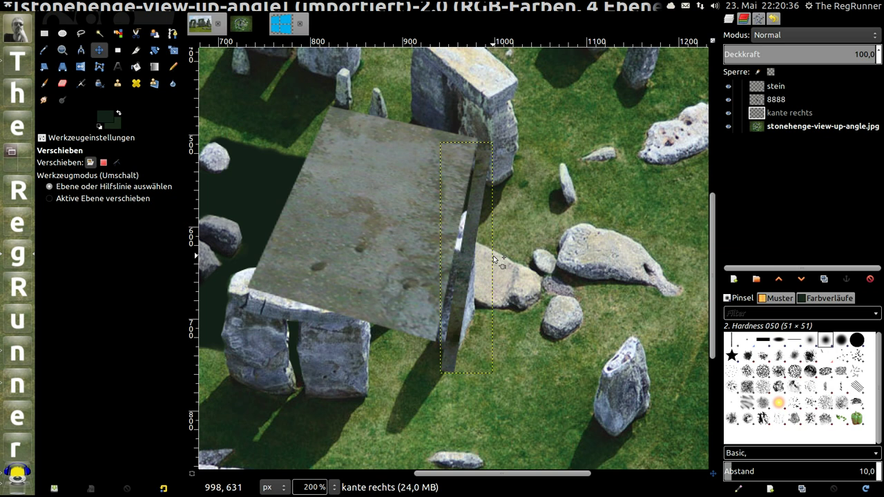
click(62, 66)
Perspective-warp the kante rechts strip into a wedge along the slab's right side
click(468, 229)
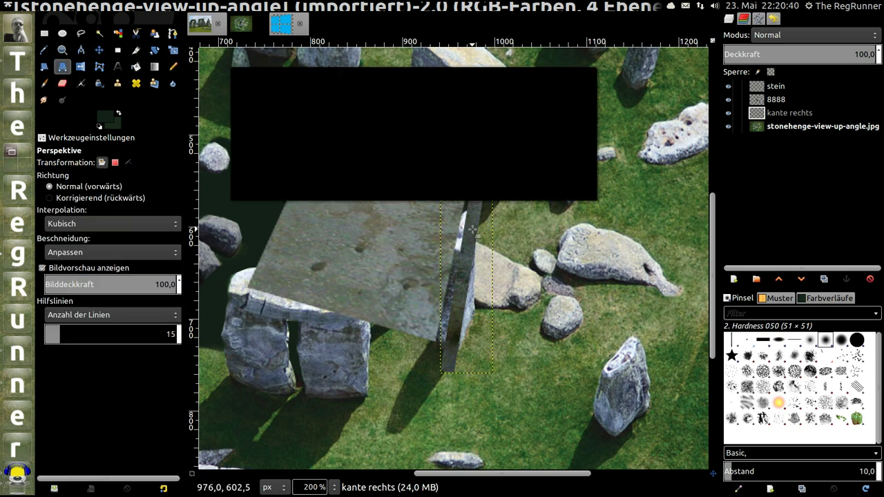
drag(453, 90, 409, 457)
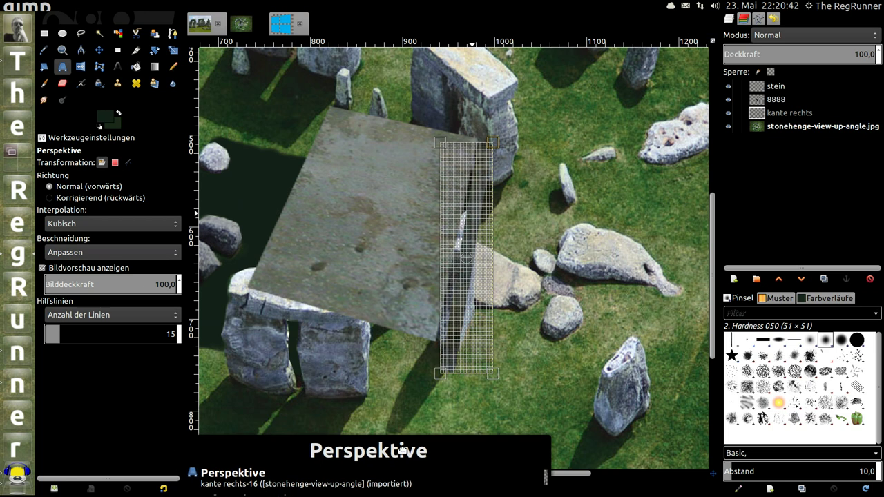
drag(441, 371, 436, 344)
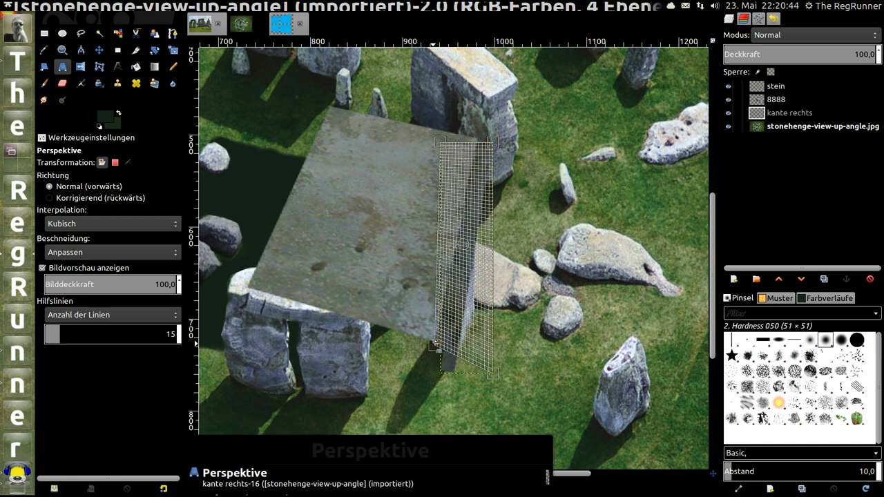
drag(492, 372, 443, 349)
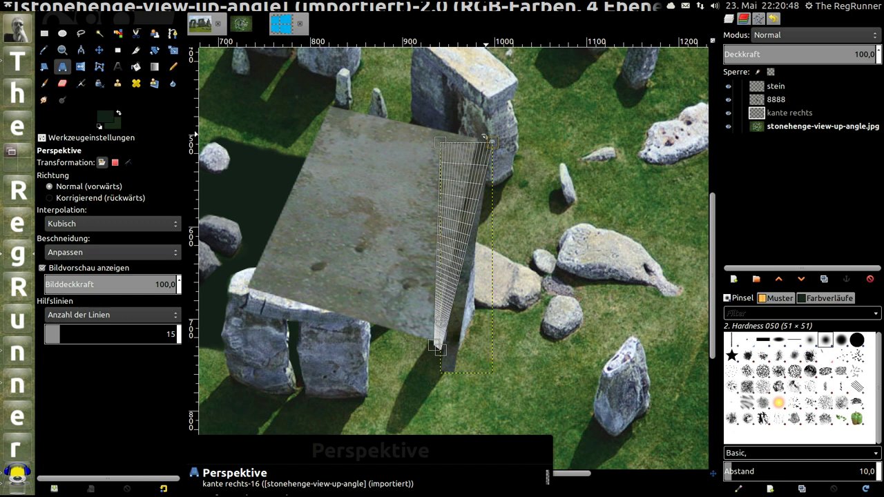
mouse_move(446, 138)
mouse_down()
mouse_move(445, 129)
mouse_move(489, 148)
mouse_up()
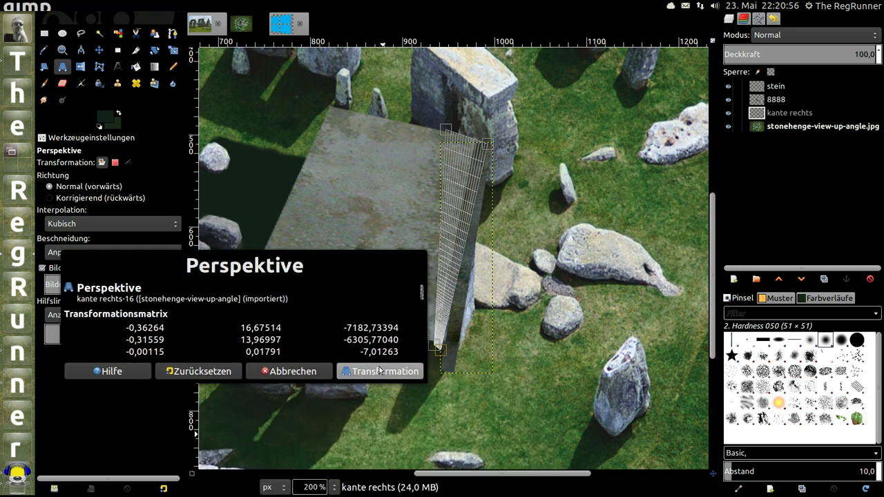
click(380, 371)
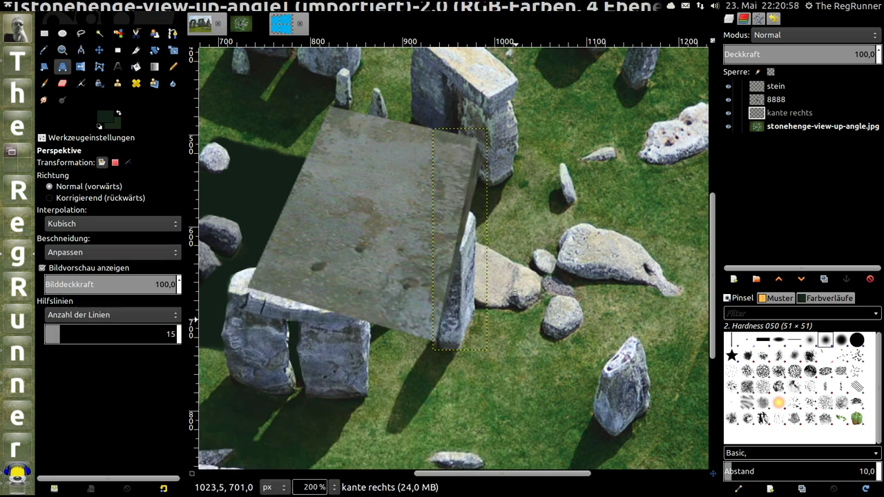
Refine the strip's perspective by pulling the bottom-right corner outward and nudging the top-right corner
click(473, 185)
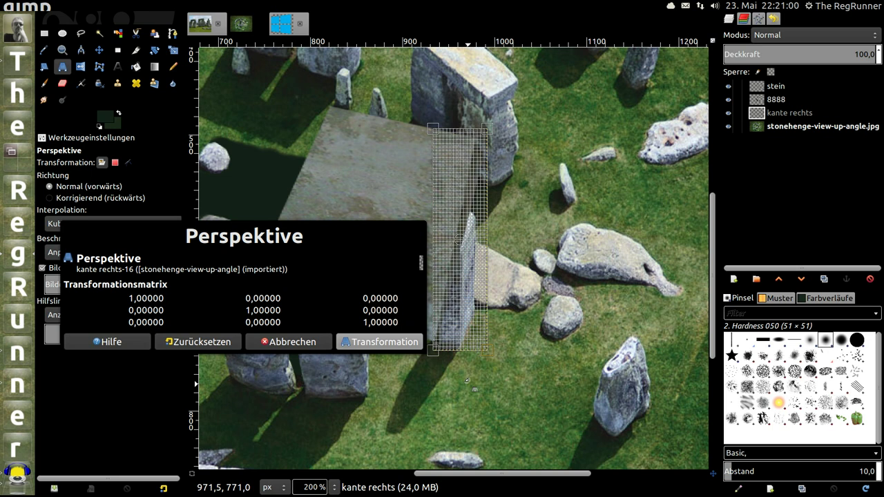
drag(490, 350, 534, 355)
drag(487, 128, 486, 128)
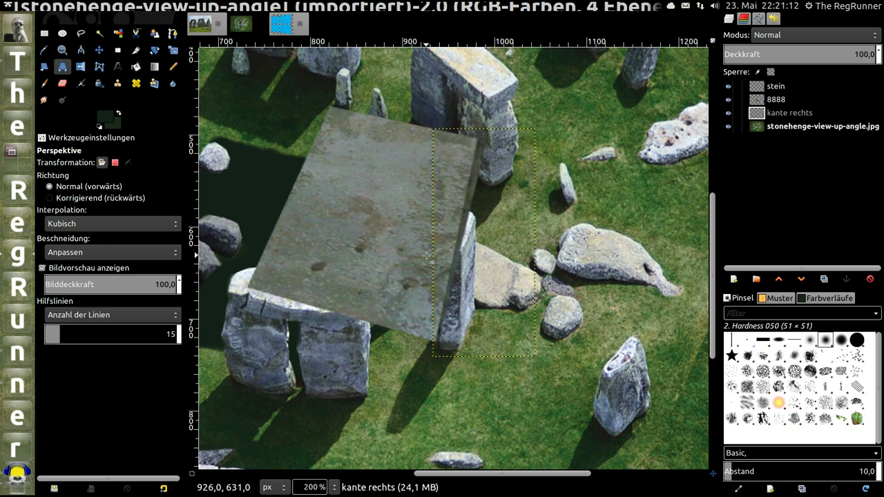
Copy a thin band of the lintel stone from Stonehenge_Closeup.jpg
ctrl+scroll(428, 255, down, 3)
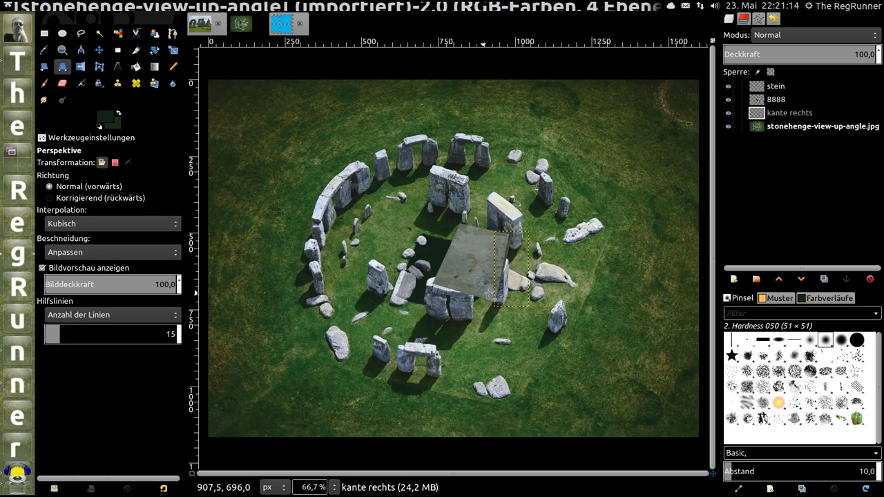
ctrl+scroll(489, 295, up, 1)
ctrl+scroll(491, 289, up, 1)
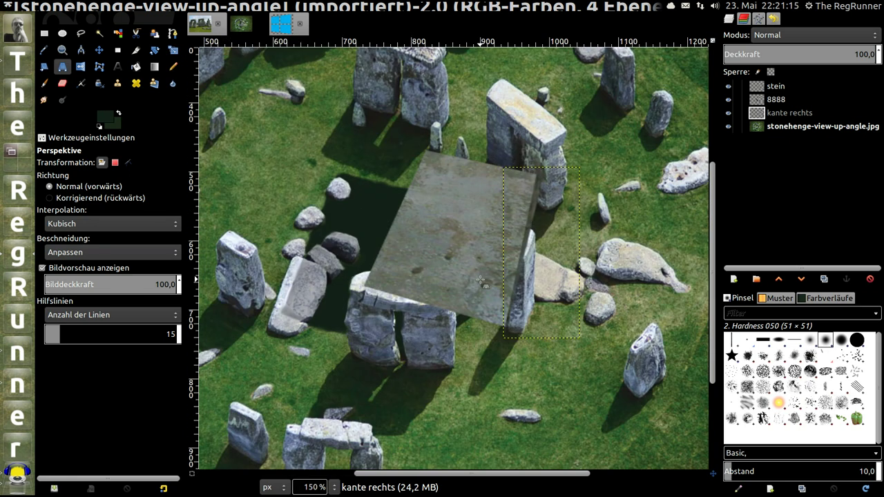
click(237, 29)
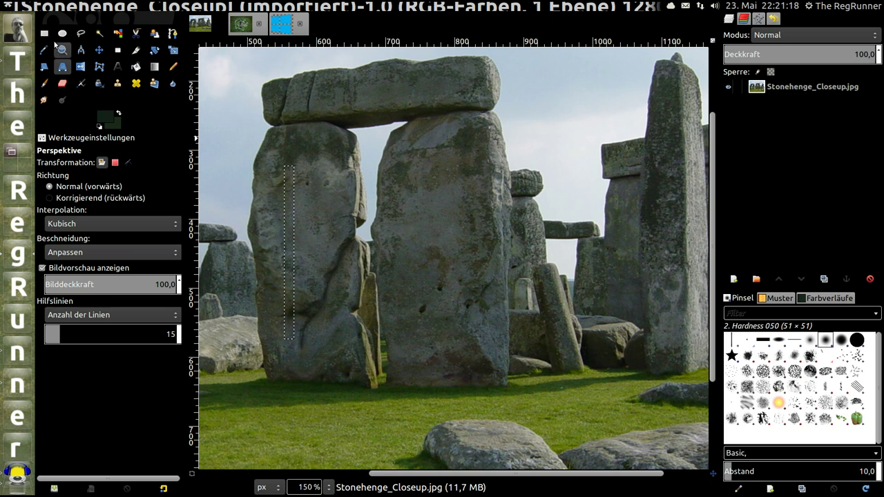
click(44, 33)
drag(301, 80, 473, 92)
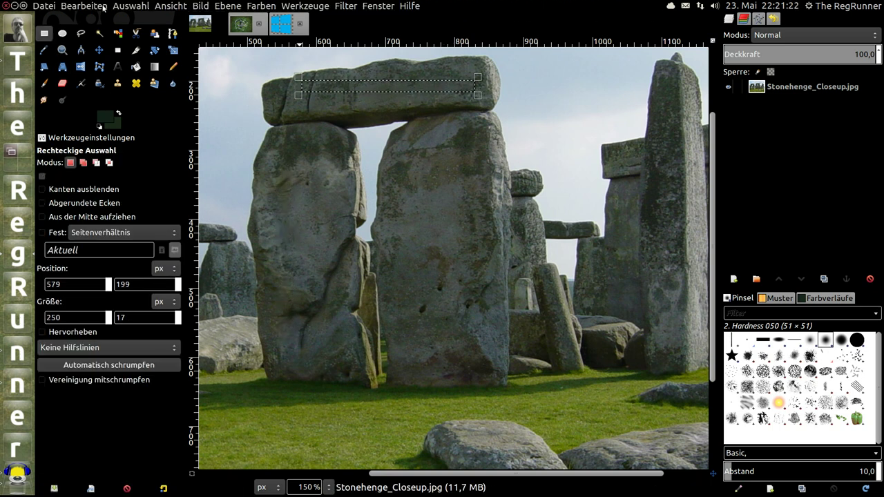
click(103, 7)
click(129, 109)
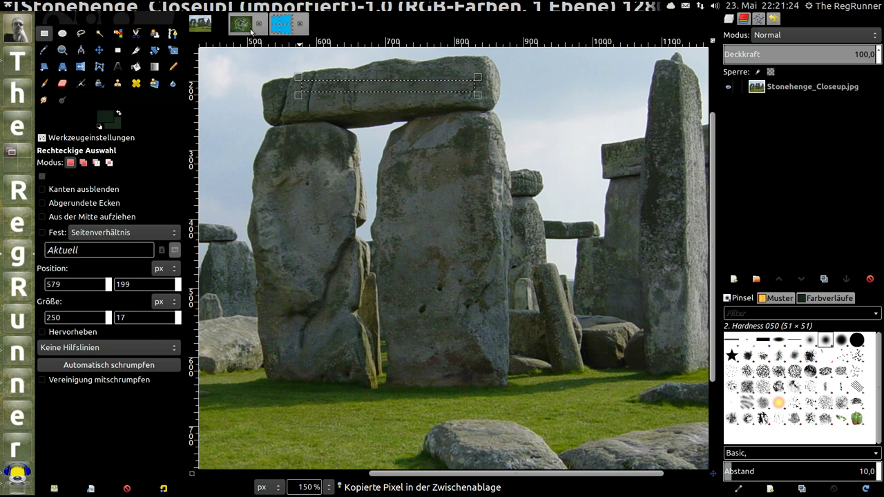
Paste the band as a new layer in the aerial image and move it below the slab's front
click(200, 24)
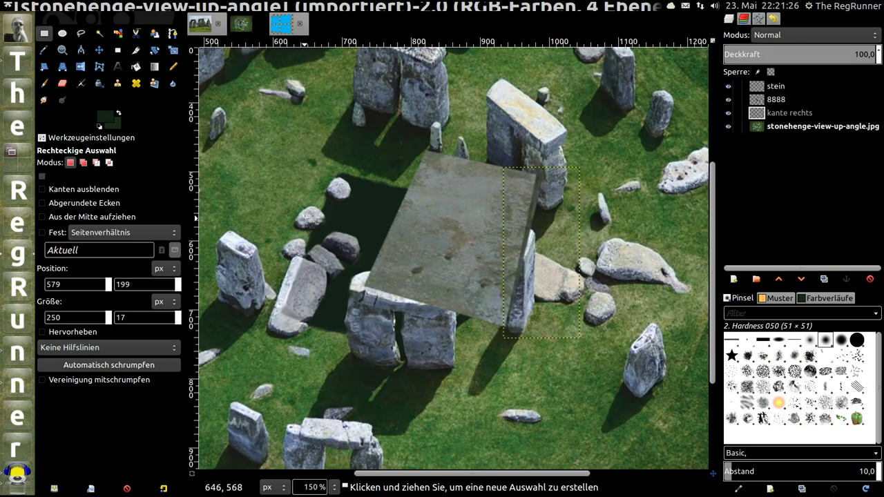
scroll(306, 221, down, 3)
click(84, 5)
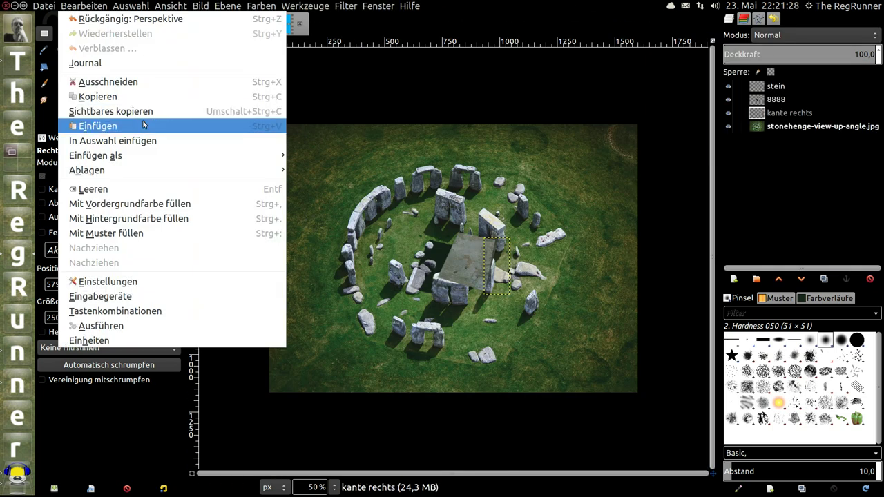
mouse_move(95, 155)
click(330, 183)
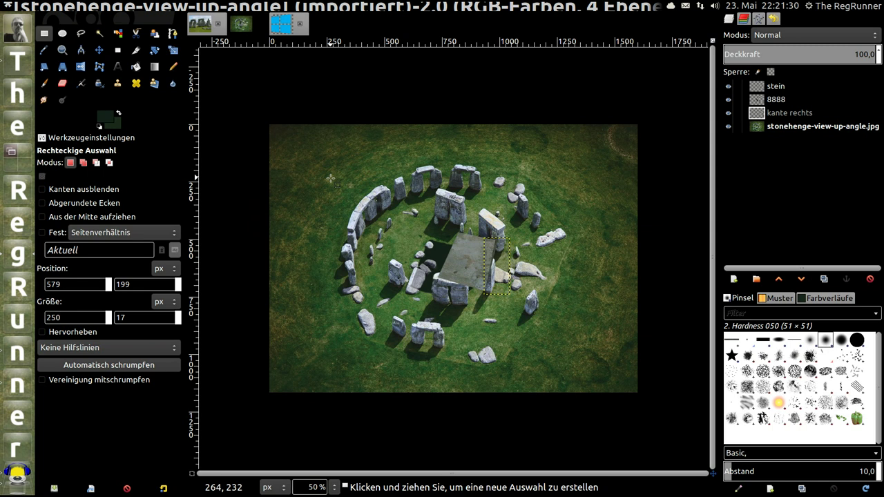
click(520, 240)
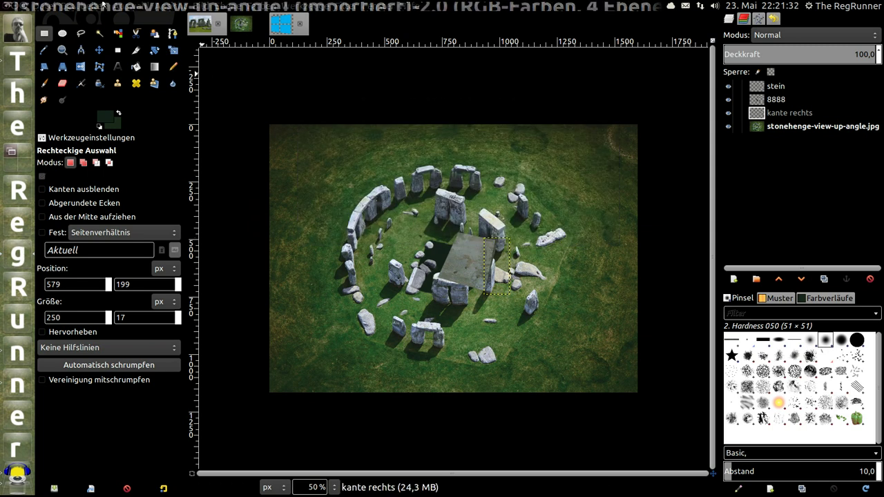
click(84, 6)
mouse_move(104, 155)
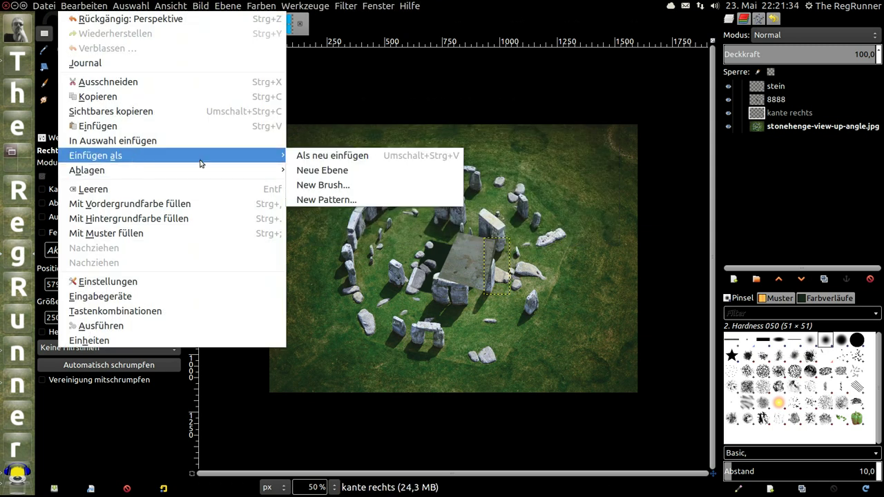
click(322, 173)
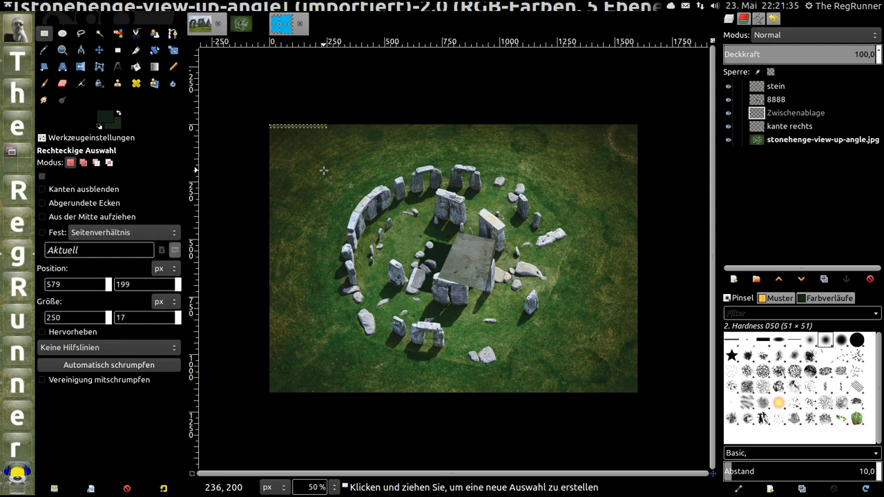
click(100, 51)
drag(297, 129, 461, 297)
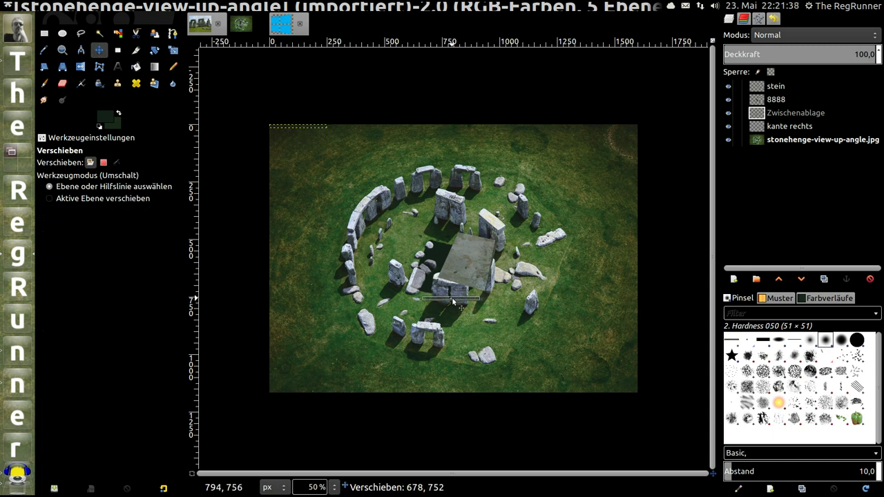
Zoom in and rotate the pasted strip about 12 degrees
scroll(463, 312, up, 2)
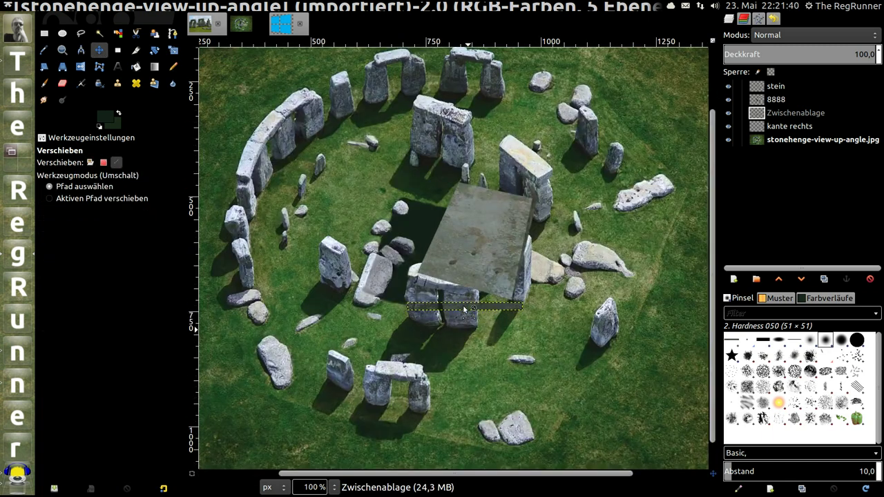
scroll(462, 312, up, 2)
scroll(463, 312, up, 1)
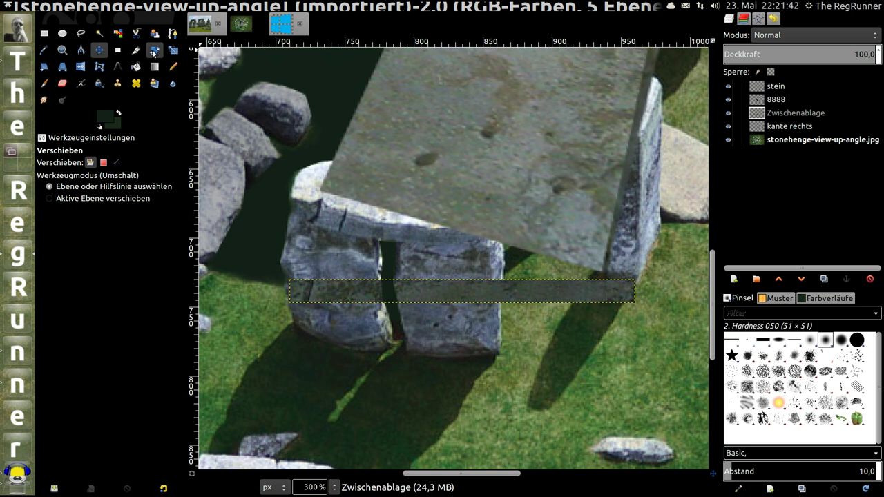
click(153, 52)
click(477, 293)
drag(336, 266, 345, 261)
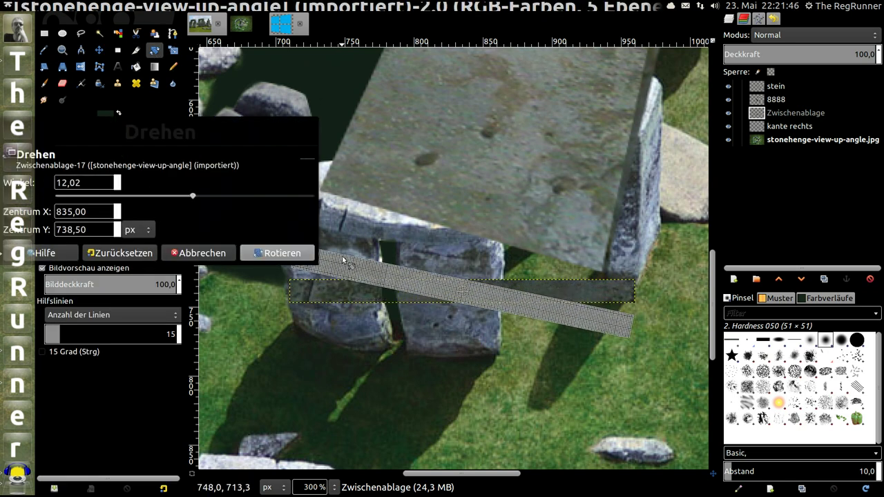
click(303, 254)
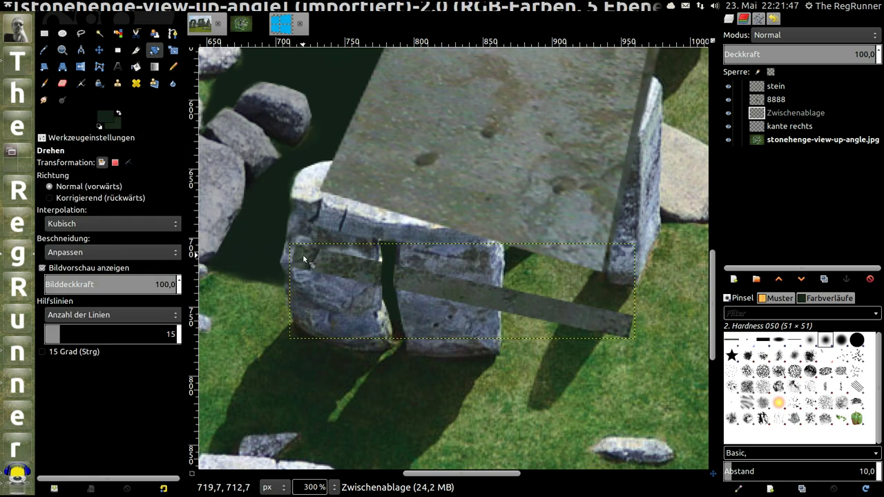
Move the tilted strip up and align it along the slab's front edge
click(99, 50)
drag(449, 289, 463, 239)
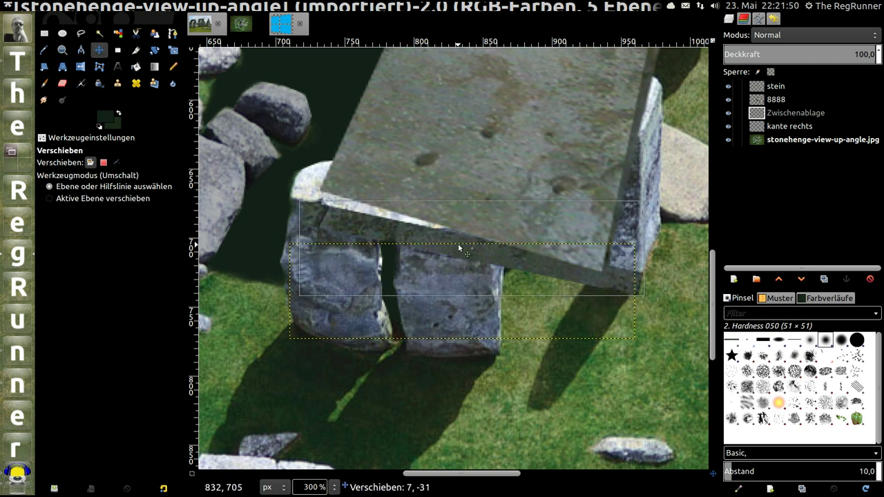
drag(463, 241, 457, 258)
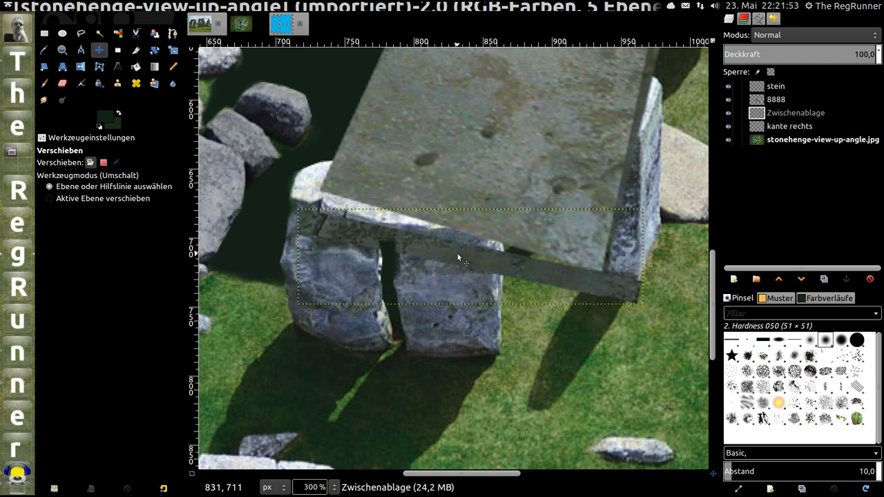
Perspective-fit the Zwischenablage strip's four corners to the slab's slanted front edge
click(62, 67)
click(330, 232)
drag(286, 203, 344, 424)
drag(298, 211, 313, 190)
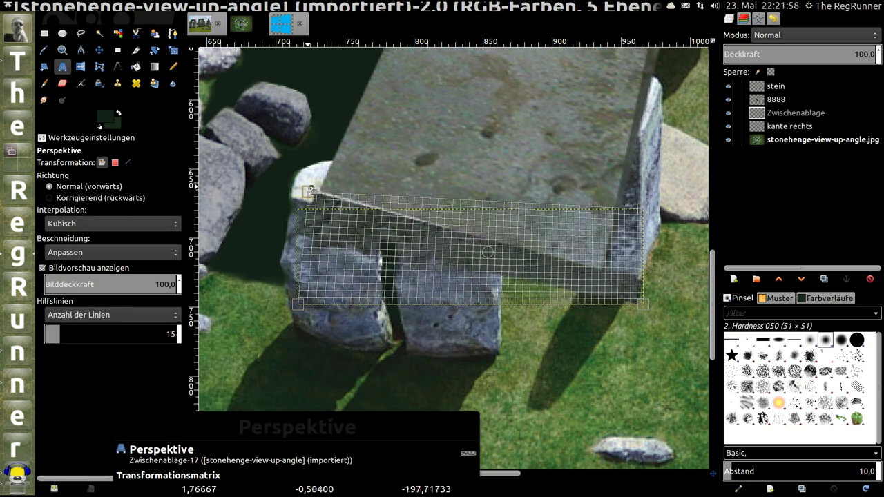
drag(643, 210, 603, 218)
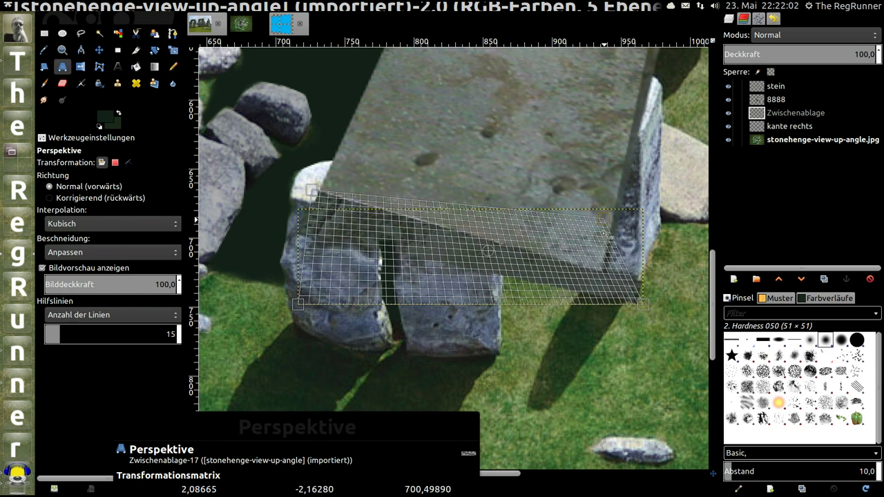
drag(604, 219, 620, 210)
drag(635, 302, 595, 290)
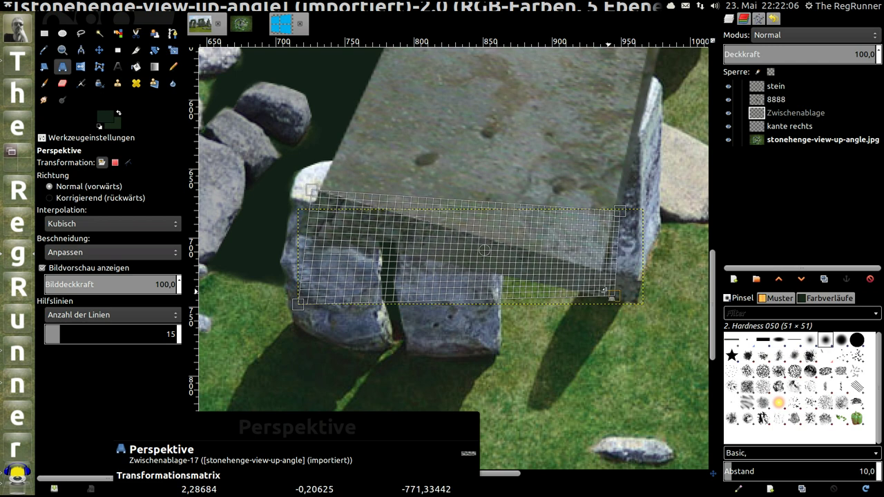
drag(296, 303, 334, 261)
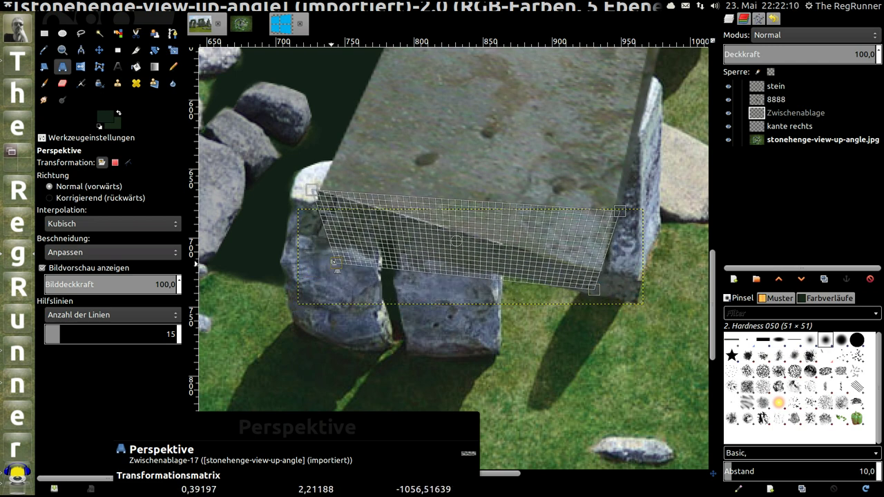
drag(312, 432, 299, 355)
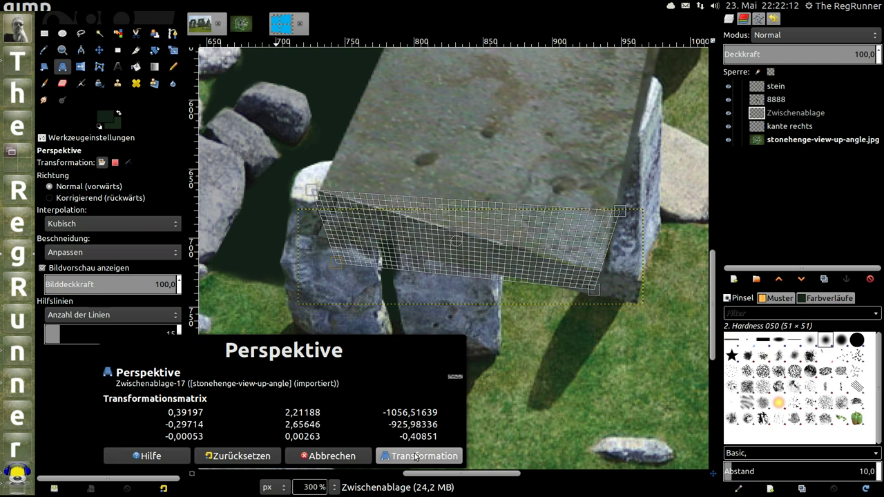
click(416, 456)
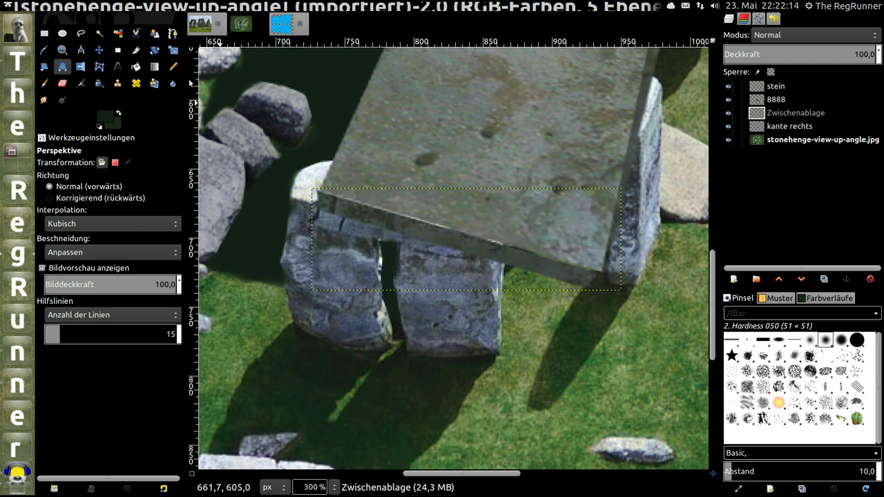
click(102, 52)
Nudge the front edge strip slightly up and right, snug under the slab
drag(479, 254, 484, 249)
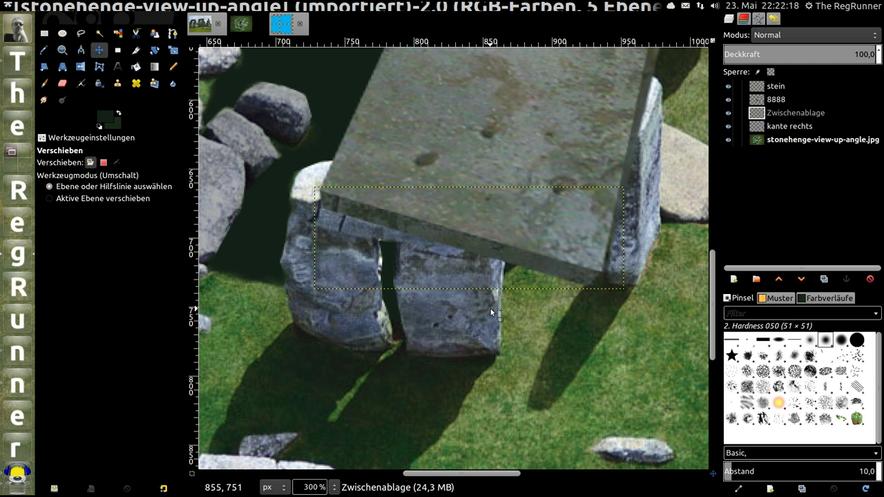
scroll(472, 302, down, 2)
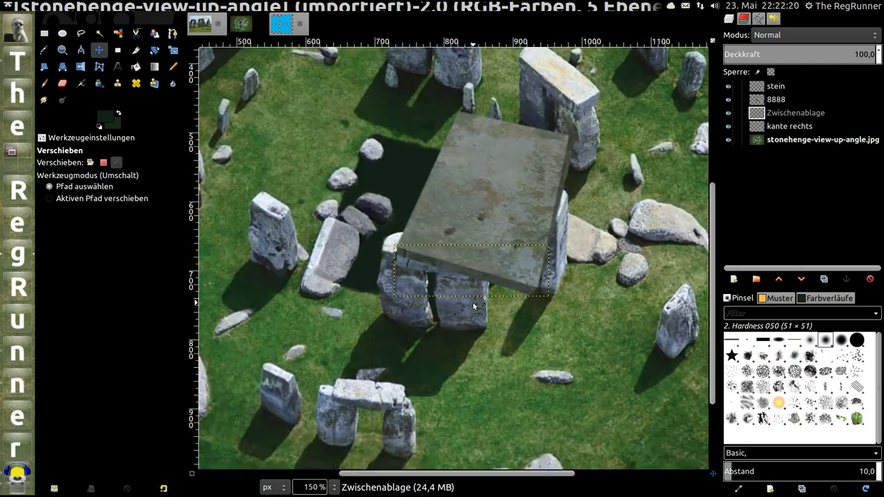
scroll(473, 302, down, 2)
scroll(511, 292, up, 2)
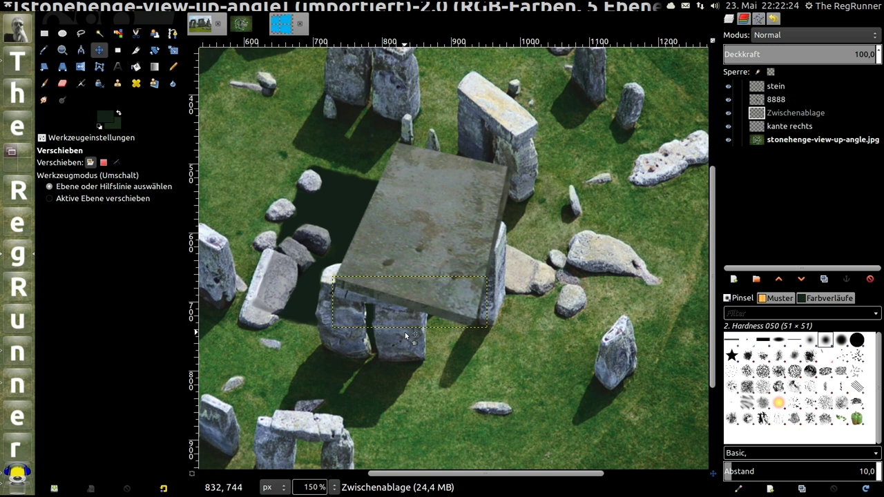
scroll(527, 283, down, 3)
scroll(527, 286, up, 1)
scroll(525, 289, up, 1)
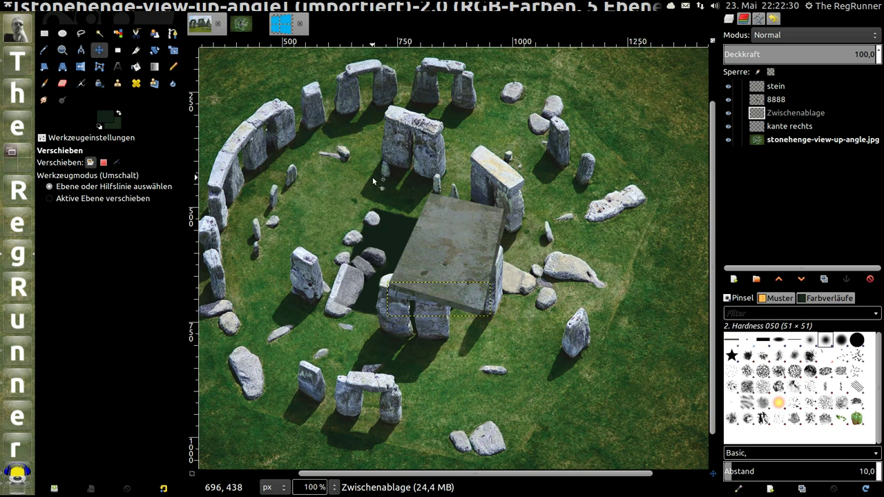
Switch to rectangle selection, activate the background photo layer, and open the workspace overview
key(r)
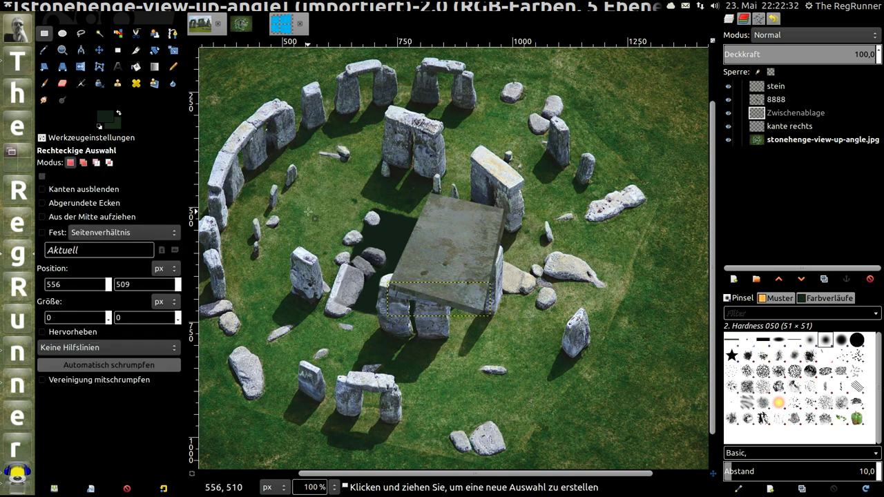
click(789, 140)
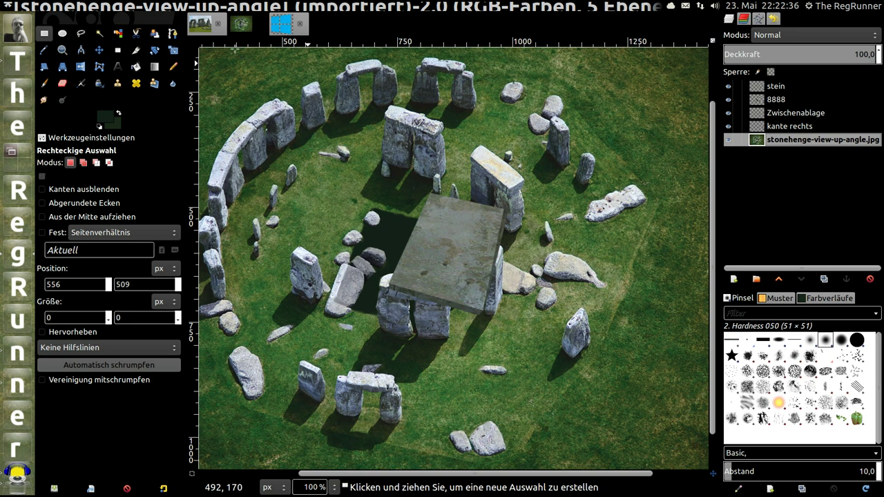
click(12, 153)
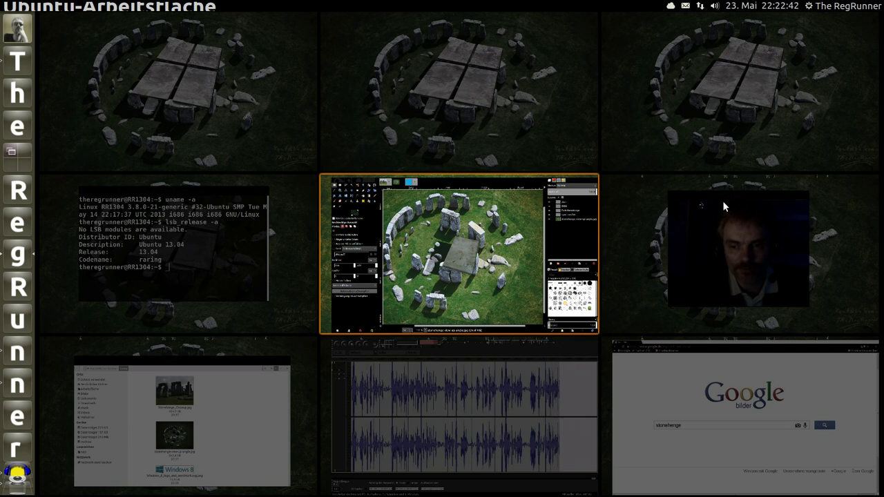
Go to the webcam workspace, rotate the cube left, and minimise the terminal
click(727, 221)
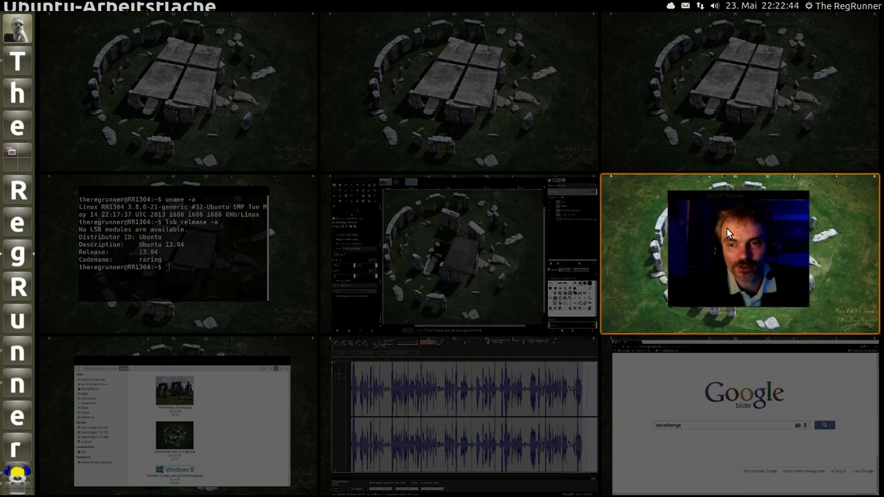
click(827, 237)
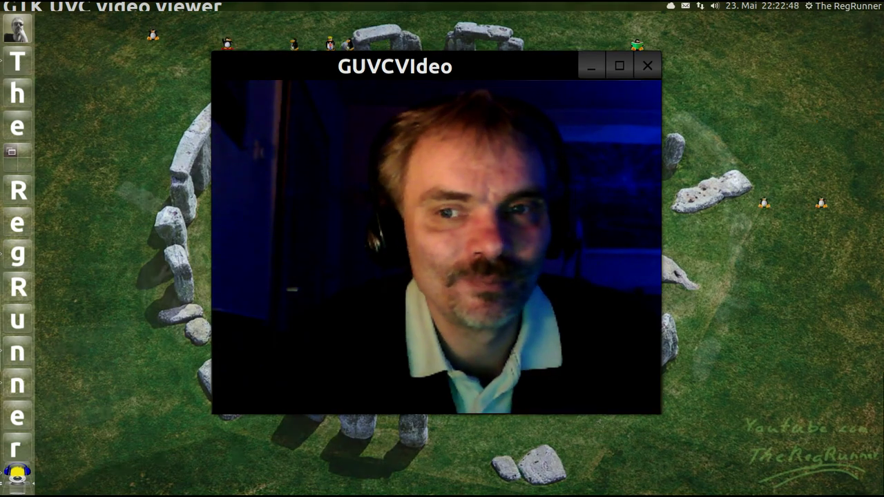
key(ctrl+alt+Left)
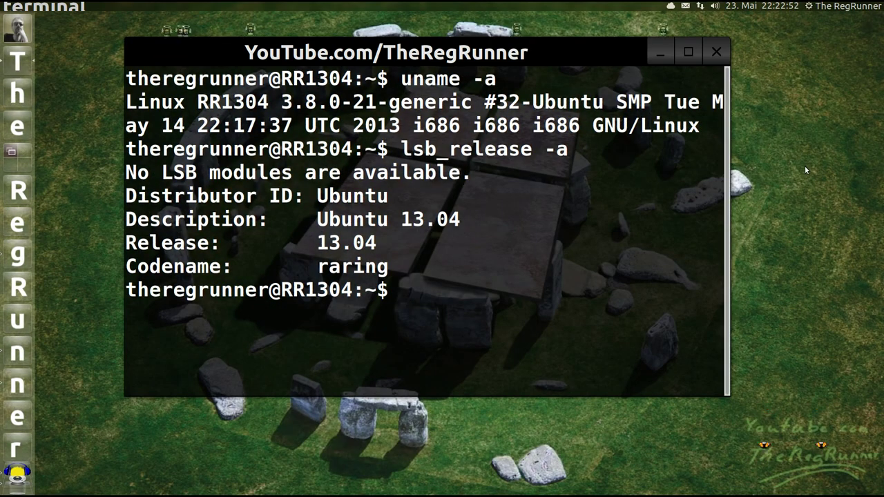
click(662, 53)
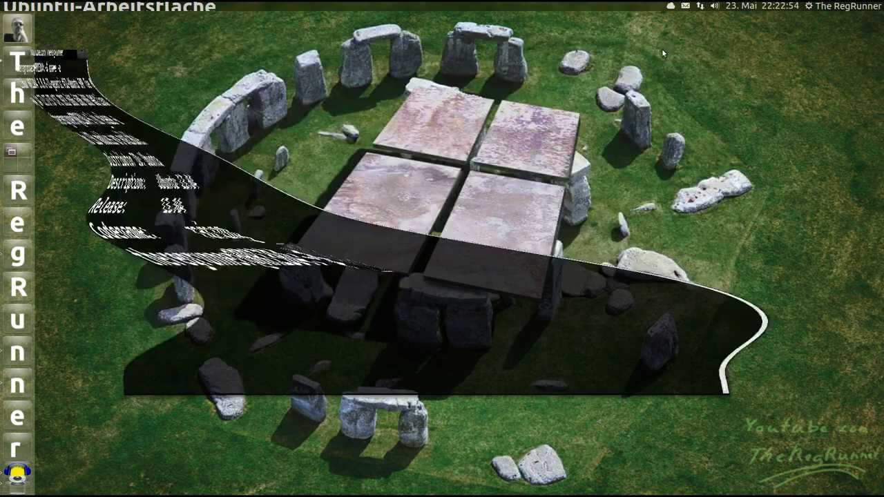